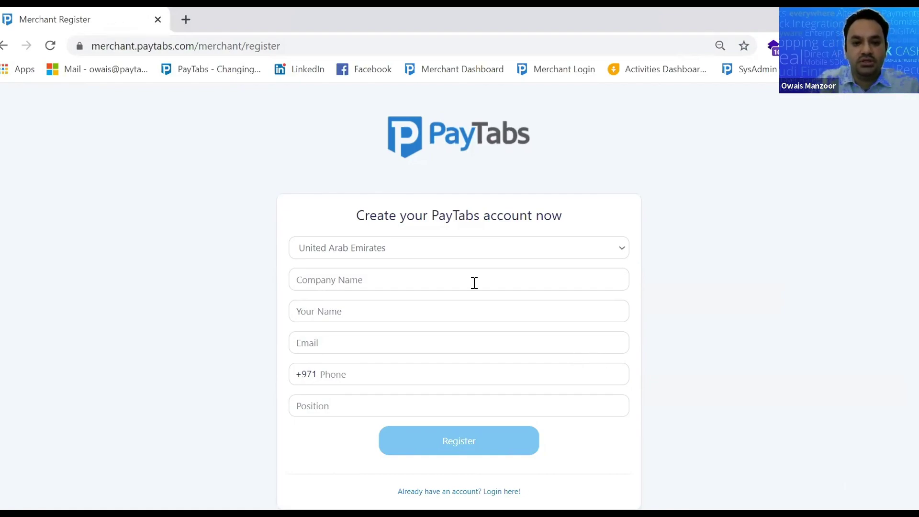
Fill the registration form with United Arab Emirates and the saved PAYTABS company details
{"action": "left_click", "coordinate": [441, 259]}
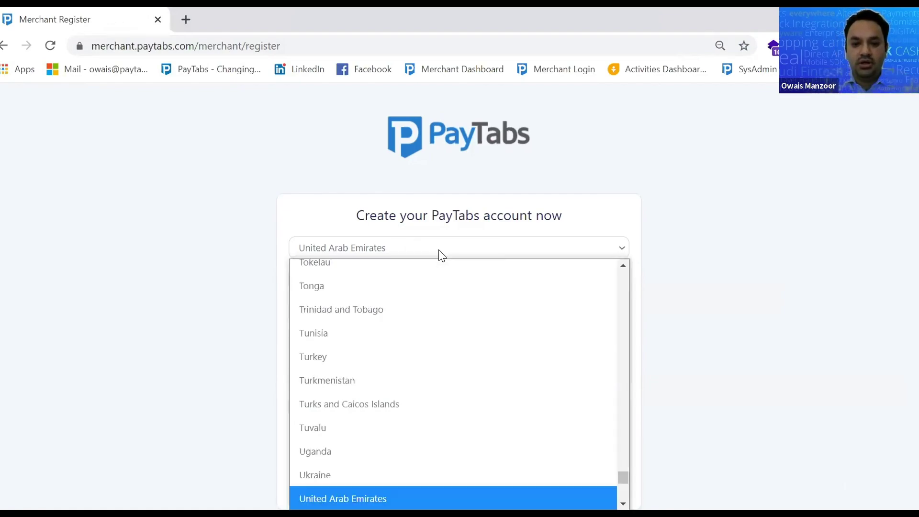
{"action": "left_click", "coordinate": [442, 257]}
{"action": "left_click", "coordinate": [413, 279]}
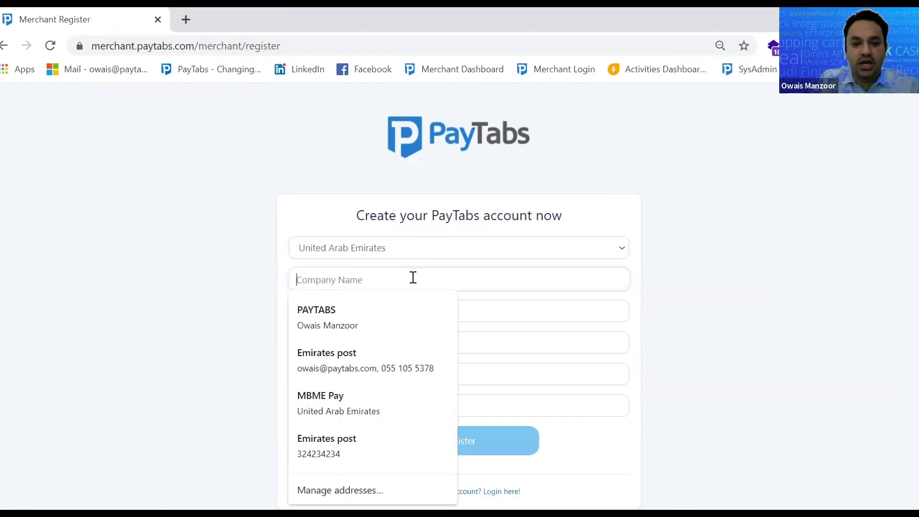
{"action": "left_click", "coordinate": [366, 316]}
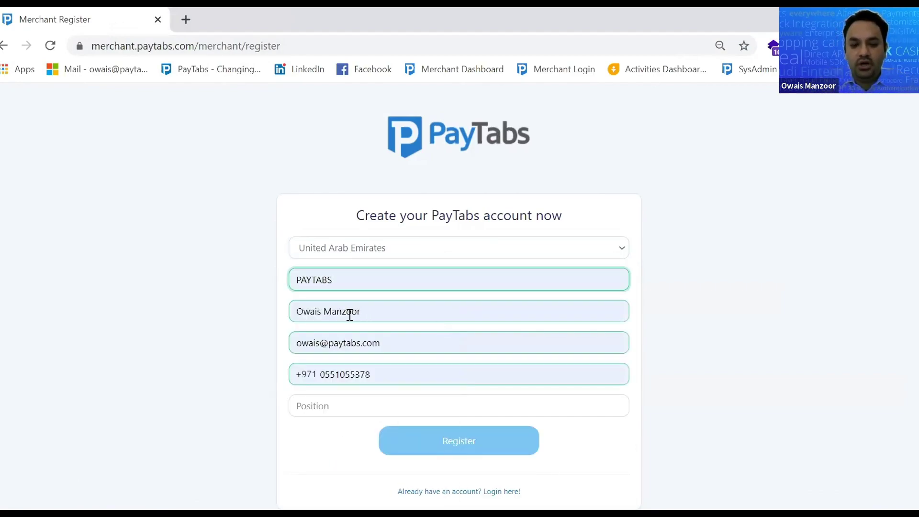
{"action": "left_click", "coordinate": [353, 312]}
{"action": "left_click_drag", "start_coordinate": [357, 312], "coordinate": [396, 317]}
{"action": "left_click", "coordinate": [402, 340]}
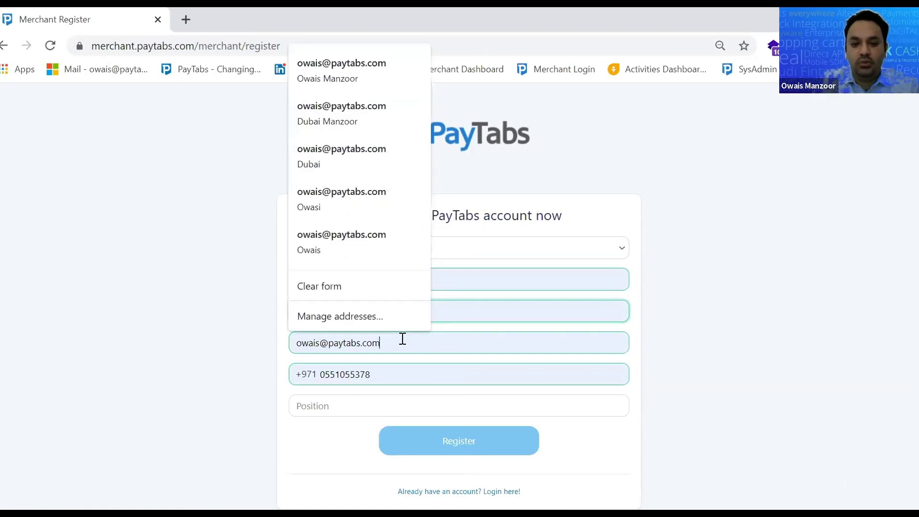
{"action": "left_click", "coordinate": [369, 405]}
Enter CEO as the required position and resubmit the registration
{"action": "left_click", "coordinate": [464, 447]}
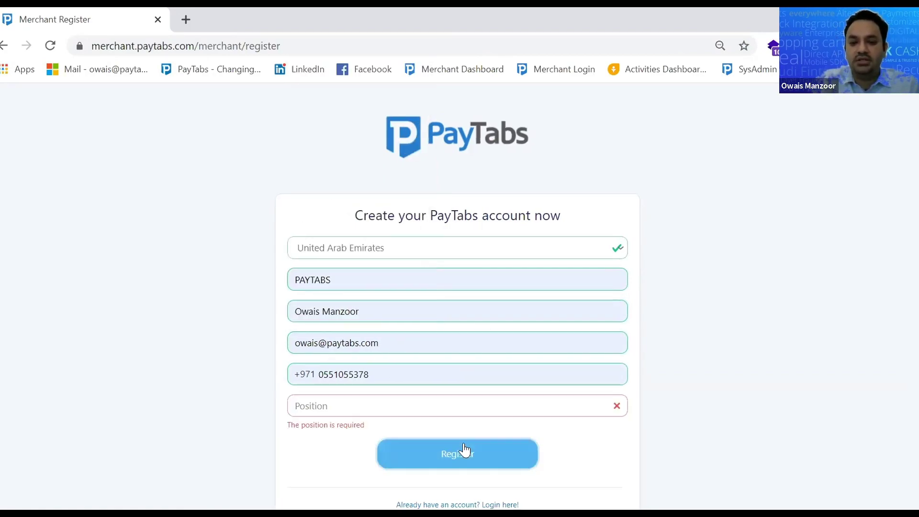
{"action": "left_click", "coordinate": [401, 389]}
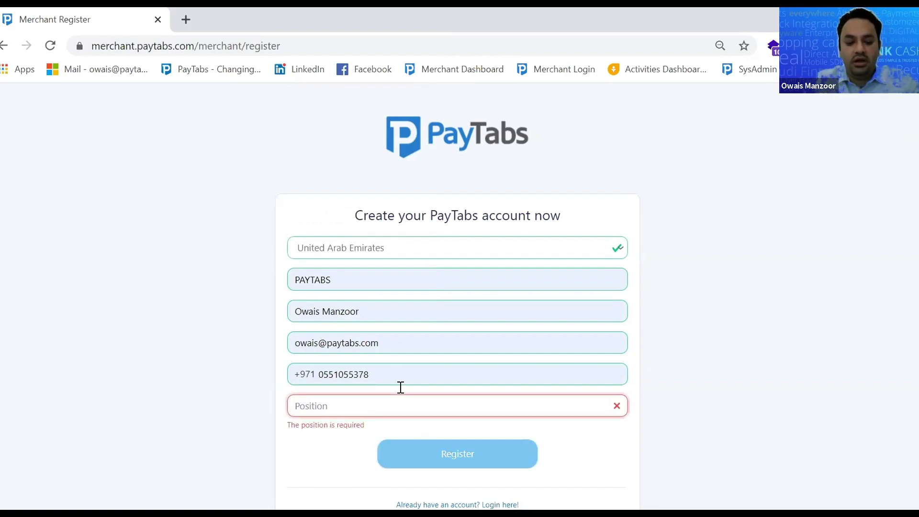
{"action": "type", "text": "CEO"}
{"action": "left_click", "coordinate": [469, 450]}
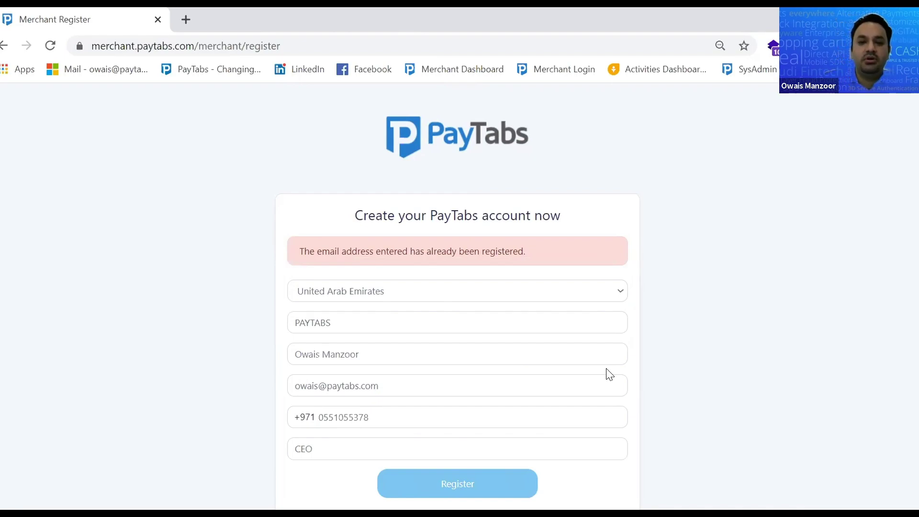
Sign in with the saved merchant credentials and look over the home overview
{"action": "left_click", "coordinate": [564, 69]}
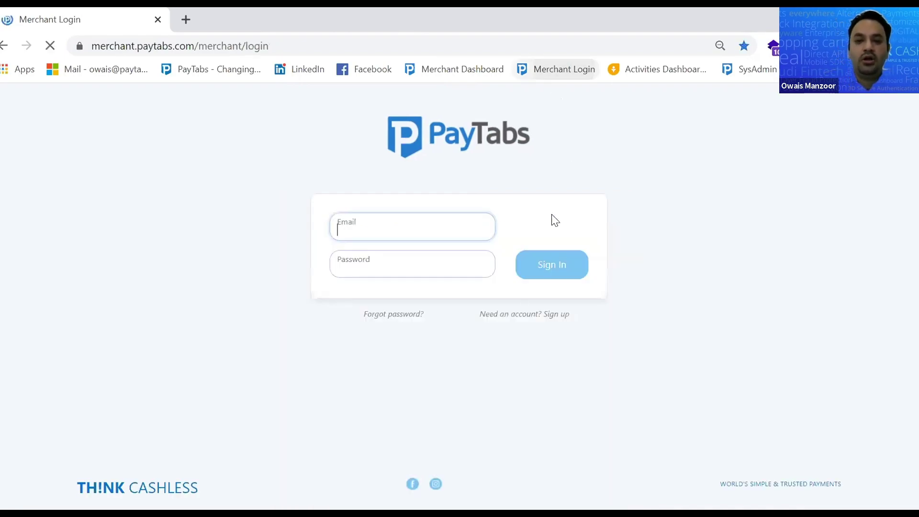
{"action": "left_click", "coordinate": [561, 267]}
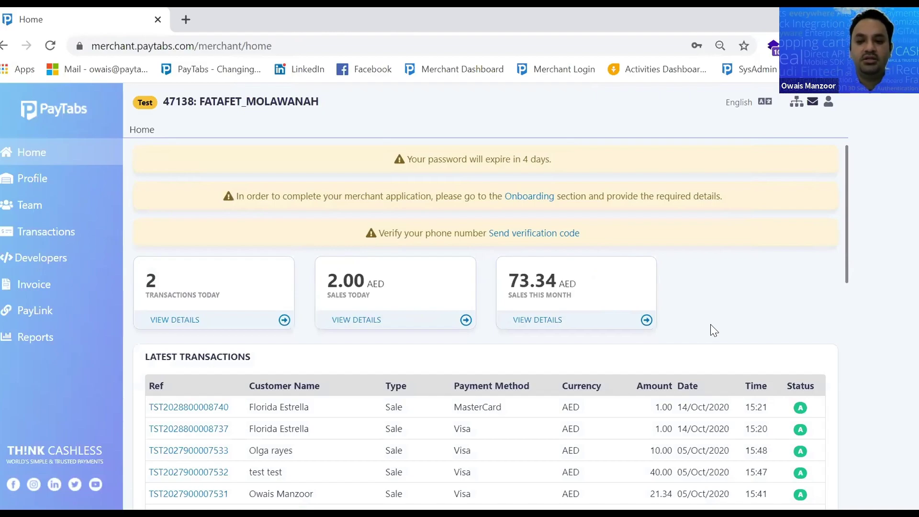
{"action": "scroll", "coordinate": [711, 325], "scroll_direction": "down", "scroll_amount": 5}
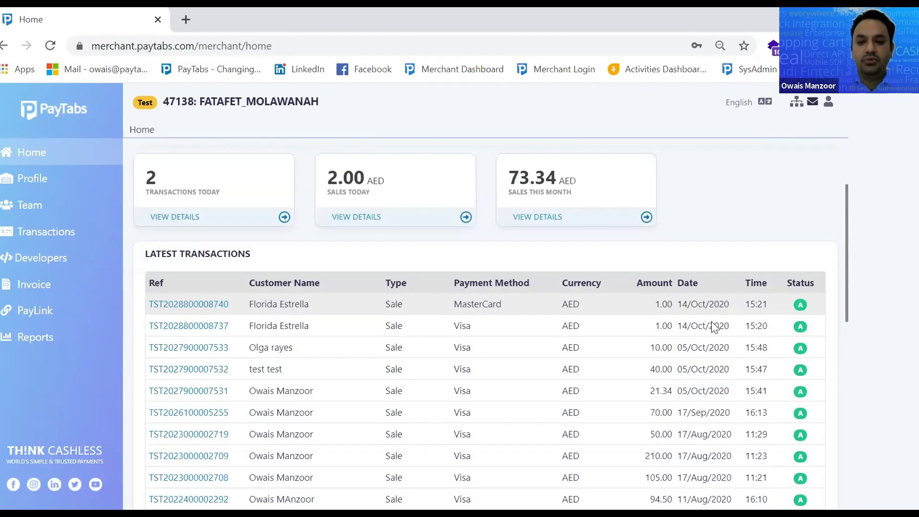
{"action": "scroll", "coordinate": [707, 322], "scroll_direction": "up", "scroll_amount": 5}
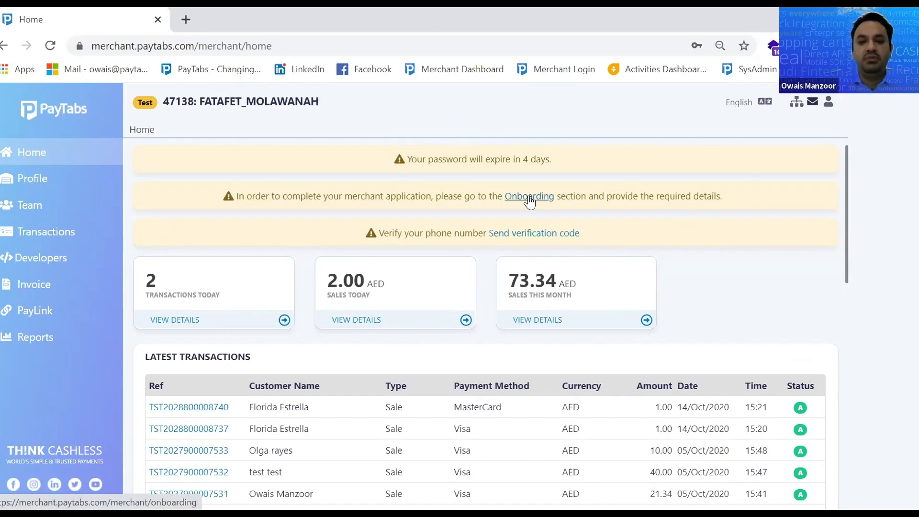
Open the onboarding application and review the Company Details stage
{"action": "left_click", "coordinate": [529, 201]}
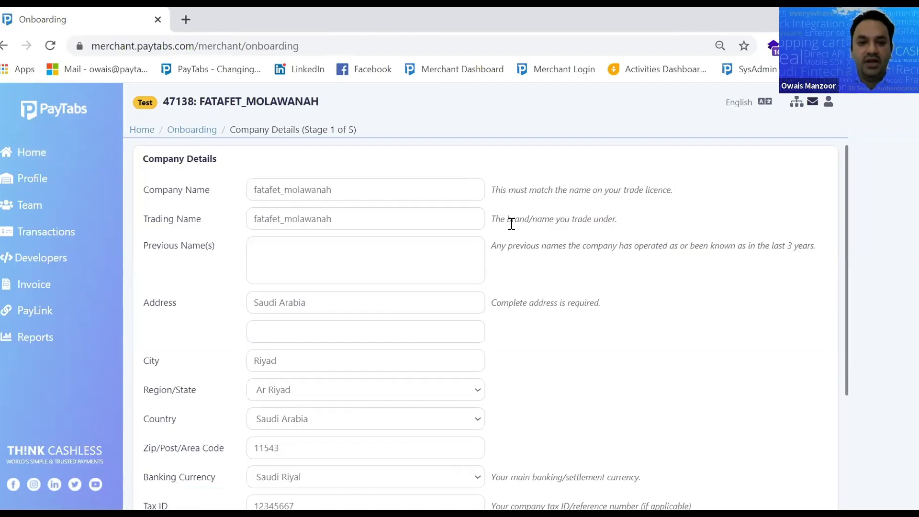
{"action": "left_click_drag", "start_coordinate": [265, 128], "coordinate": [318, 126]}
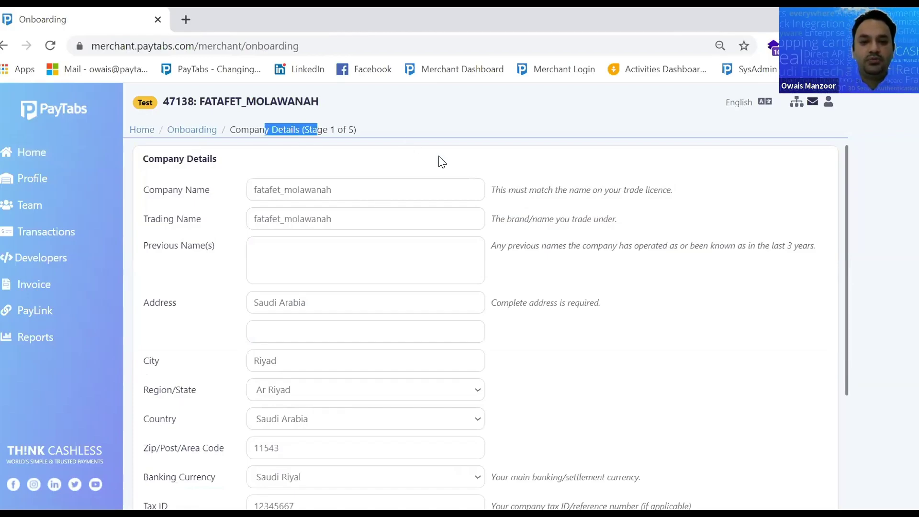
{"action": "scroll", "coordinate": [373, 195], "scroll_direction": "down", "scroll_amount": 2}
{"action": "scroll", "coordinate": [303, 186], "scroll_direction": "up", "scroll_amount": 2}
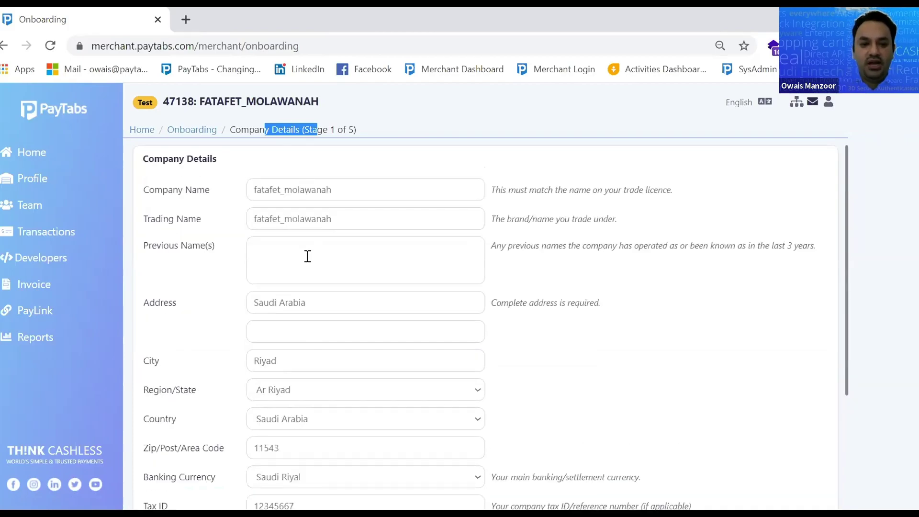
{"action": "scroll", "coordinate": [340, 298], "scroll_direction": "down", "scroll_amount": 2}
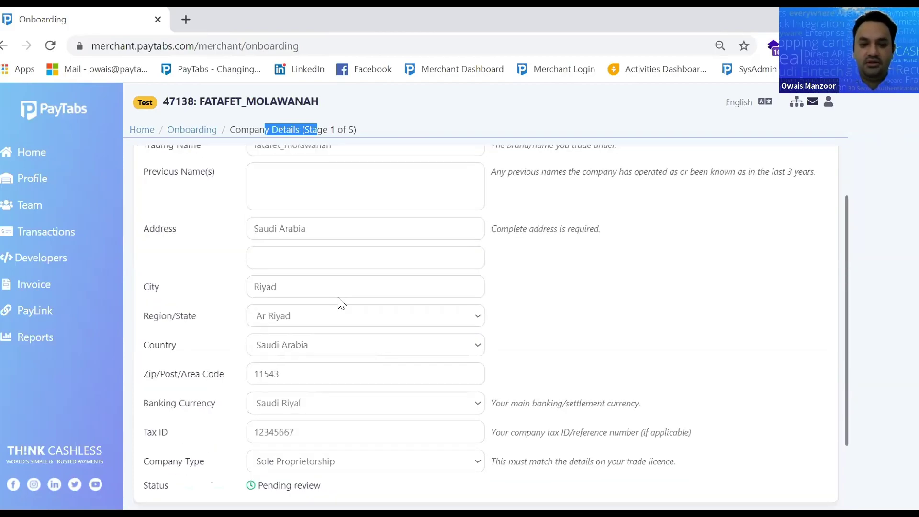
{"action": "scroll", "coordinate": [357, 338], "scroll_direction": "down", "scroll_amount": 3}
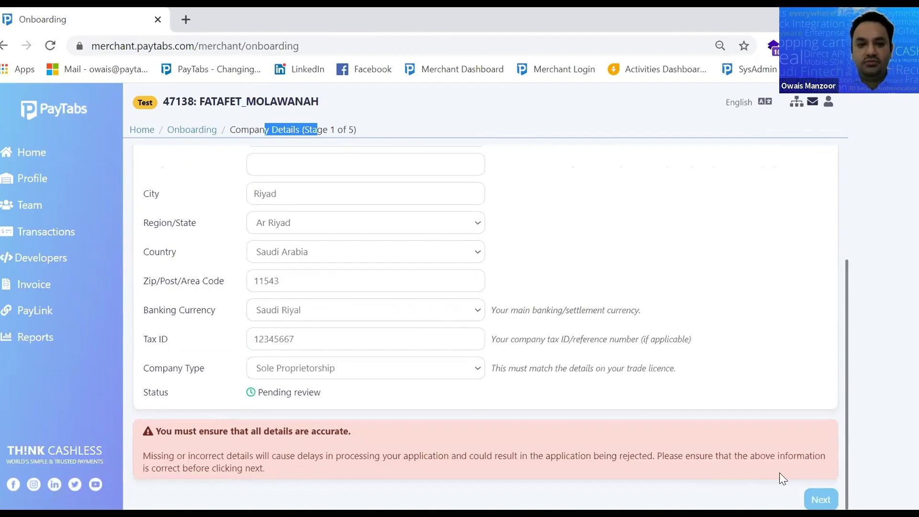
Advance through Trading Details on to the Bank Details stage
{"action": "left_click", "coordinate": [821, 499]}
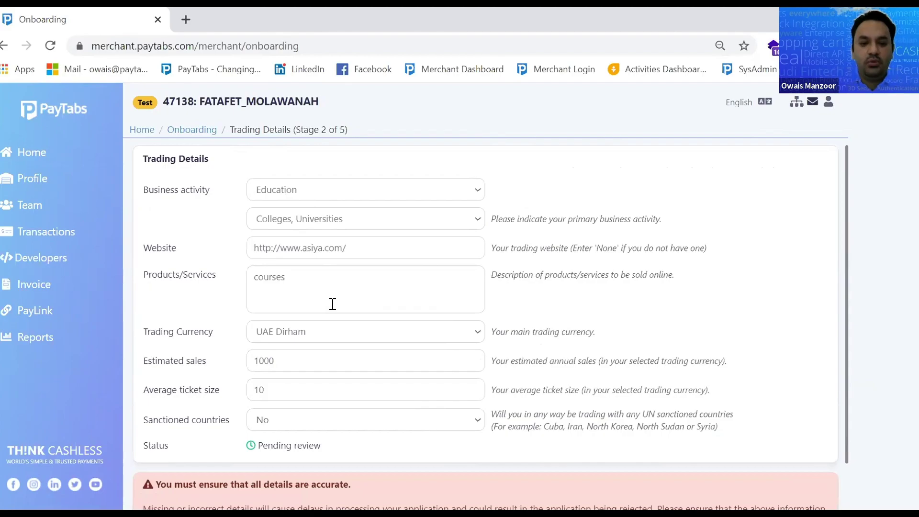
{"action": "scroll", "coordinate": [335, 302], "scroll_direction": "down", "scroll_amount": 1}
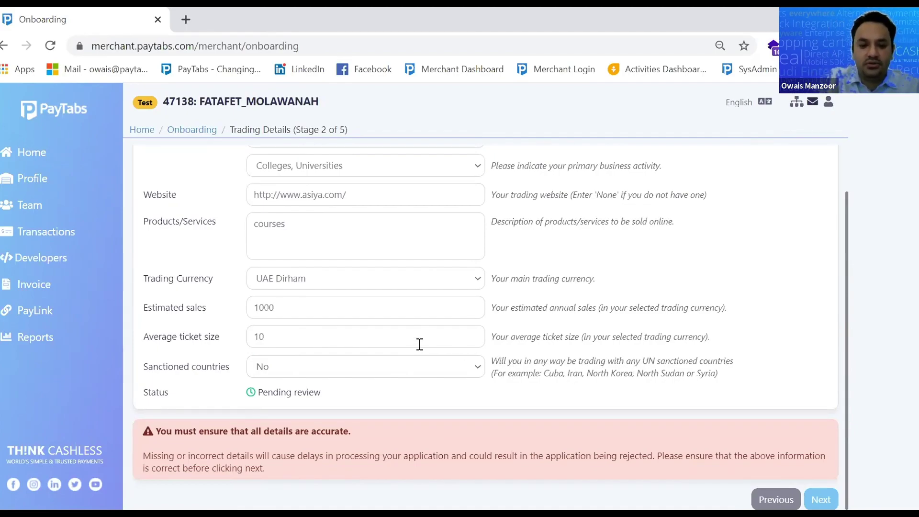
{"action": "left_click", "coordinate": [821, 500]}
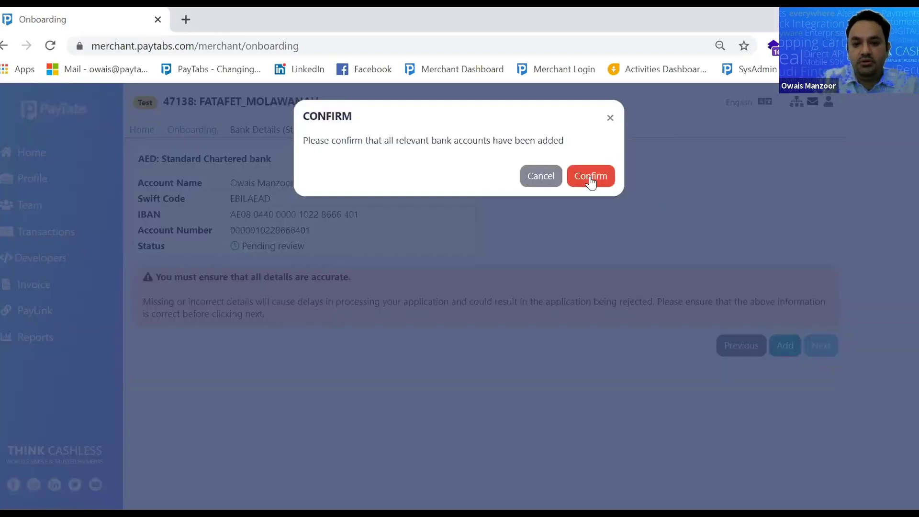
Confirm Bank Details and advance to Ownership Details, stage 4 of 5
{"action": "left_click", "coordinate": [591, 176]}
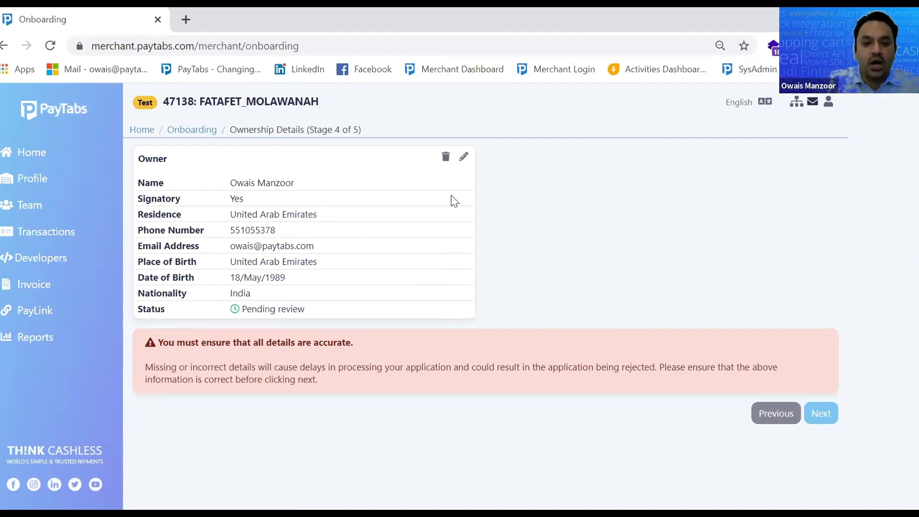
Confirm the signatory owner details and advance to Document Collection, stage 5 of 5
{"action": "left_click_drag", "start_coordinate": [156, 201], "coordinate": [212, 198]}
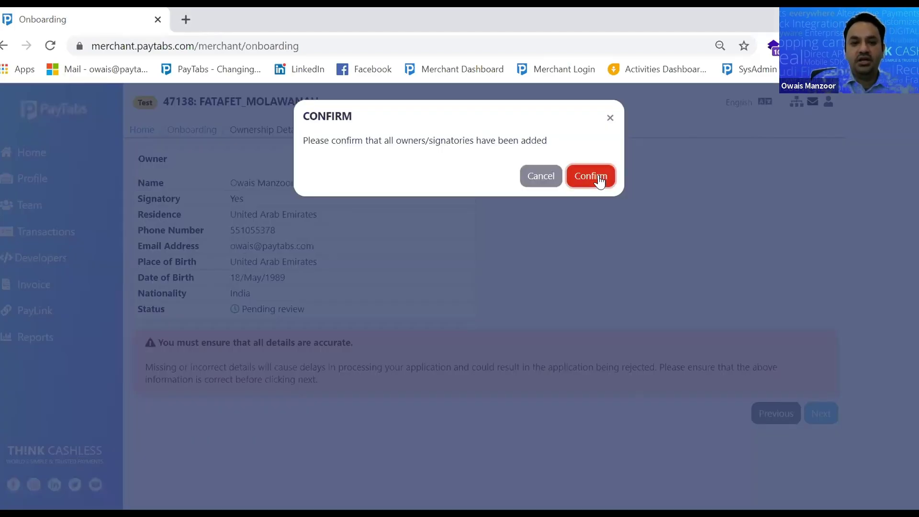
{"action": "left_click", "coordinate": [594, 176]}
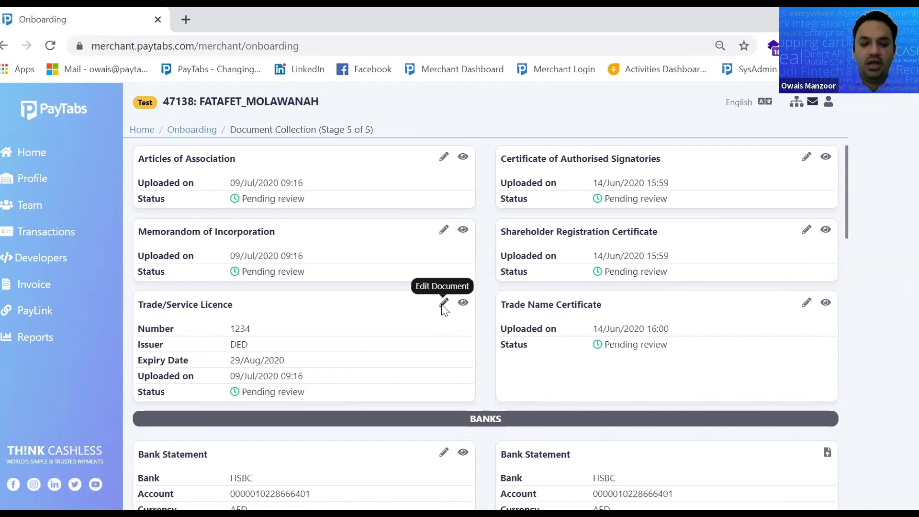
Replace the first passport's file with the visa 2019-2021 PDF and enter the new passport number
{"action": "scroll", "coordinate": [444, 311], "scroll_direction": "down", "scroll_amount": 1}
{"action": "scroll", "coordinate": [369, 337], "scroll_direction": "down", "scroll_amount": 6}
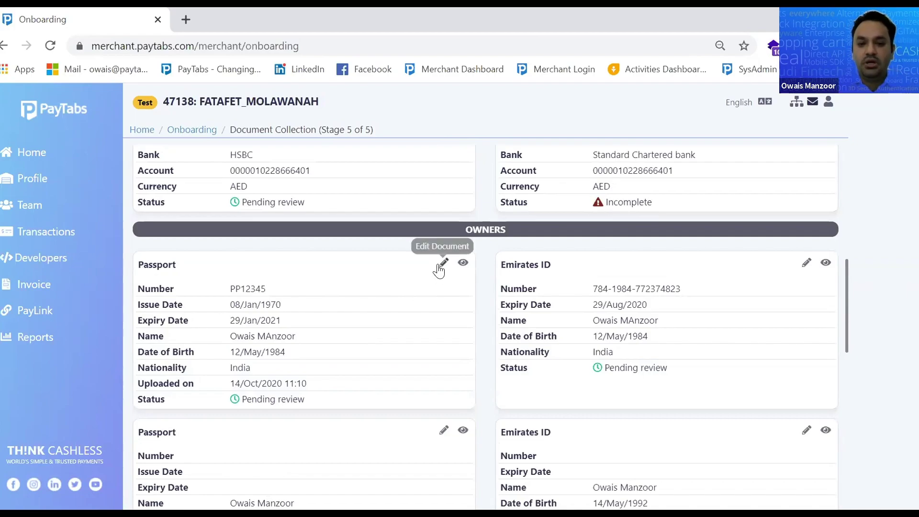
{"action": "left_click", "coordinate": [443, 264]}
{"action": "left_click", "coordinate": [339, 143]}
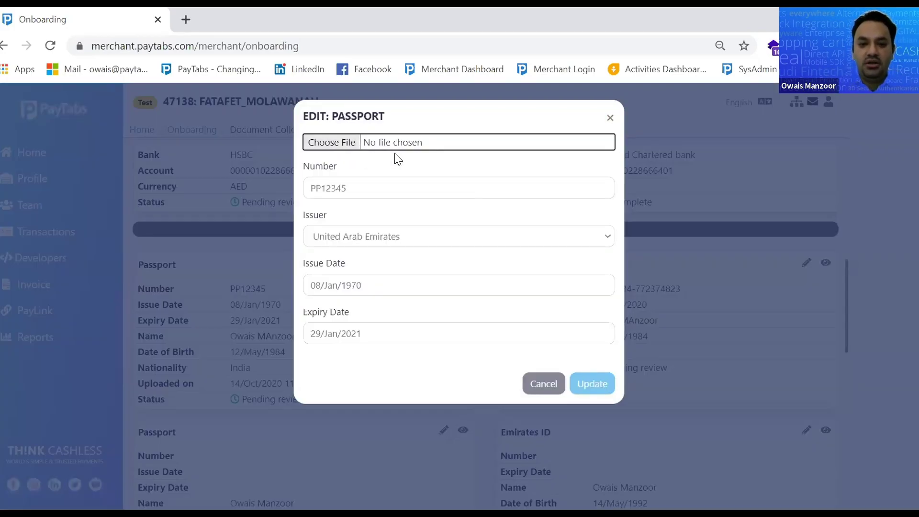
{"action": "left_click", "coordinate": [325, 146]}
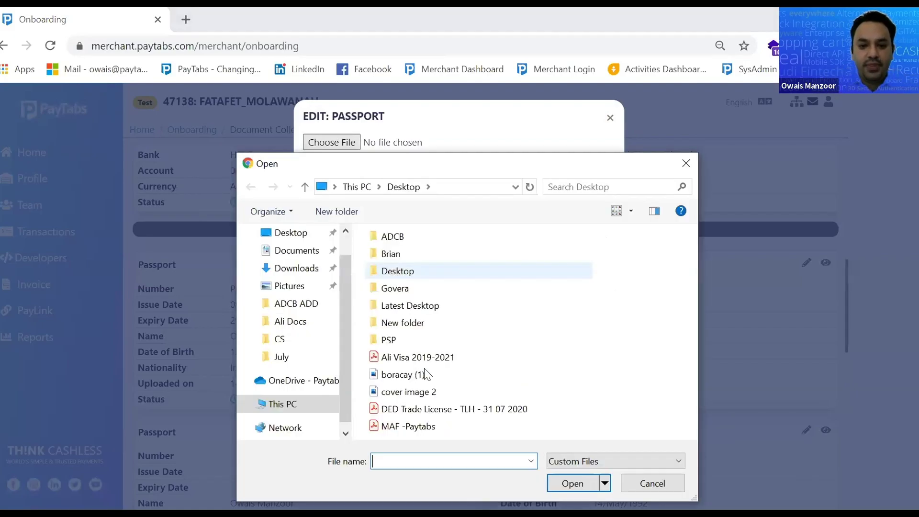
{"action": "left_click", "coordinate": [427, 354]}
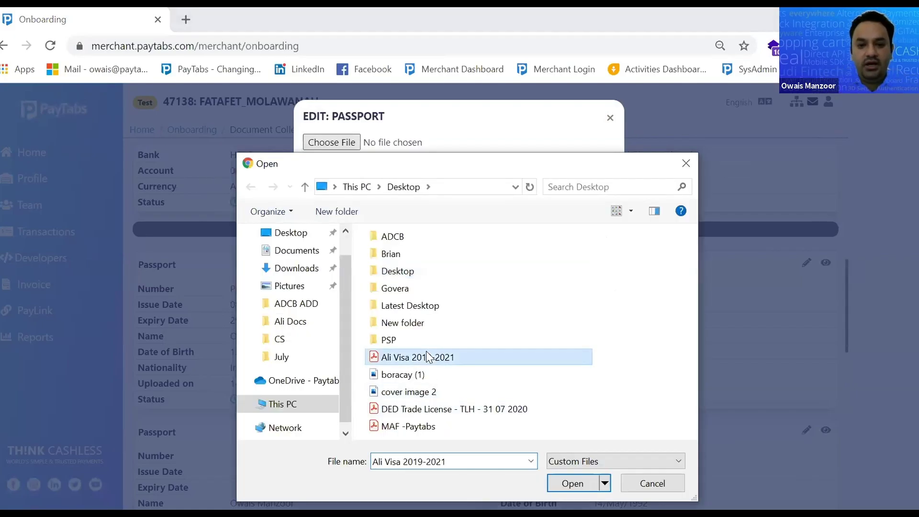
{"action": "double_click", "coordinate": [426, 354]}
{"action": "double_click", "coordinate": [346, 190]}
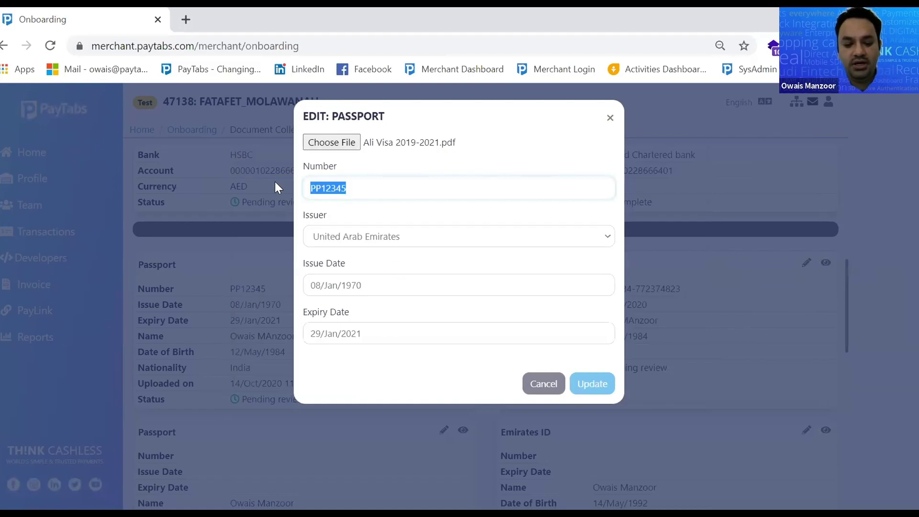
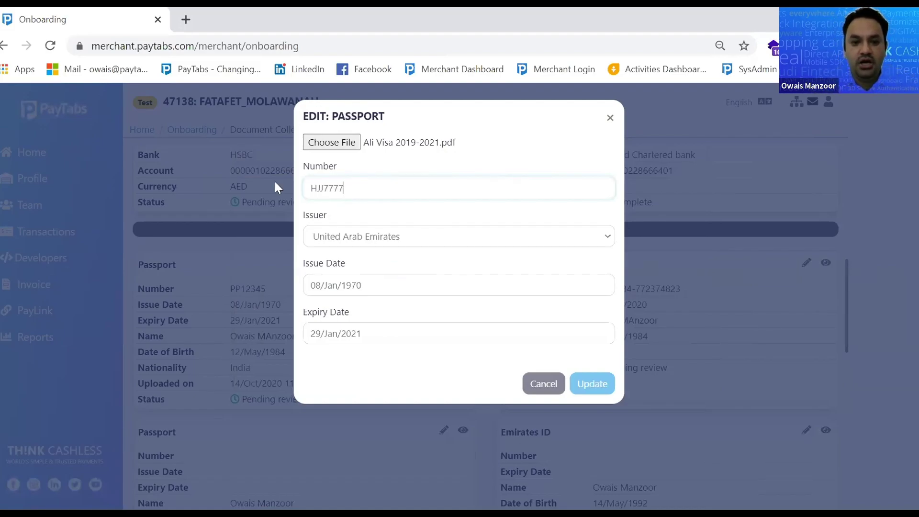
Keep United Arab Emirates as issuer, set dates 15/Jan/1970 to 27/Jan/2021, and save
{"action": "left_click", "coordinate": [450, 234]}
{"action": "left_click", "coordinate": [450, 234]}
{"action": "left_click", "coordinate": [417, 286]}
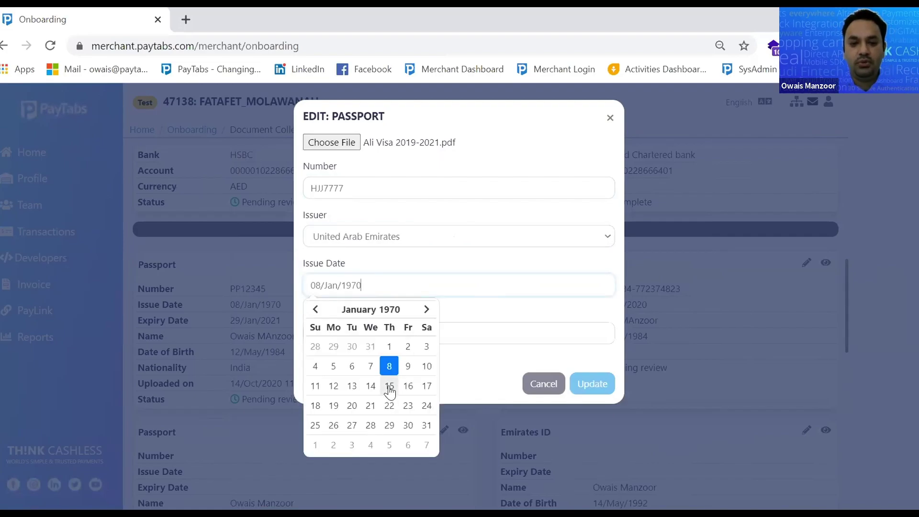
{"action": "left_click", "coordinate": [390, 387]}
{"action": "left_click", "coordinate": [405, 335]}
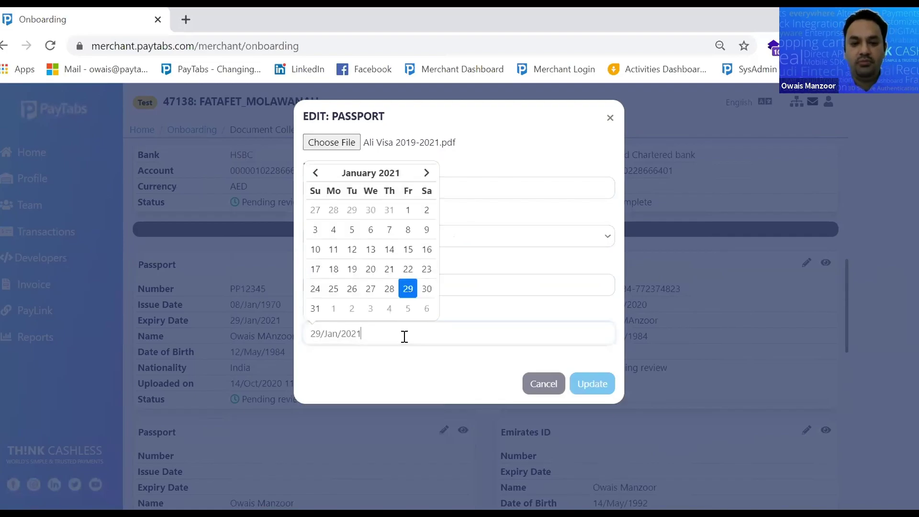
{"action": "left_click", "coordinate": [373, 288]}
{"action": "left_click", "coordinate": [593, 383]}
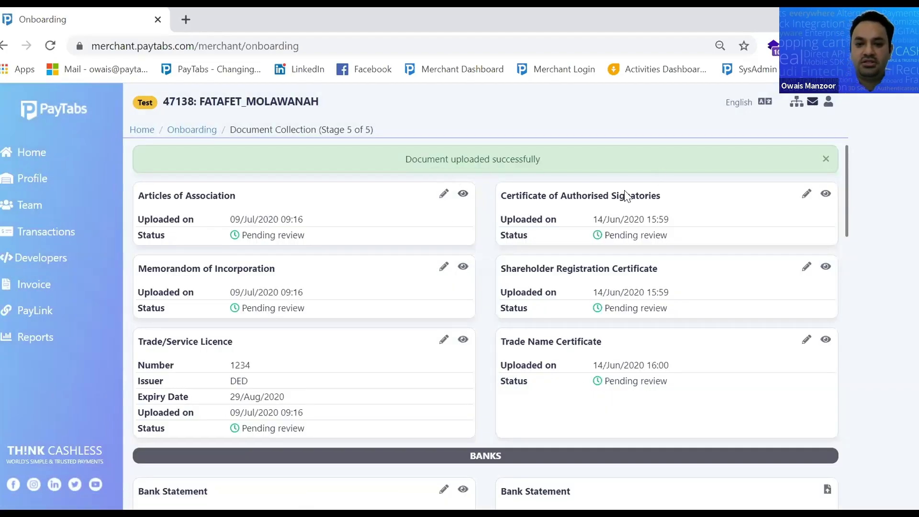
{"action": "scroll", "coordinate": [513, 266], "scroll_direction": "down", "scroll_amount": 6}
{"action": "scroll", "coordinate": [447, 308], "scroll_direction": "up", "scroll_amount": 6}
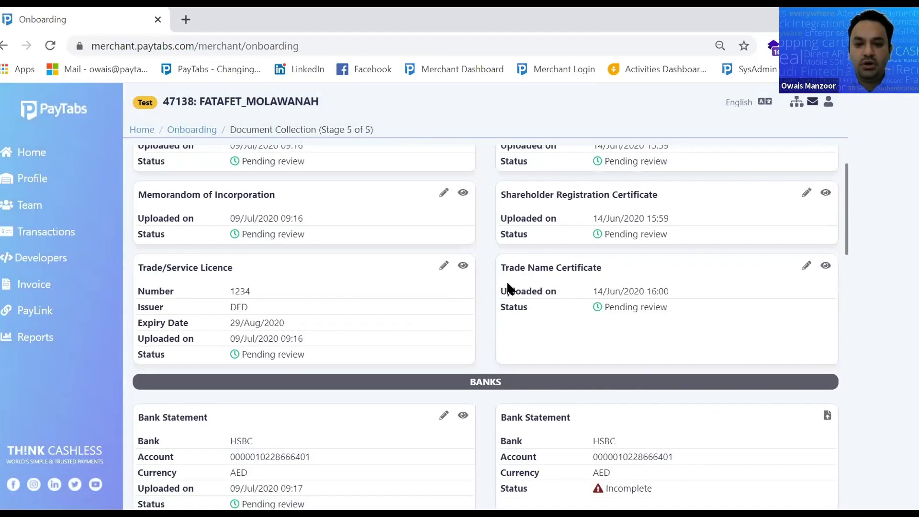
{"action": "left_click_drag", "start_coordinate": [510, 196], "coordinate": [664, 203]}
{"action": "left_click_drag", "start_coordinate": [517, 269], "coordinate": [653, 265]}
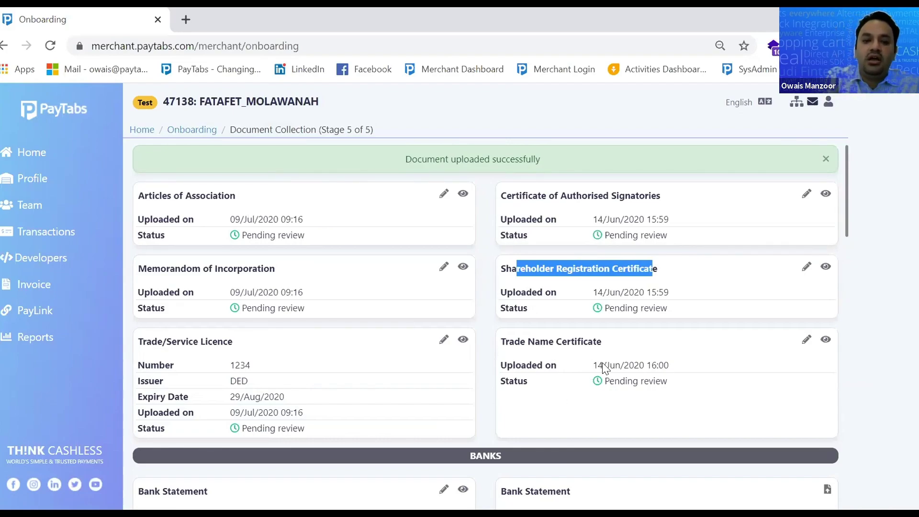
{"action": "scroll", "coordinate": [605, 369], "scroll_direction": "down", "scroll_amount": 10}
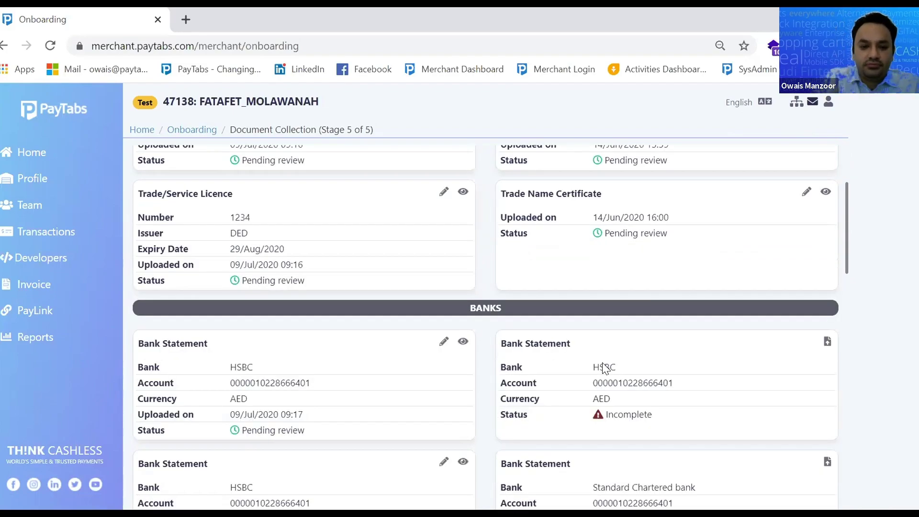
{"action": "scroll", "coordinate": [613, 361], "scroll_direction": "down", "scroll_amount": 1}
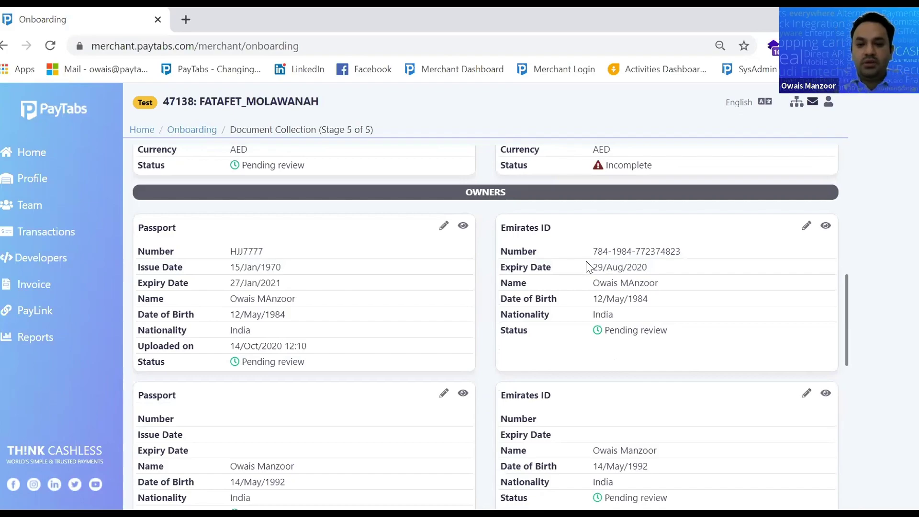
{"action": "scroll", "coordinate": [591, 271], "scroll_direction": "down", "scroll_amount": 4}
{"action": "scroll", "coordinate": [550, 371], "scroll_direction": "down", "scroll_amount": 4}
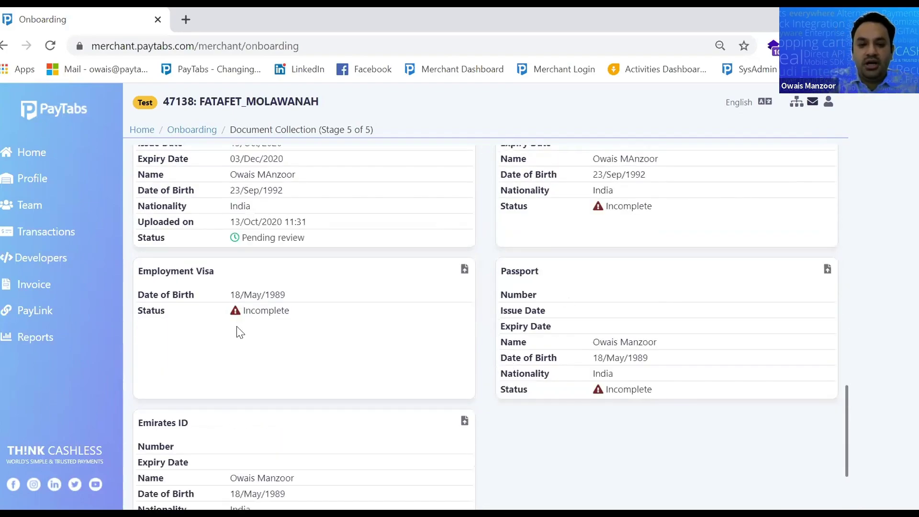
{"action": "scroll", "coordinate": [358, 302], "scroll_direction": "up", "scroll_amount": 3}
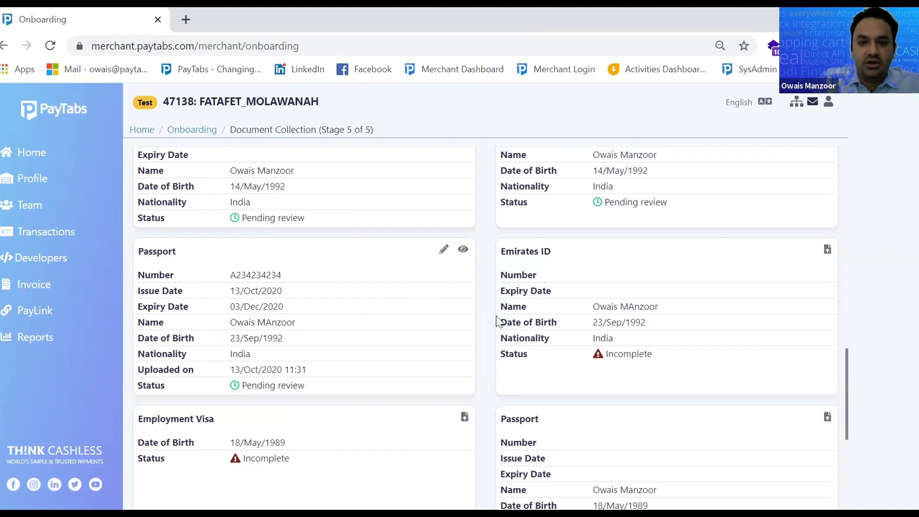
{"action": "scroll", "coordinate": [505, 322], "scroll_direction": "down", "scroll_amount": 3}
{"action": "scroll", "coordinate": [510, 324], "scroll_direction": "down", "scroll_amount": 3}
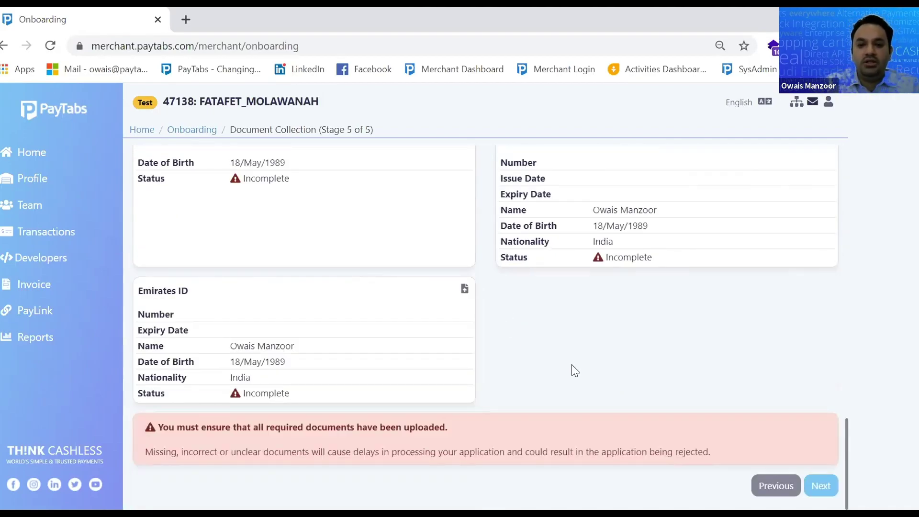
Dismiss the Document Collection confirmation without submitting and go back to Home
{"action": "left_click", "coordinate": [821, 485]}
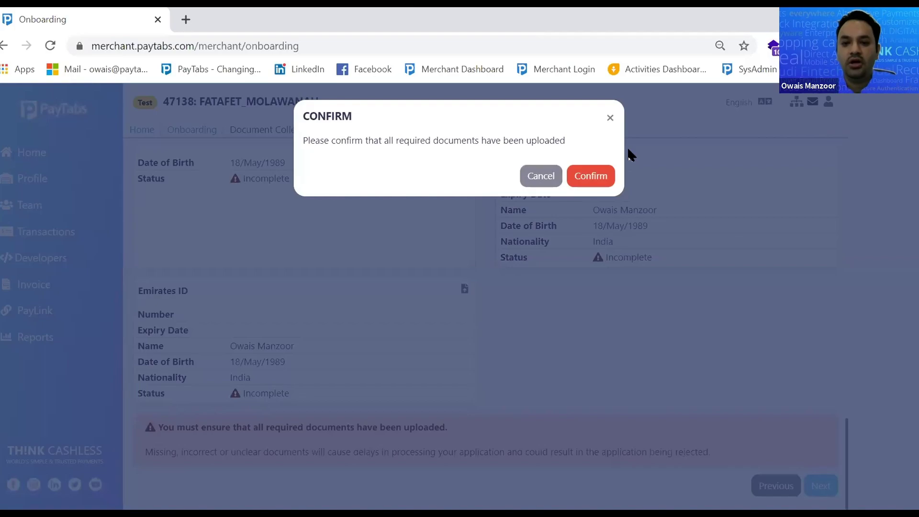
{"action": "left_click", "coordinate": [611, 118]}
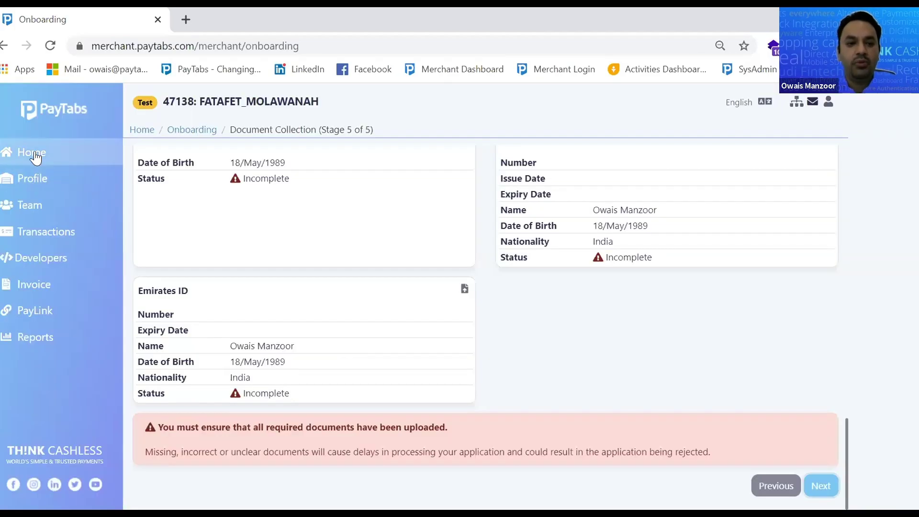
{"action": "left_click", "coordinate": [34, 153]}
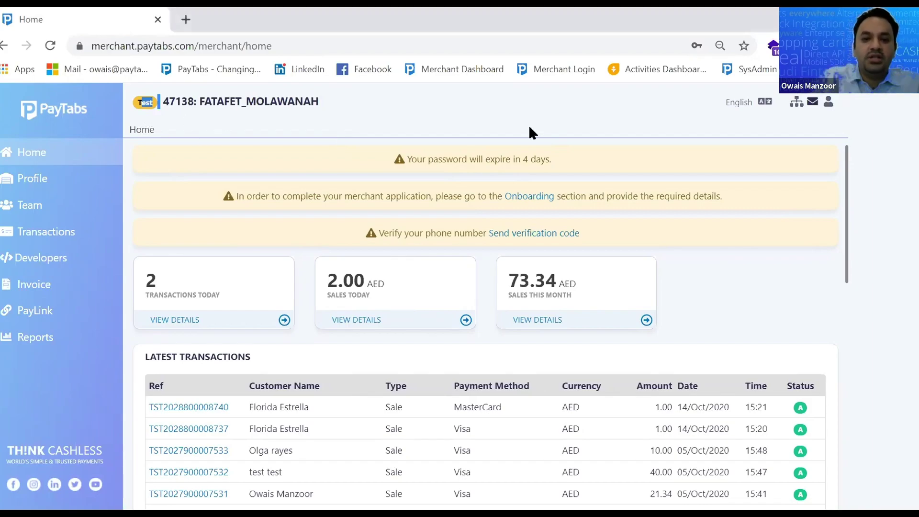
Choose the live UAE TEST profile from the merchant profiles and close the chooser
{"action": "left_click", "coordinate": [797, 102]}
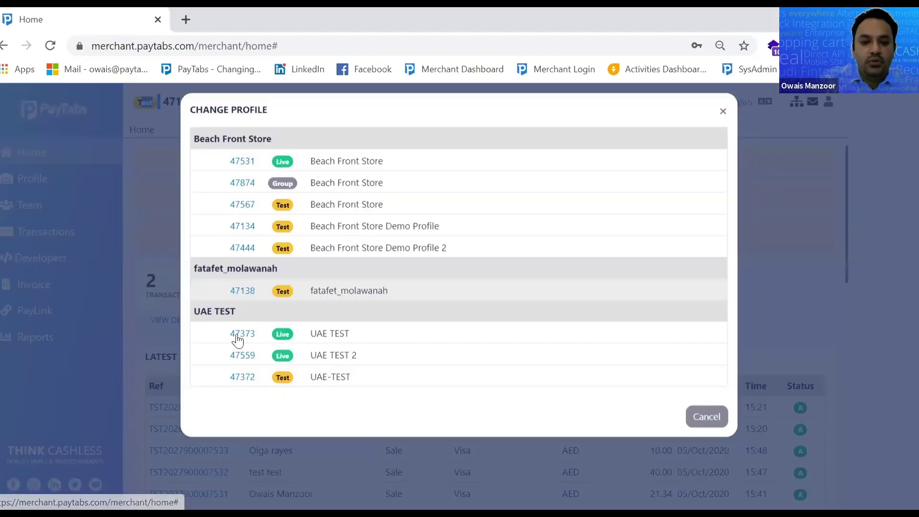
{"action": "left_click", "coordinate": [233, 339]}
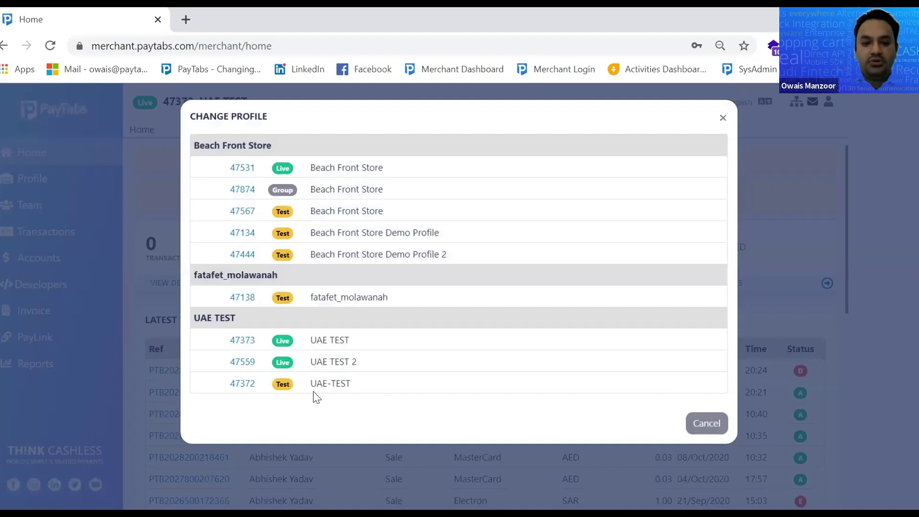
{"action": "left_click", "coordinate": [722, 120]}
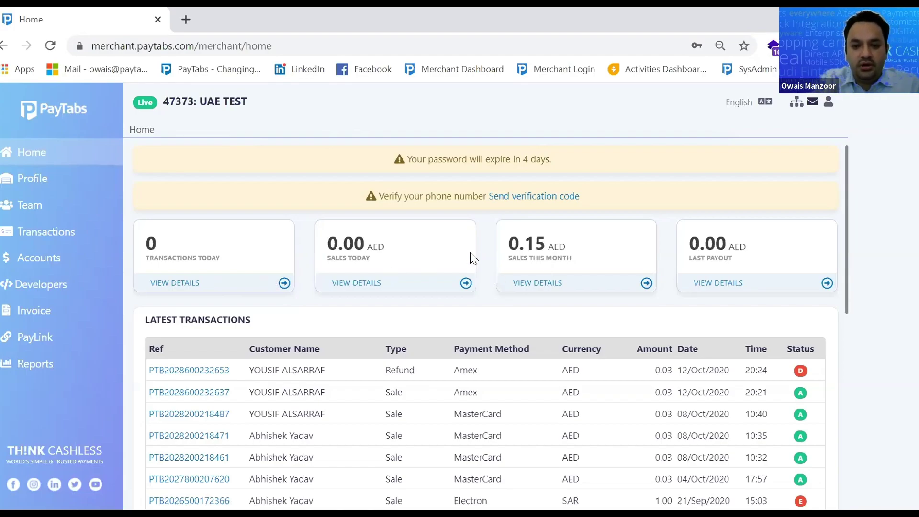
{"action": "scroll", "coordinate": [470, 254], "scroll_direction": "down", "scroll_amount": 2}
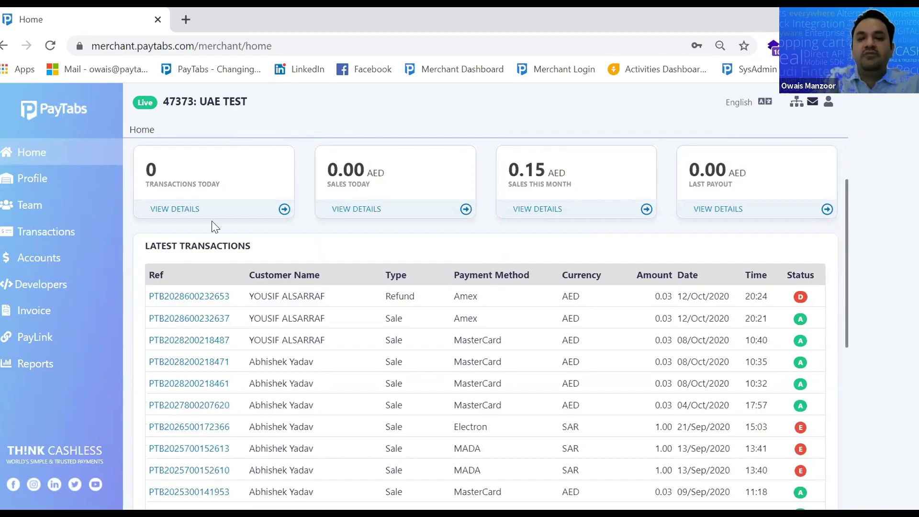
Check transactions behind today's count, today's sales and this month's sales, then Last Payout details
{"action": "left_click", "coordinate": [186, 210]}
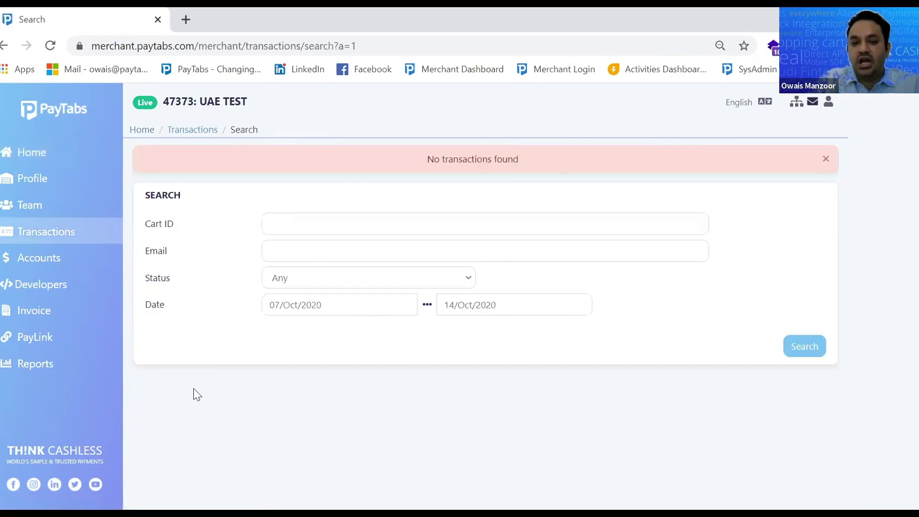
{"action": "left_click", "coordinate": [50, 232]}
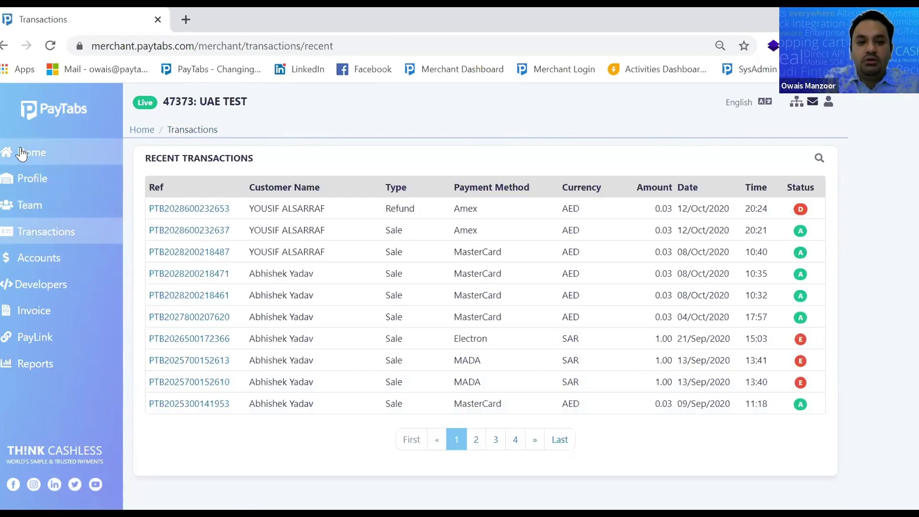
{"action": "left_click", "coordinate": [22, 154]}
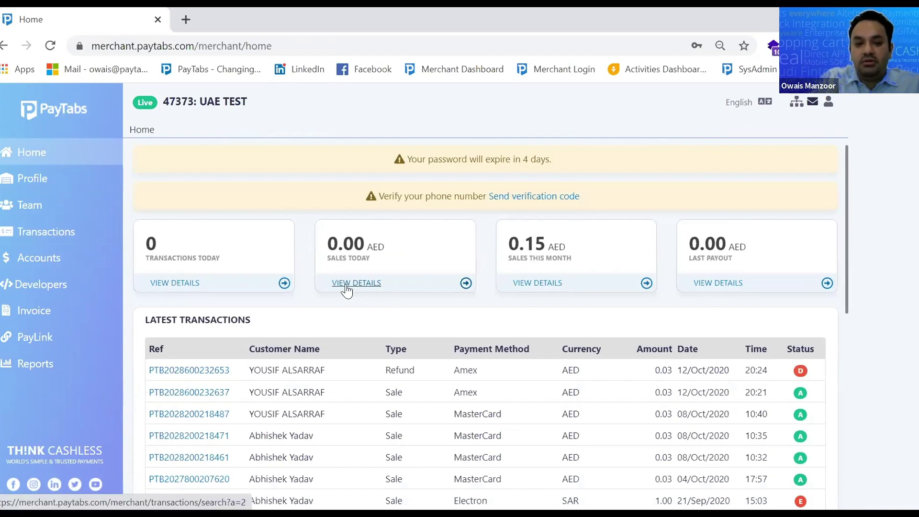
{"action": "left_click", "coordinate": [349, 288]}
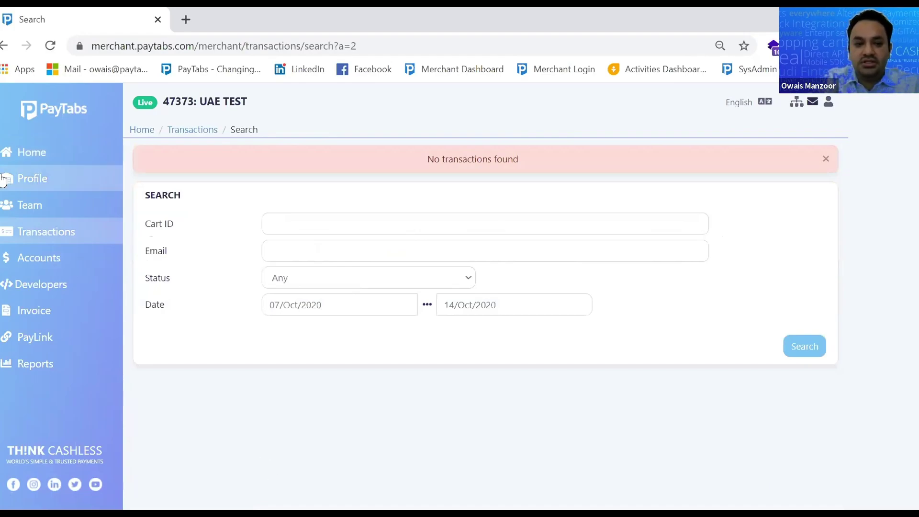
{"action": "left_click", "coordinate": [39, 161]}
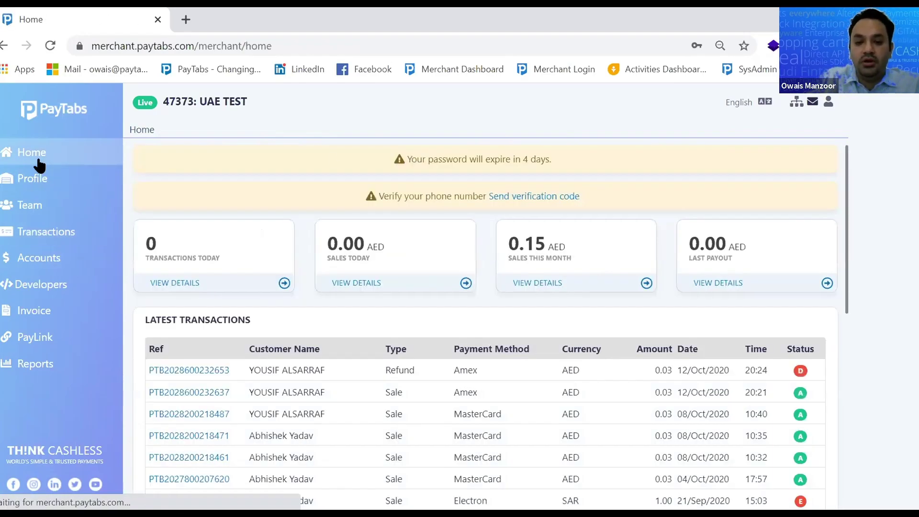
{"action": "left_click", "coordinate": [527, 283]}
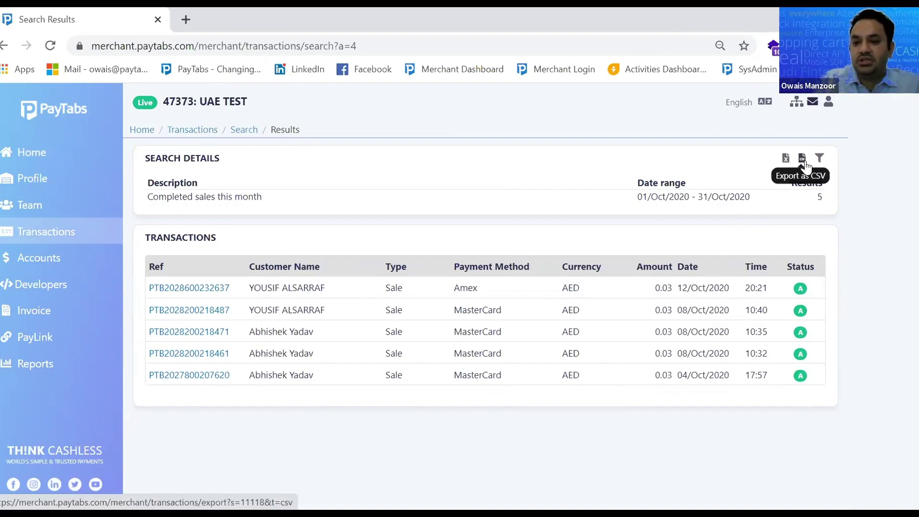
{"action": "left_click", "coordinate": [36, 153]}
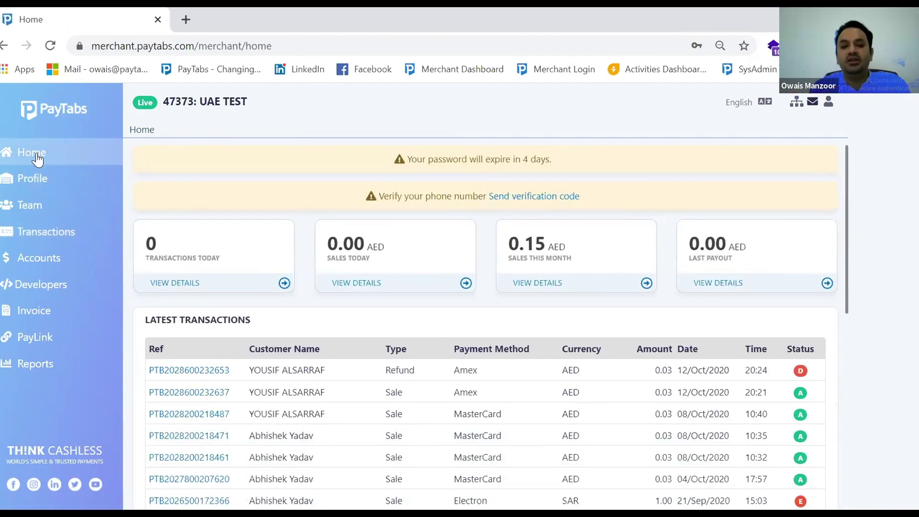
{"action": "left_click", "coordinate": [727, 283]}
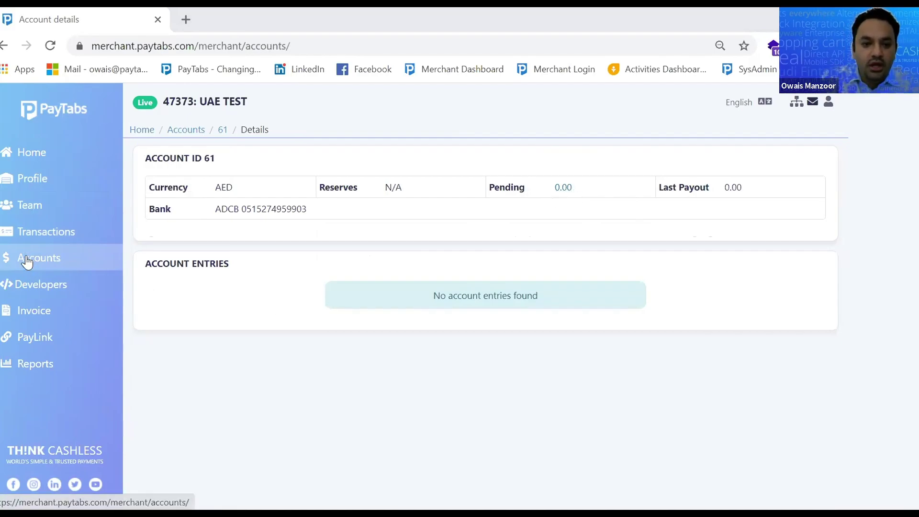
Return to Home and scroll the Latest Transactions list back to 18/Aug/2020
{"action": "left_click", "coordinate": [36, 164]}
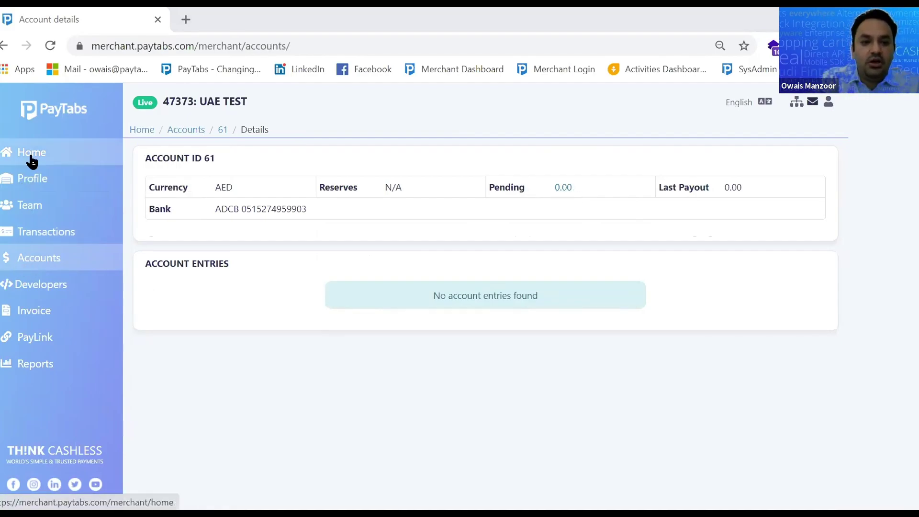
{"action": "scroll", "coordinate": [434, 380], "scroll_direction": "down", "scroll_amount": 2}
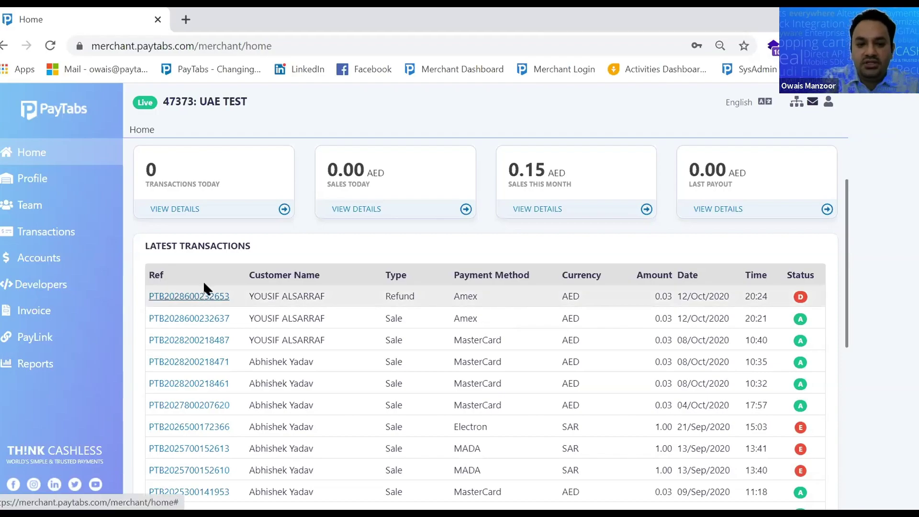
{"action": "scroll", "coordinate": [609, 346], "scroll_direction": "down", "scroll_amount": 5}
{"action": "scroll", "coordinate": [611, 347], "scroll_direction": "down", "scroll_amount": 3}
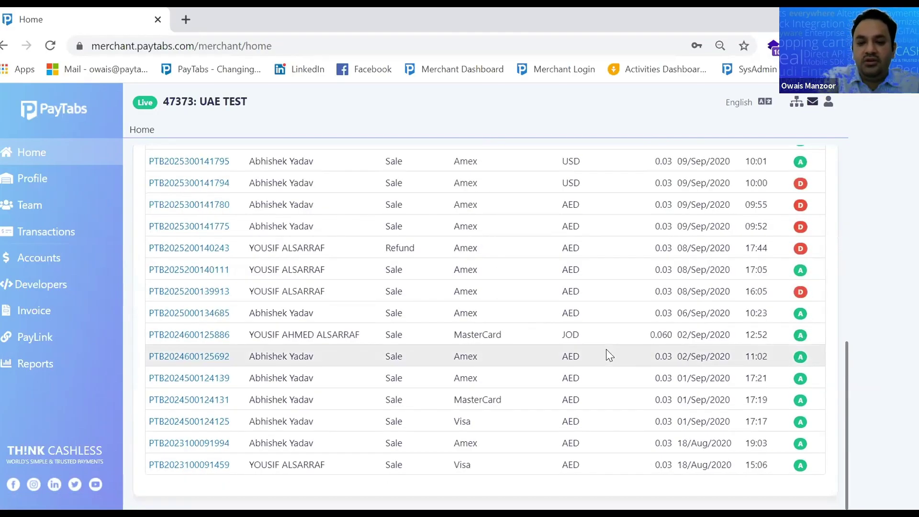
{"action": "scroll", "coordinate": [335, 338], "scroll_direction": "up", "scroll_amount": 10}
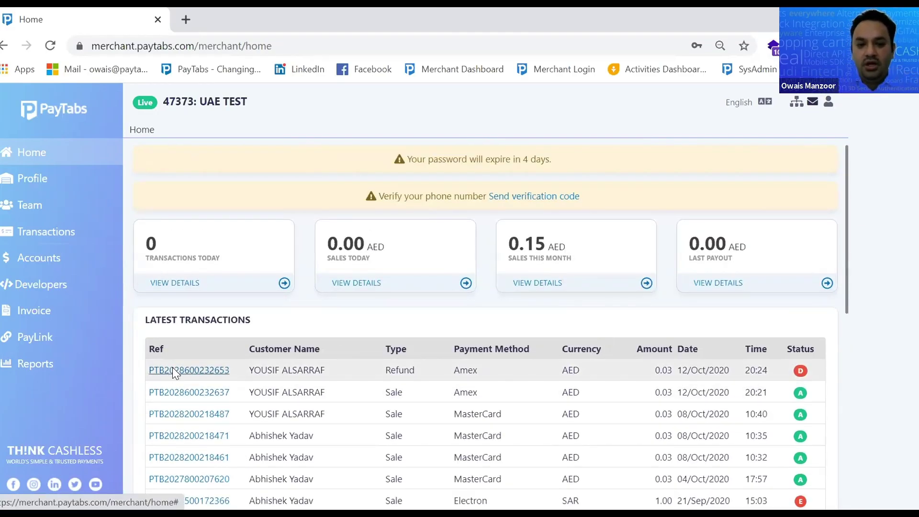
{"action": "left_click", "coordinate": [173, 372]}
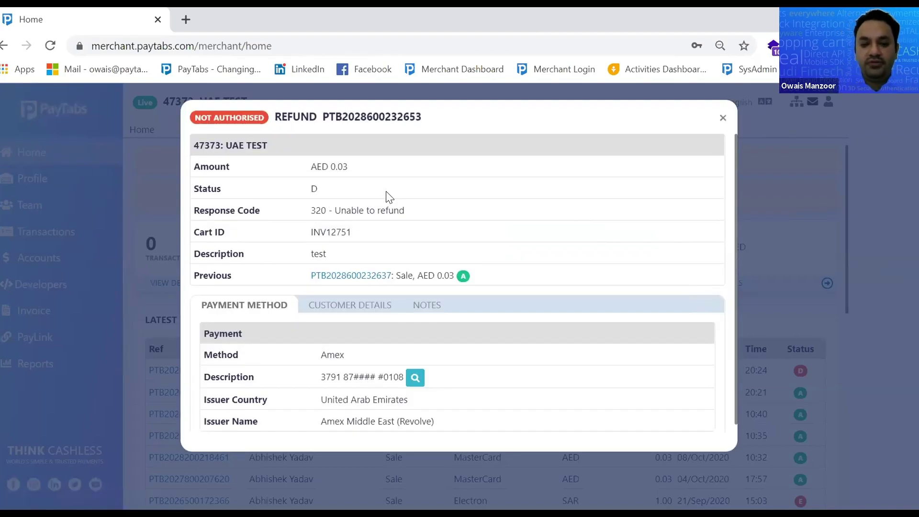
{"action": "left_click", "coordinate": [723, 118]}
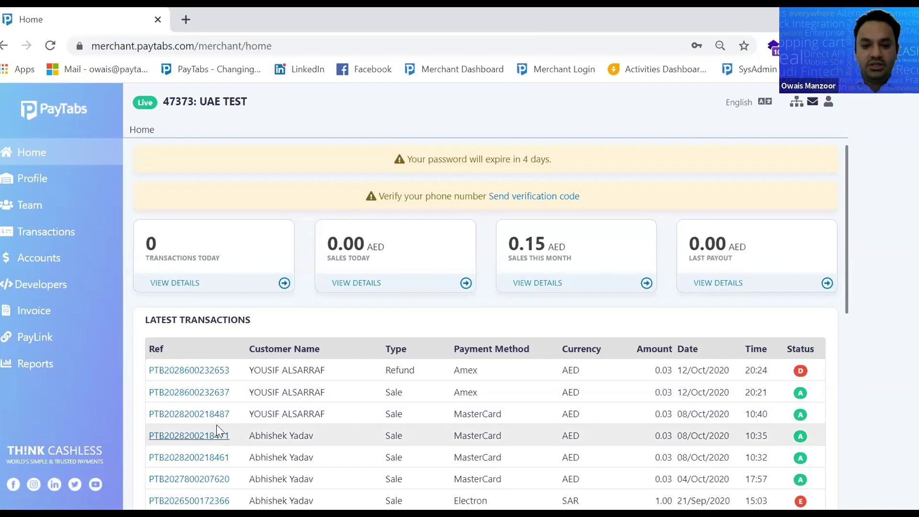
{"action": "left_click", "coordinate": [200, 415]}
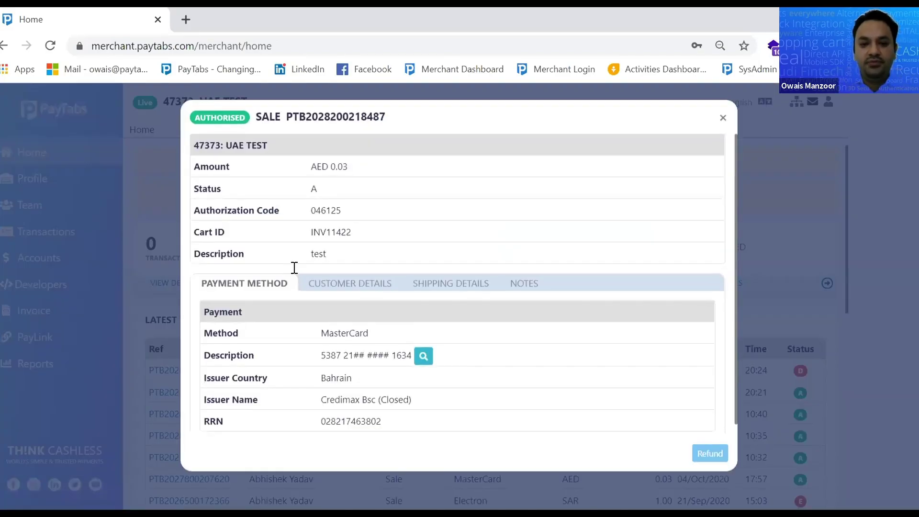
{"action": "left_click_drag", "start_coordinate": [343, 163], "coordinate": [349, 167]}
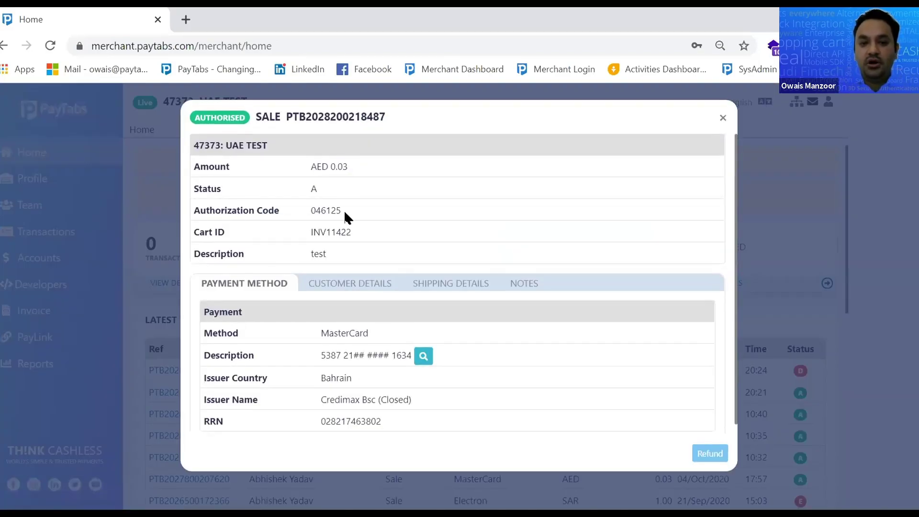
{"action": "left_click_drag", "start_coordinate": [344, 211], "coordinate": [307, 219]}
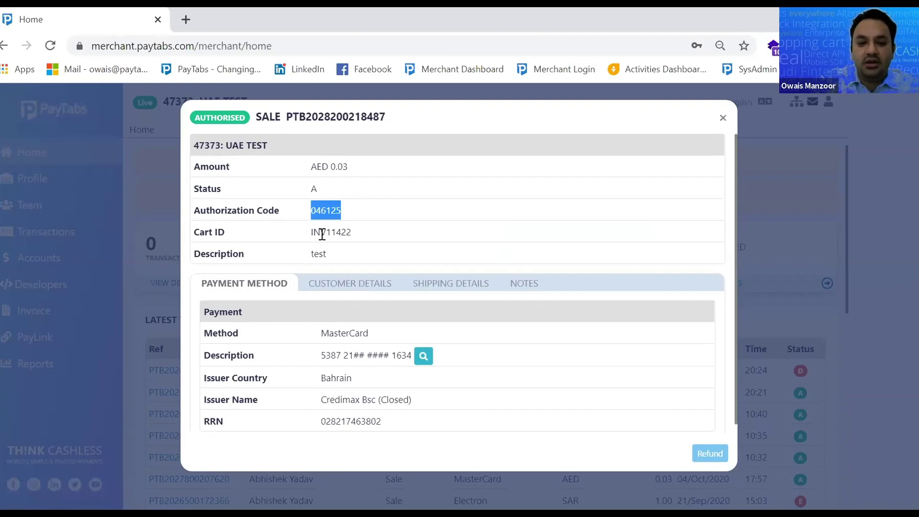
{"action": "left_click_drag", "start_coordinate": [312, 234], "coordinate": [352, 238]}
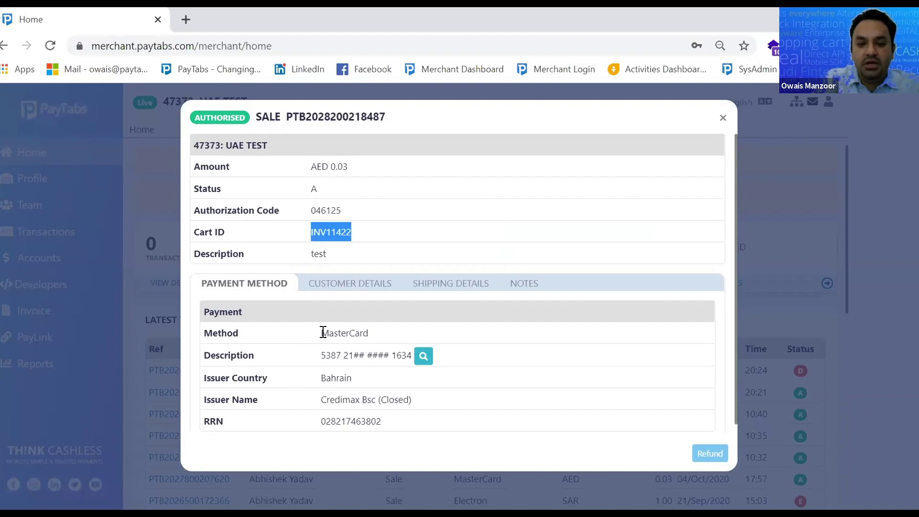
Review its MasterCard payment method: issuer country Bahrain, card issuer name and RRN
{"action": "left_click_drag", "start_coordinate": [320, 333], "coordinate": [371, 334]}
{"action": "scroll", "coordinate": [319, 386], "scroll_direction": "down", "scroll_amount": 1}
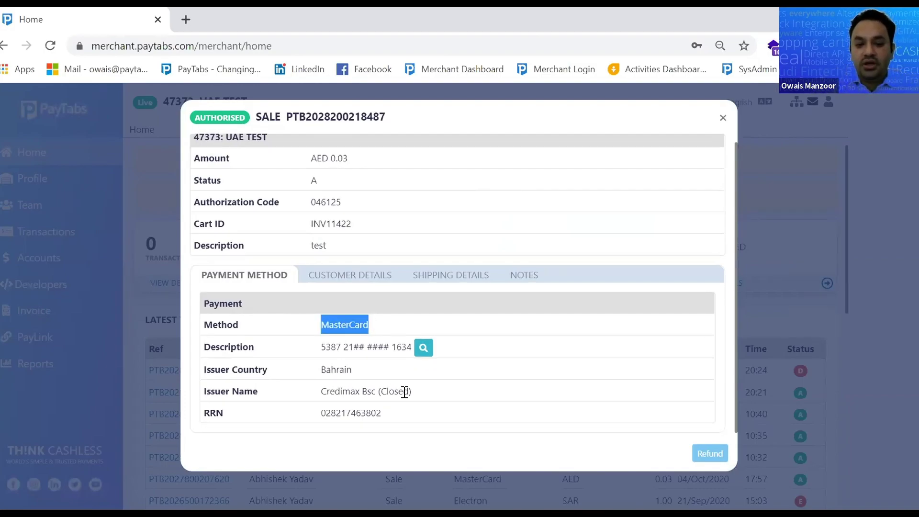
{"action": "left_click_drag", "start_coordinate": [359, 373], "coordinate": [331, 371]}
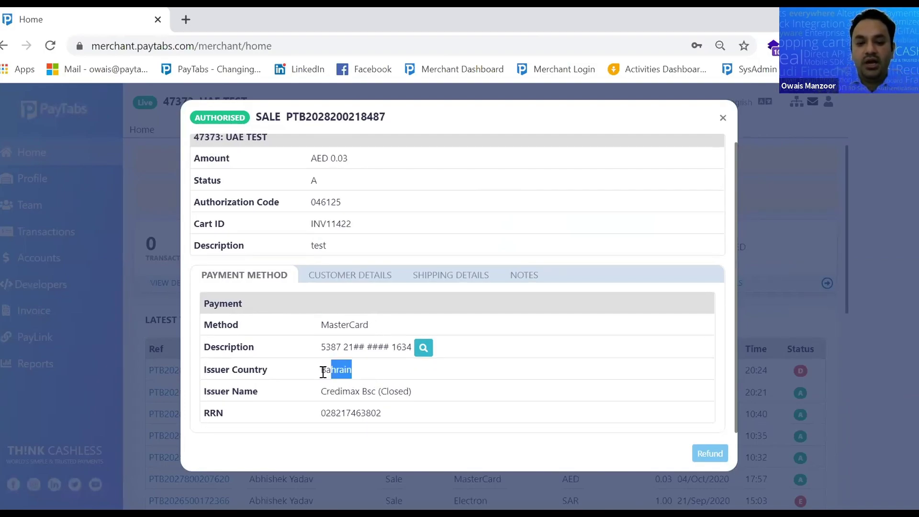
{"action": "left_click_drag", "start_coordinate": [416, 393], "coordinate": [320, 398]}
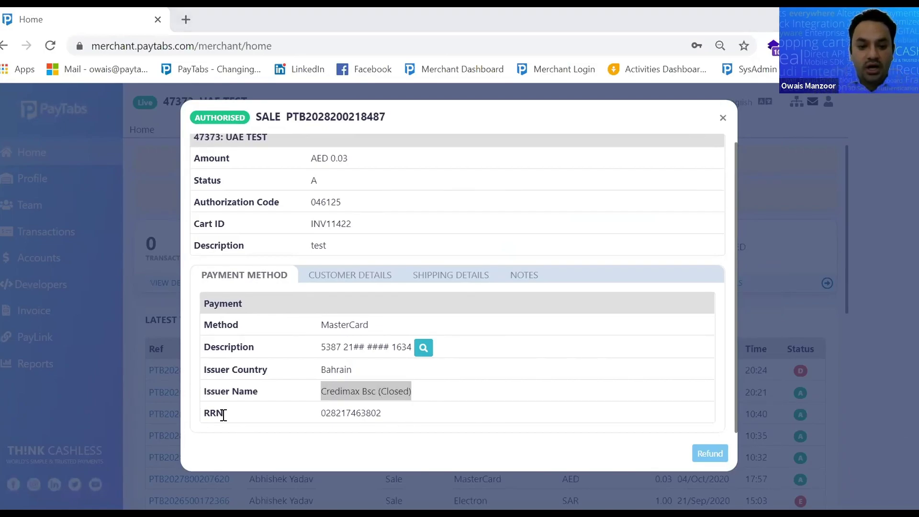
{"action": "left_click_drag", "start_coordinate": [400, 421], "coordinate": [311, 402]}
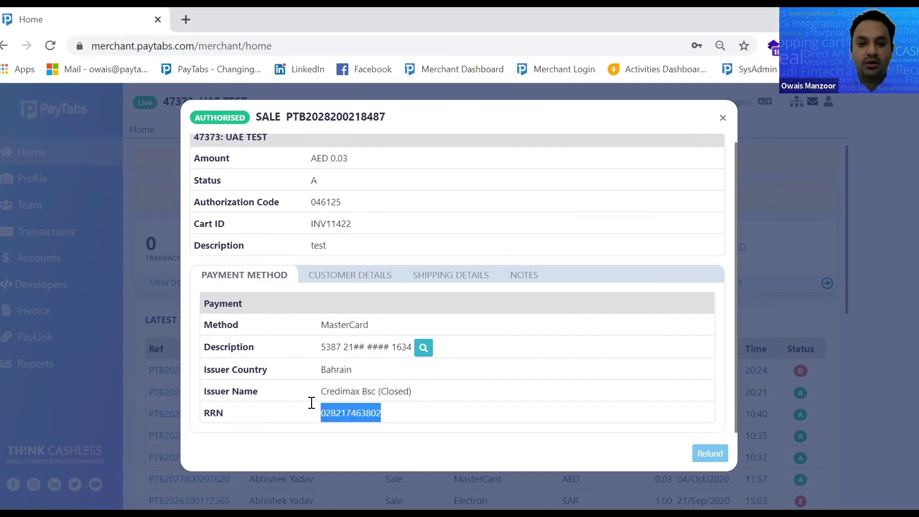
Check the sale's Customer Details, Shipping Details and Notes, then bring up its refund form
{"action": "left_click", "coordinate": [337, 276]}
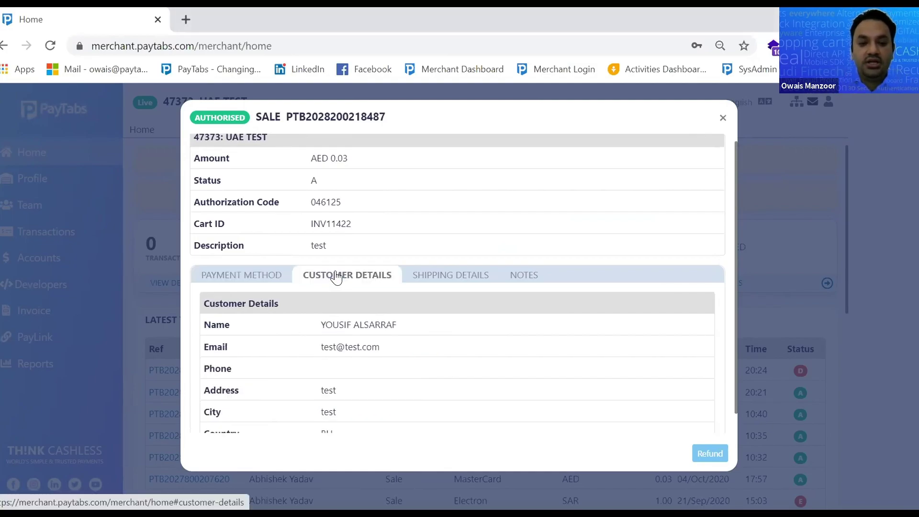
{"action": "left_click_drag", "start_coordinate": [320, 323], "coordinate": [390, 410]}
{"action": "left_click", "coordinate": [437, 278]}
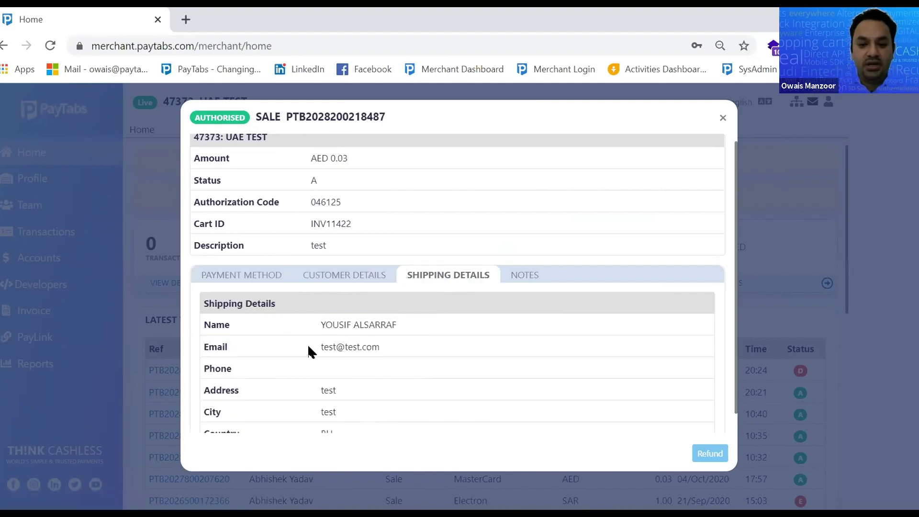
{"action": "left_click", "coordinate": [517, 272]}
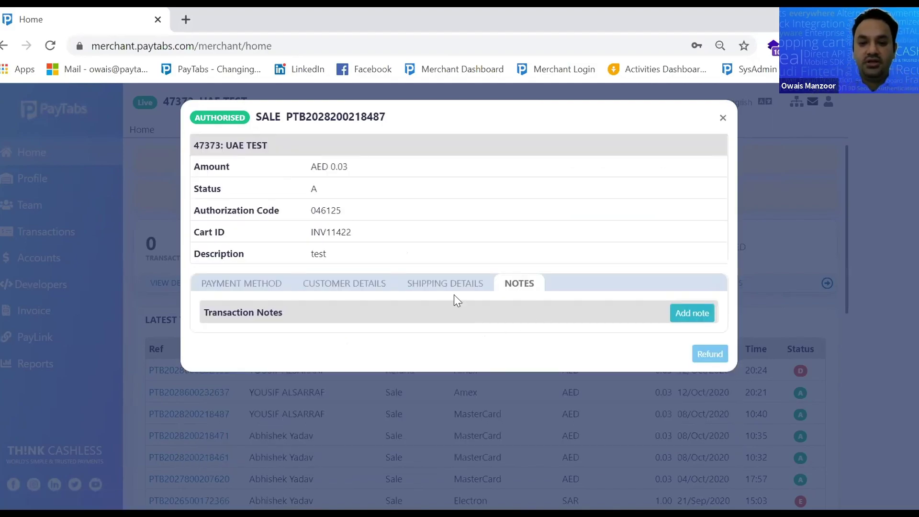
{"action": "left_click", "coordinate": [254, 285]}
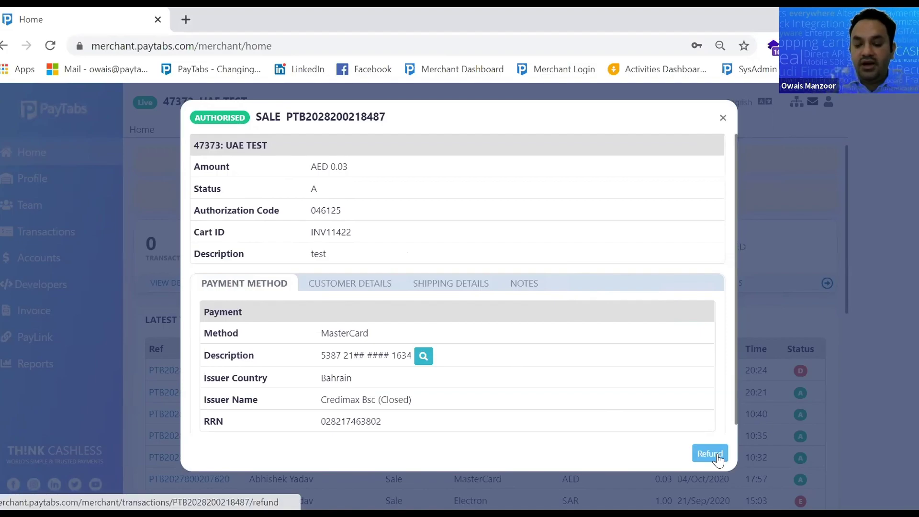
{"action": "left_click", "coordinate": [718, 459]}
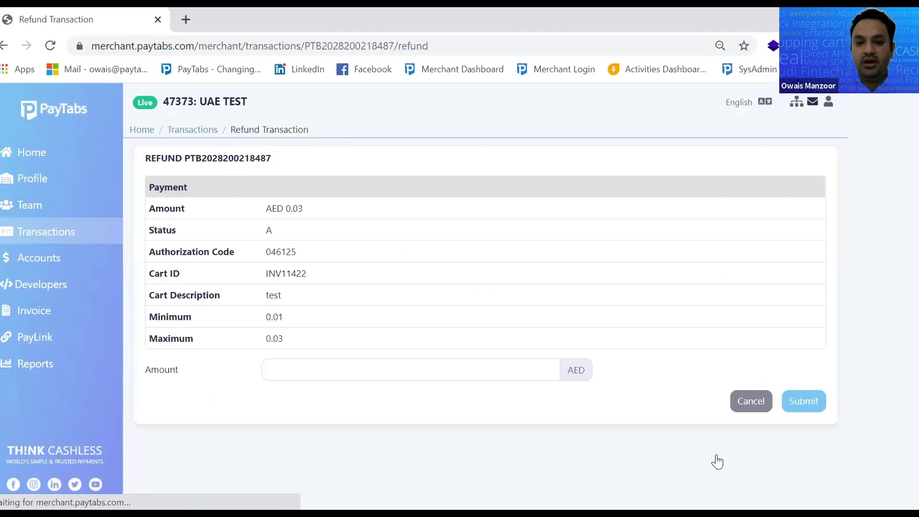
Leave the refund amount empty without submitting and go to the Recent Transactions list
{"action": "left_click", "coordinate": [341, 366]}
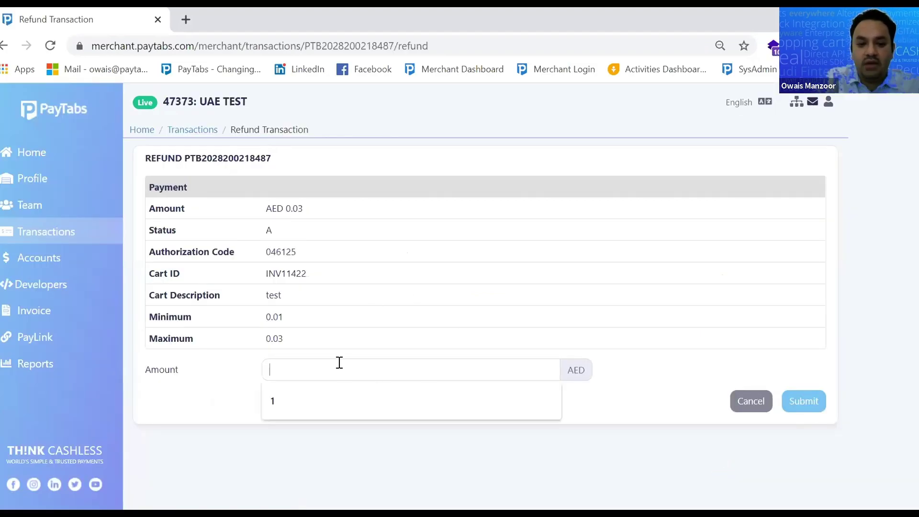
{"action": "left_click", "coordinate": [45, 232]}
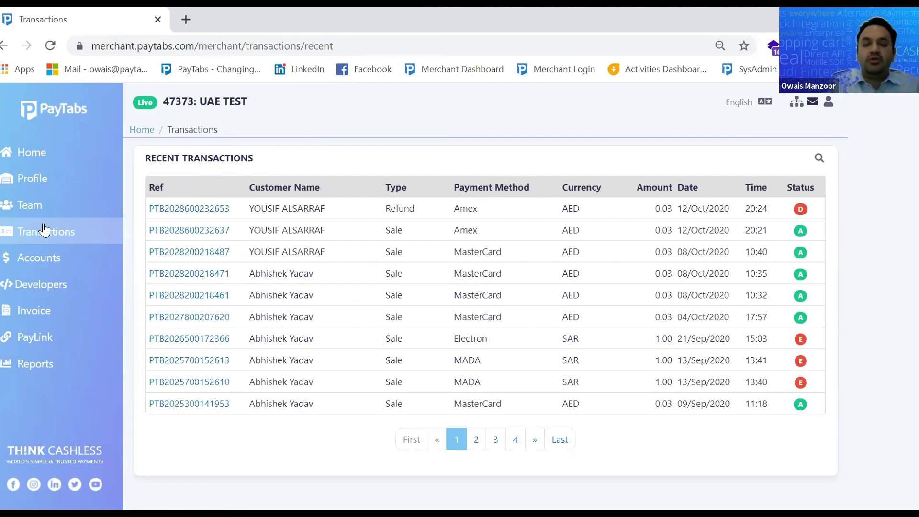
{"action": "left_click", "coordinate": [188, 209]}
{"action": "scroll", "coordinate": [613, 426], "scroll_direction": "down", "scroll_amount": 1}
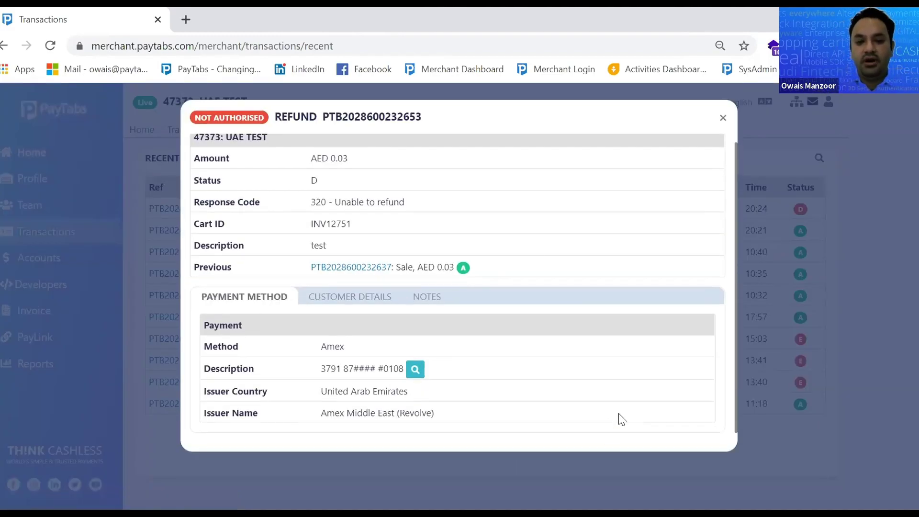
{"action": "left_click", "coordinate": [723, 118]}
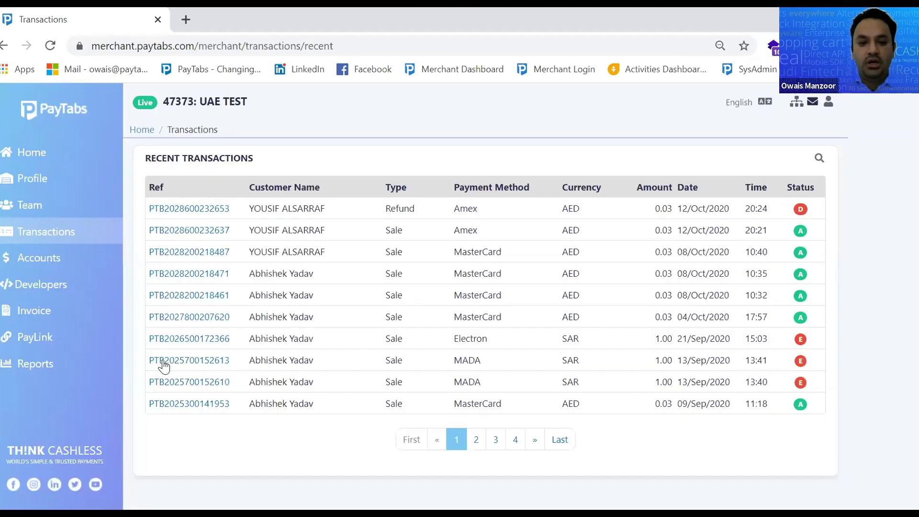
{"action": "left_click", "coordinate": [171, 320]}
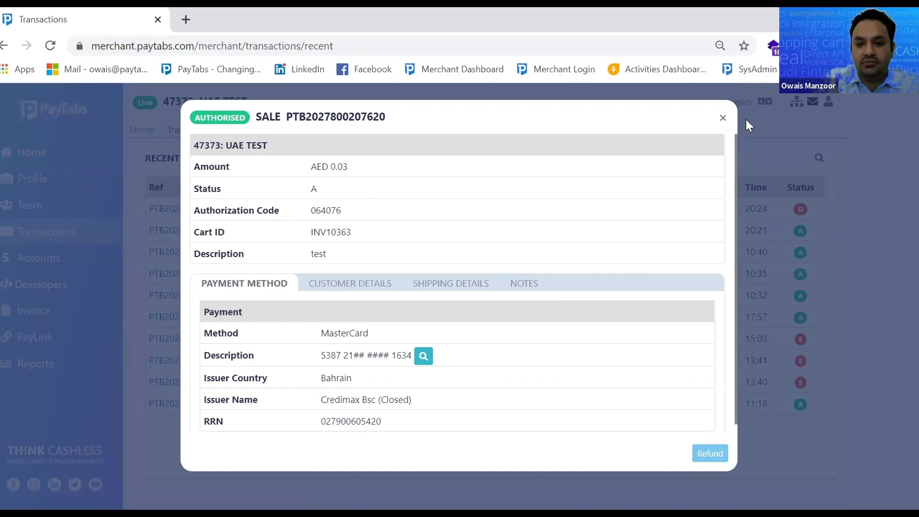
{"action": "left_click", "coordinate": [723, 118]}
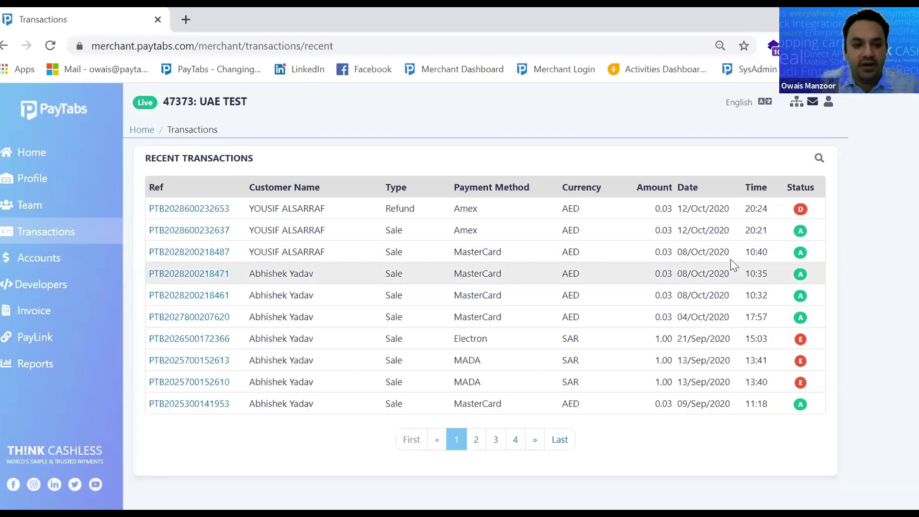
{"action": "left_click", "coordinate": [29, 182]}
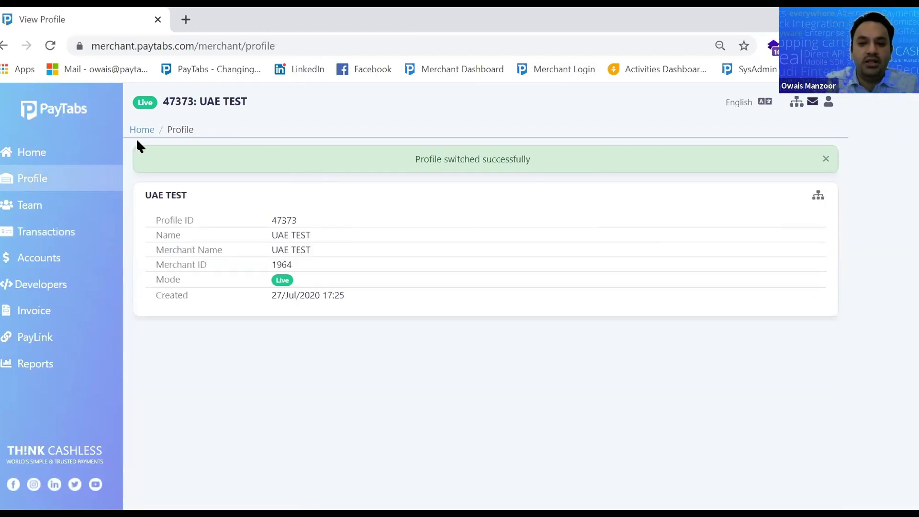
Pick profile 47874 (Group) under Beach Front Store in the profile chooser
{"action": "left_click", "coordinate": [819, 200]}
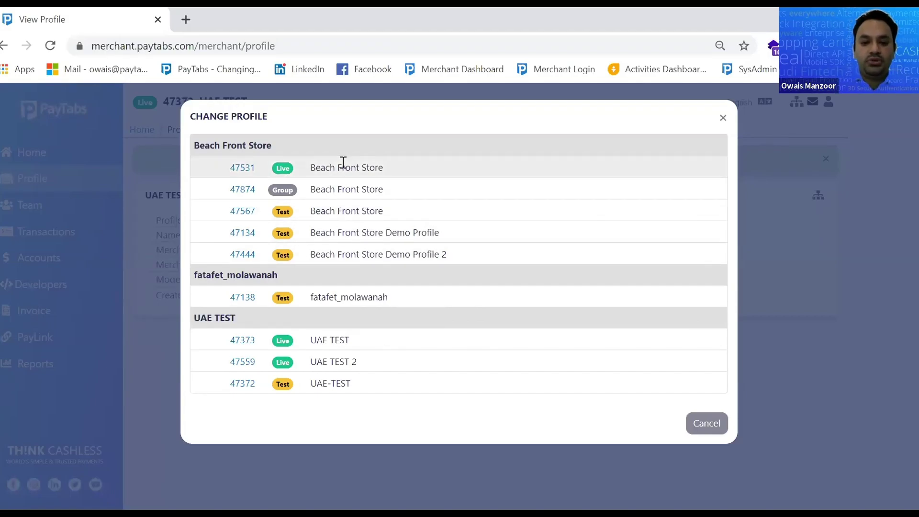
{"action": "key", "text": "Escape"}
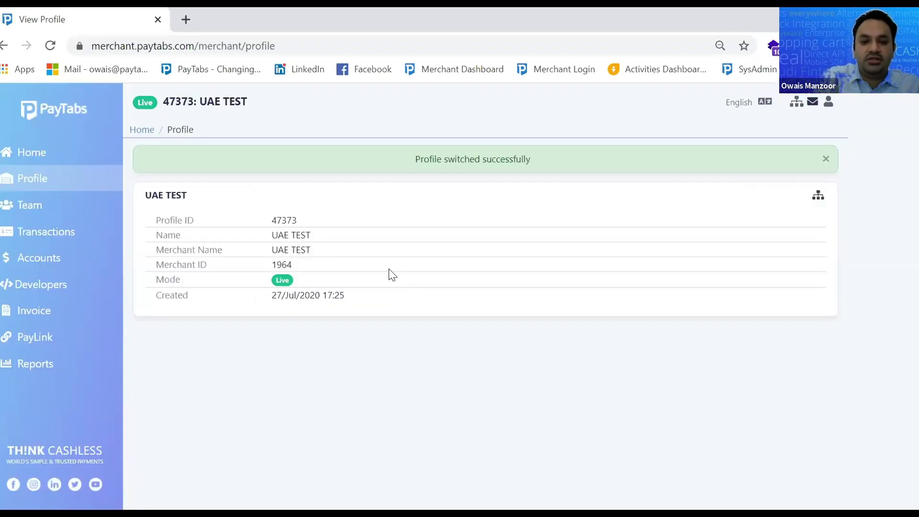
{"action": "left_click", "coordinate": [820, 198]}
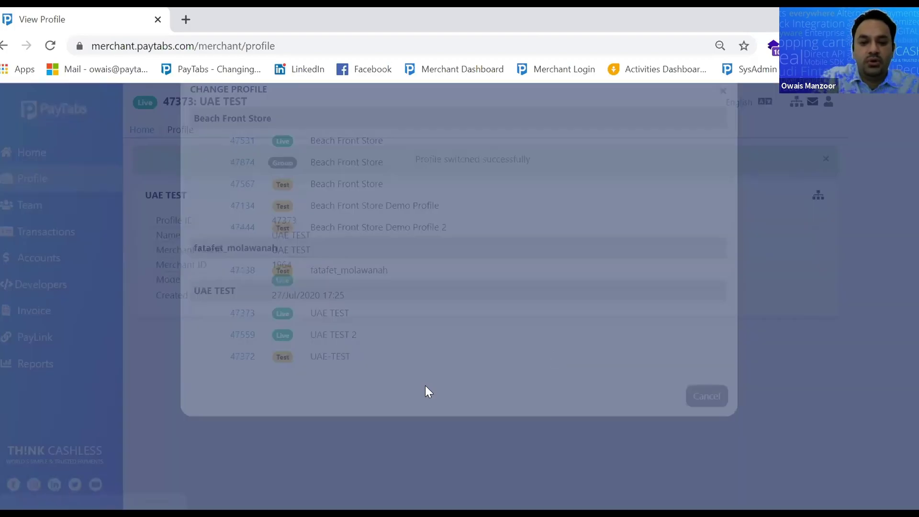
{"action": "left_click", "coordinate": [338, 334]}
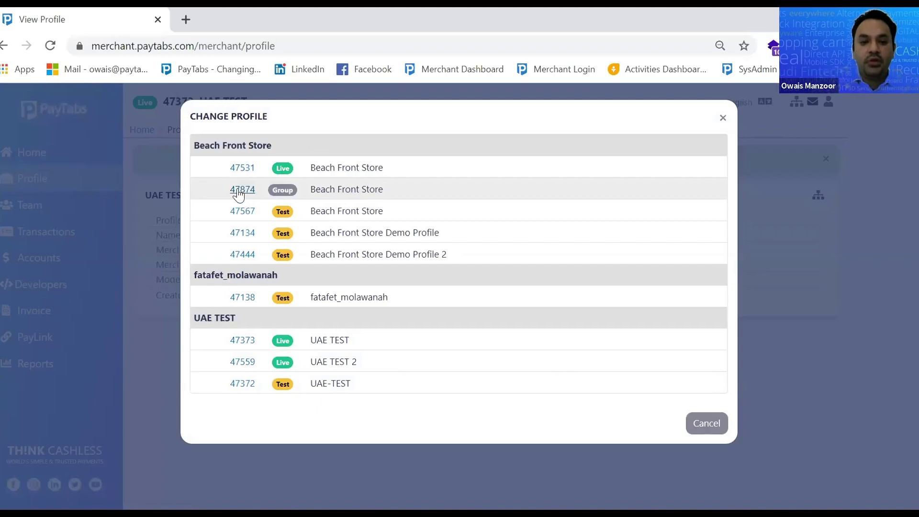
{"action": "left_click", "coordinate": [237, 186]}
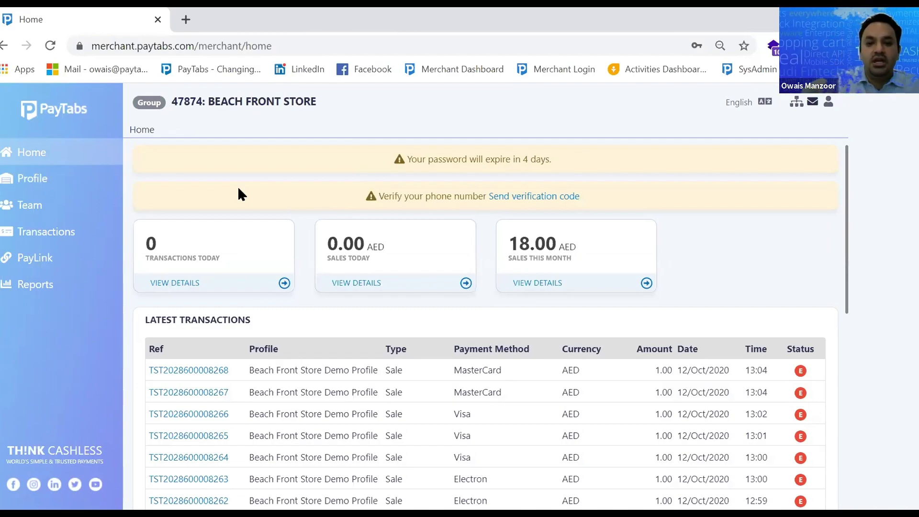
Start a new team member and autofill its email and saved contact details
{"action": "left_click", "coordinate": [29, 207]}
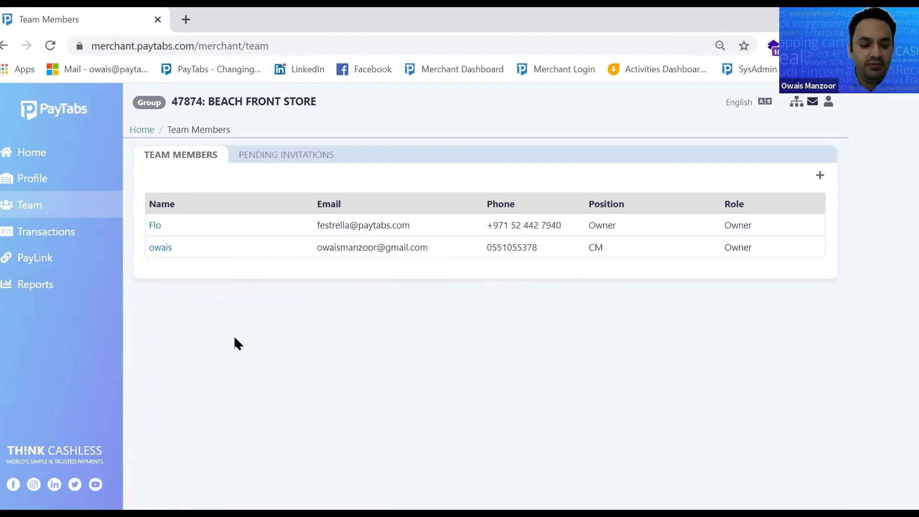
{"action": "left_click", "coordinate": [821, 177]}
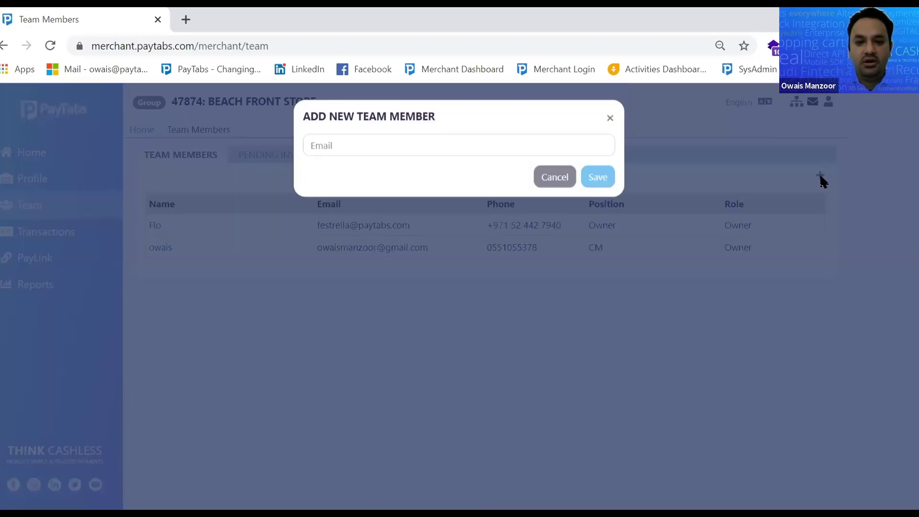
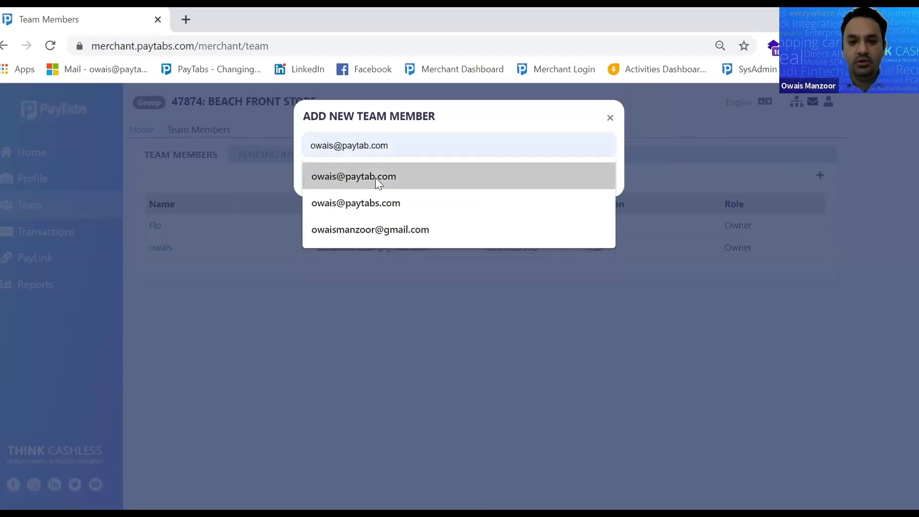
{"action": "left_click", "coordinate": [375, 177]}
{"action": "left_click", "coordinate": [606, 182]}
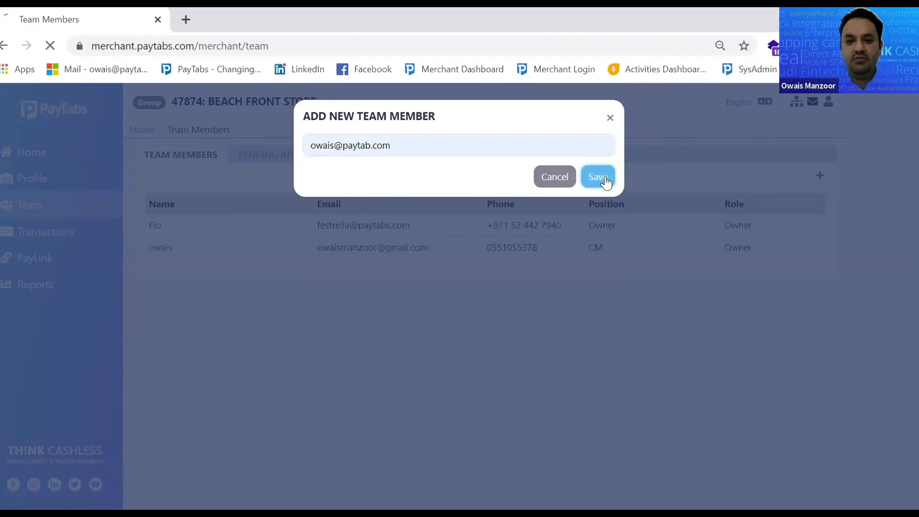
{"action": "left_click", "coordinate": [350, 232]}
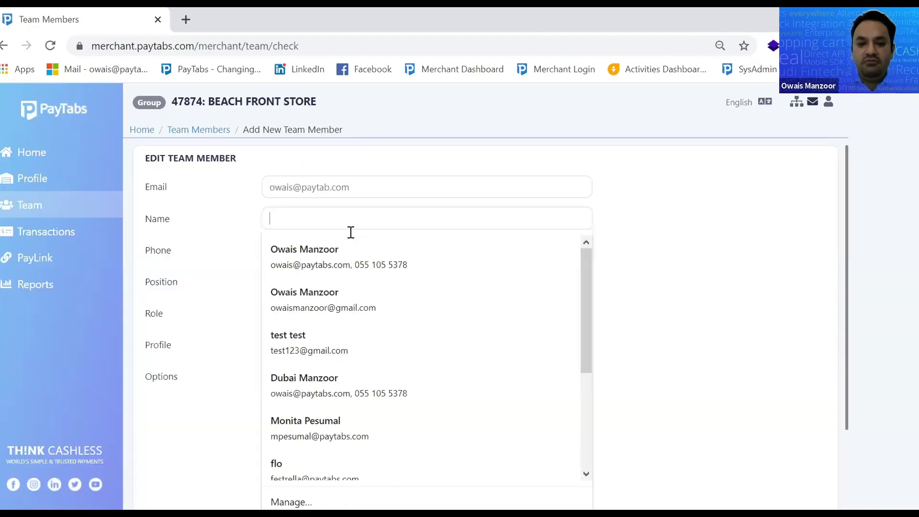
{"action": "left_click", "coordinate": [336, 266]}
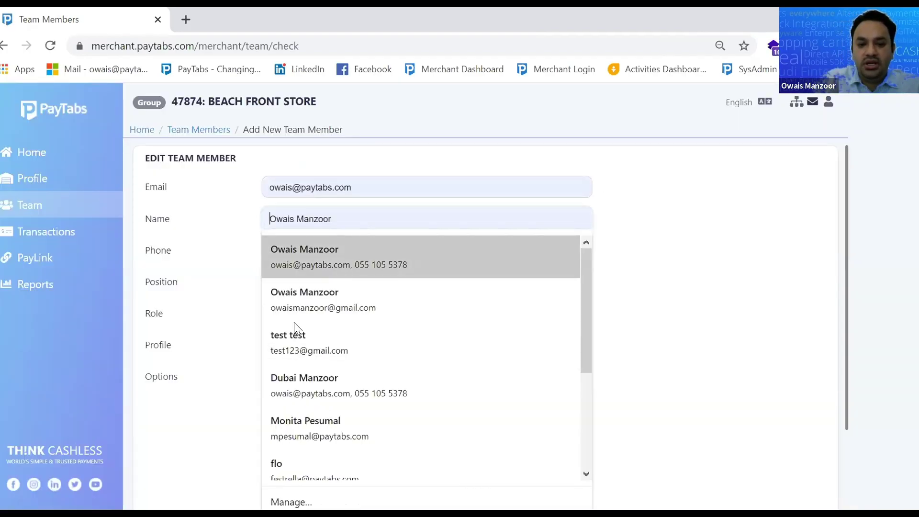
Set the member's role to Developer and profile to 47874 - Beach Front Store (Group)
{"action": "left_click", "coordinate": [323, 316]}
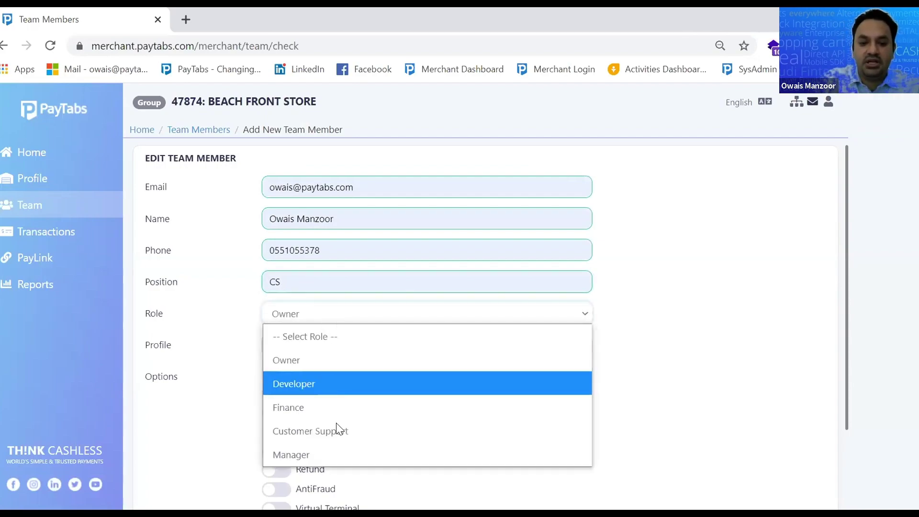
{"action": "left_click", "coordinate": [340, 379]}
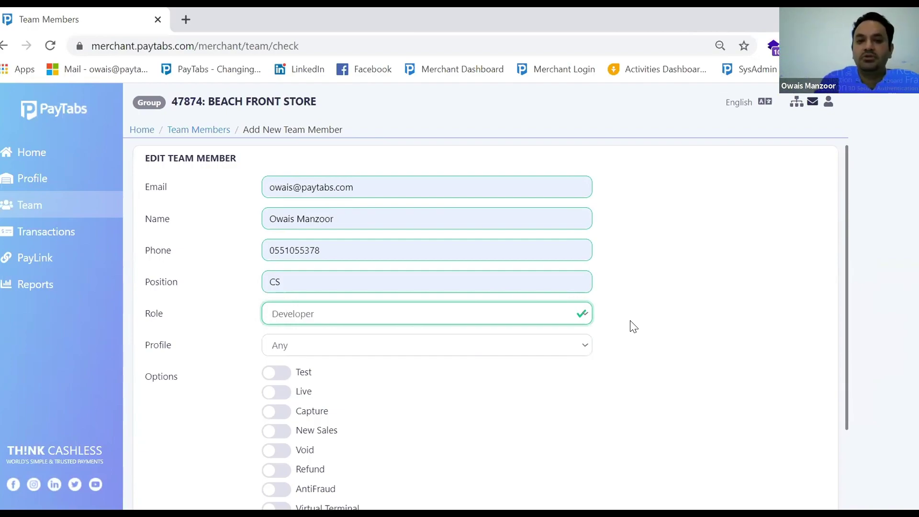
{"action": "left_click", "coordinate": [520, 312]}
{"action": "left_click", "coordinate": [521, 312]}
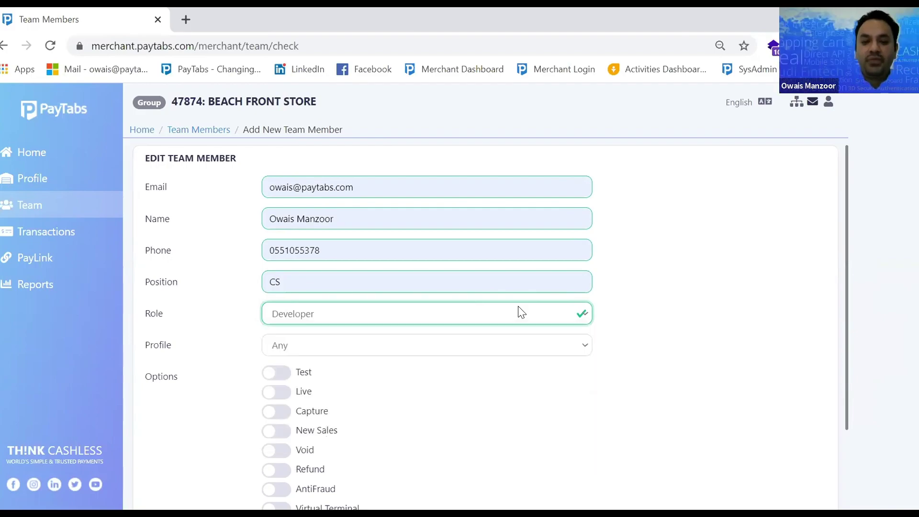
{"action": "left_click", "coordinate": [513, 344]}
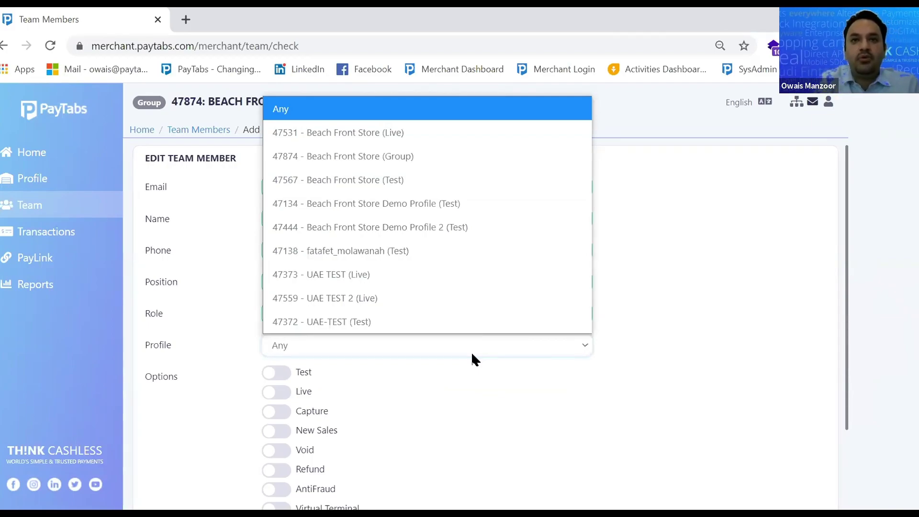
{"action": "left_click", "coordinate": [470, 162]}
{"action": "left_click", "coordinate": [410, 341]}
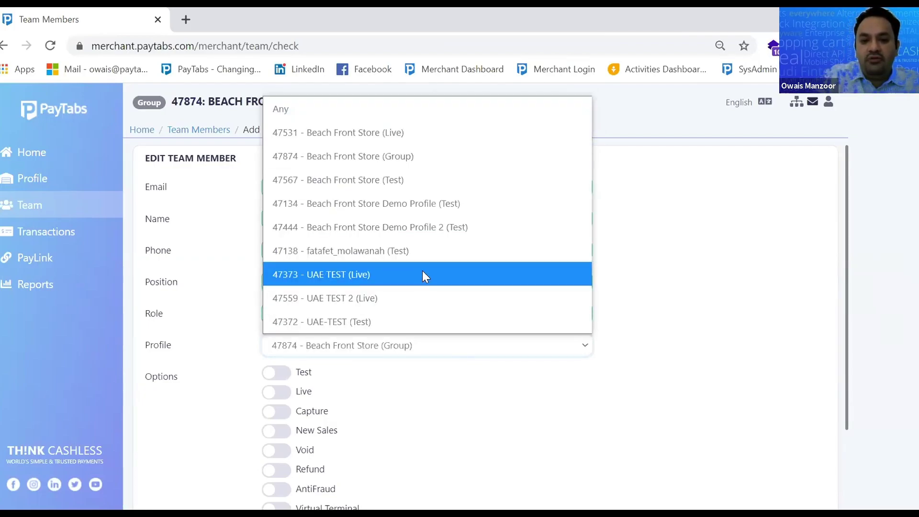
{"action": "left_click", "coordinate": [391, 156]}
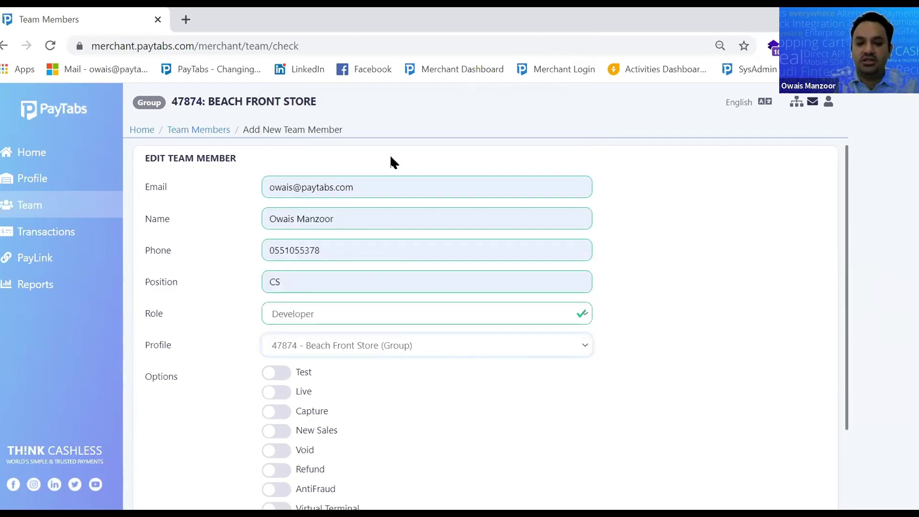
{"action": "left_click", "coordinate": [424, 346]}
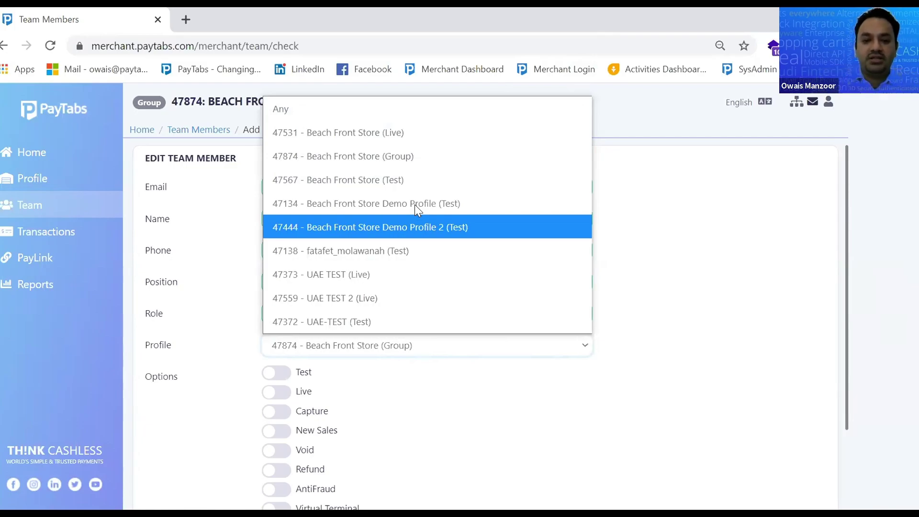
{"action": "left_click", "coordinate": [417, 352]}
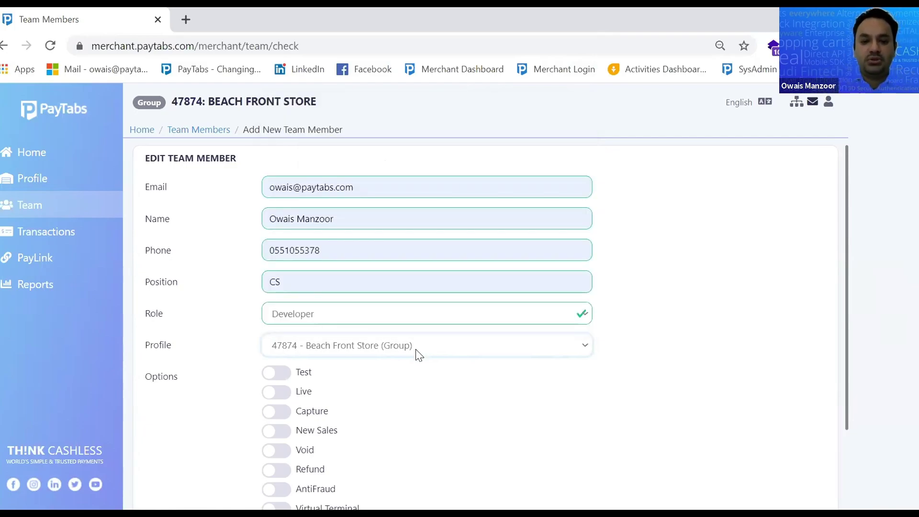
{"action": "scroll", "coordinate": [417, 354], "scroll_direction": "down", "scroll_amount": 2}
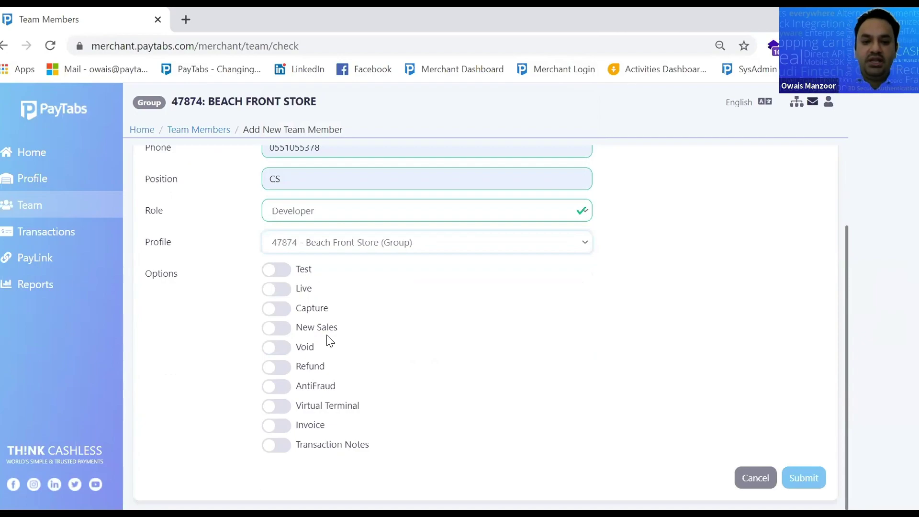
Turn on Live, Capture, New Sales and Invoice permissions, leaving Refund off
{"action": "left_click", "coordinate": [276, 290]}
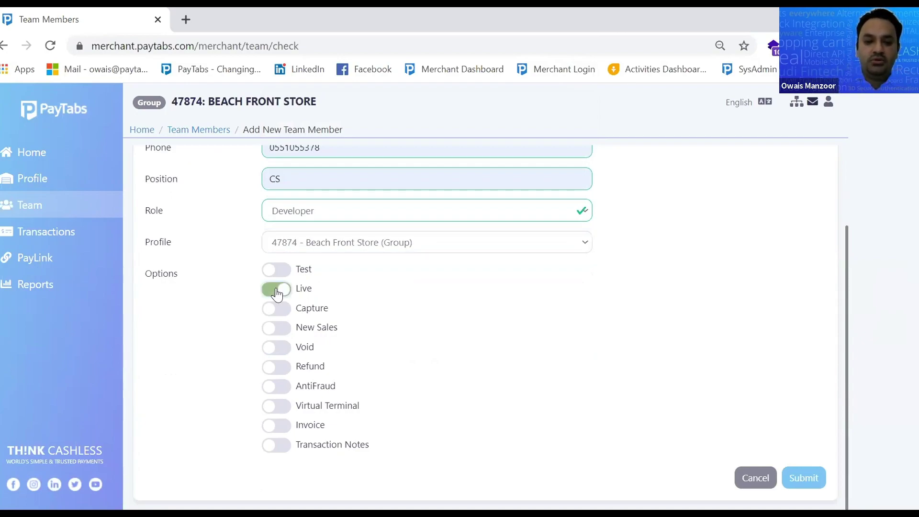
{"action": "left_click", "coordinate": [286, 310]}
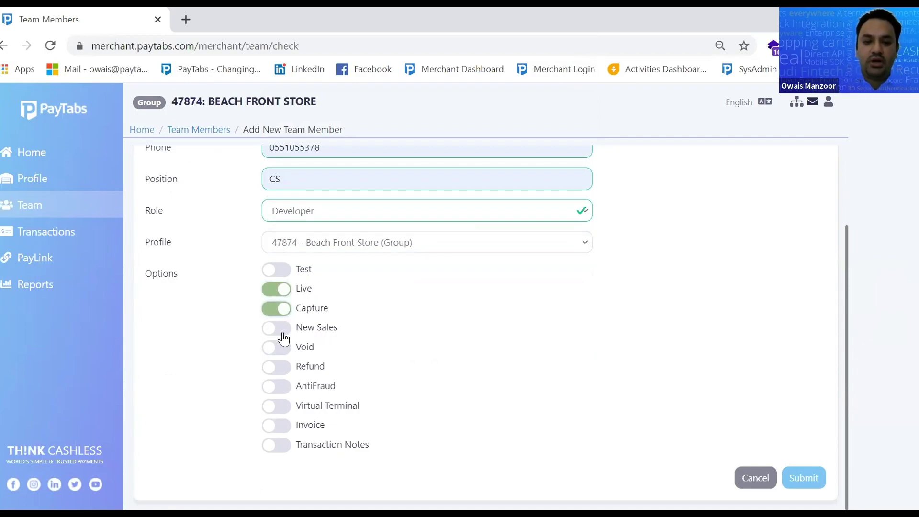
{"action": "left_click", "coordinate": [283, 329]}
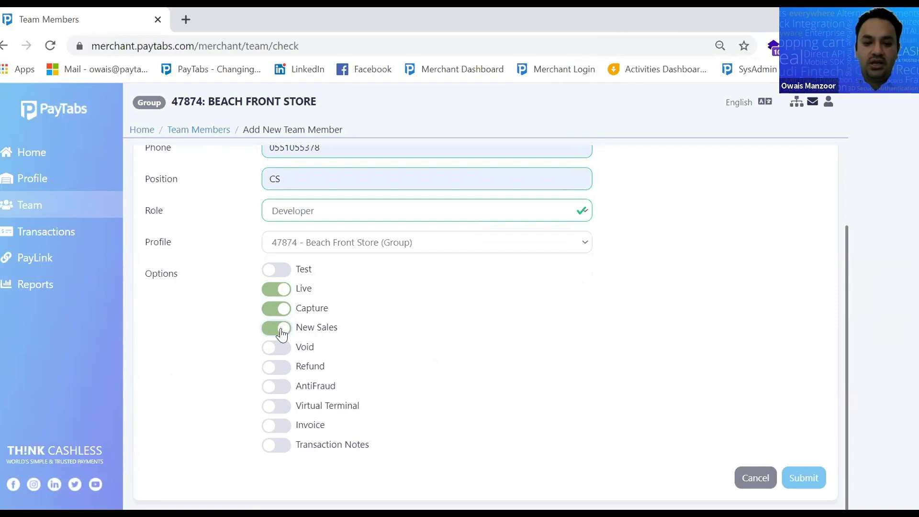
{"action": "left_click", "coordinate": [288, 373]}
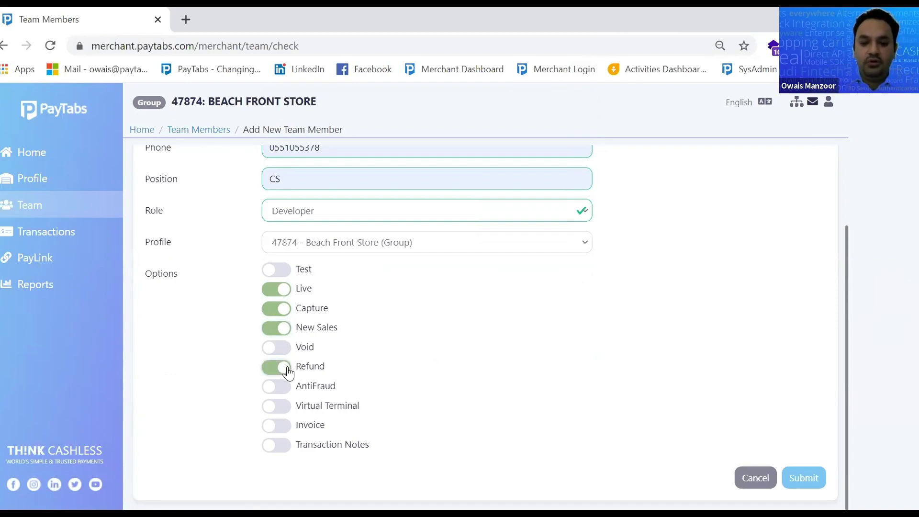
{"action": "left_click", "coordinate": [288, 369]}
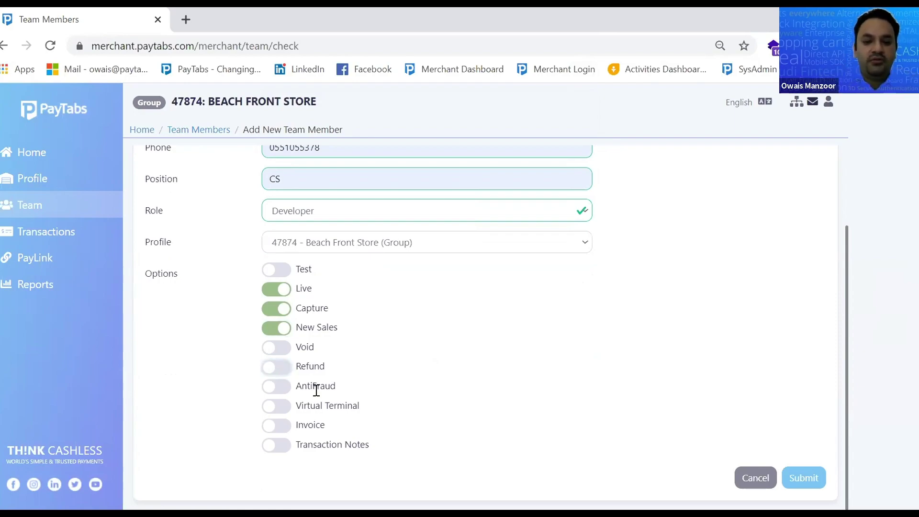
{"action": "left_click", "coordinate": [276, 424]}
Submit the new team member
{"action": "left_click", "coordinate": [803, 479]}
{"action": "middle_click", "coordinate": [744, 428]}
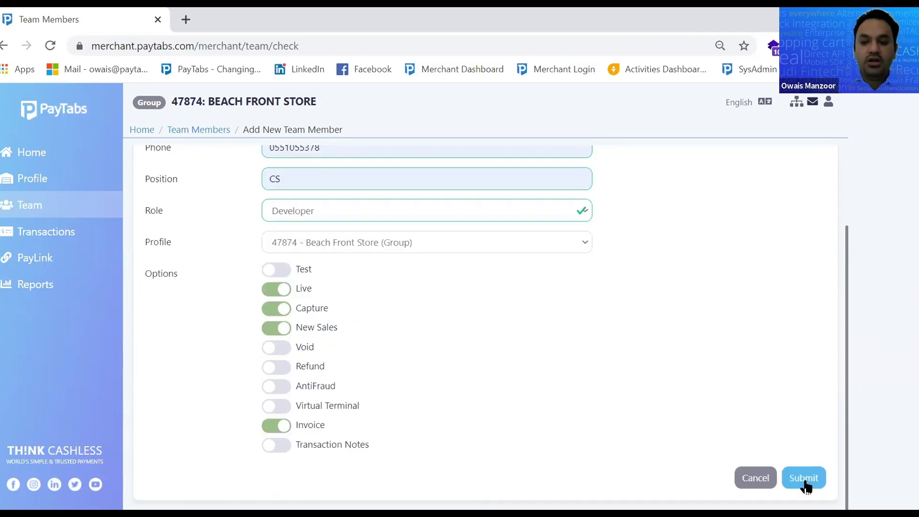
{"action": "left_click", "coordinate": [806, 485]}
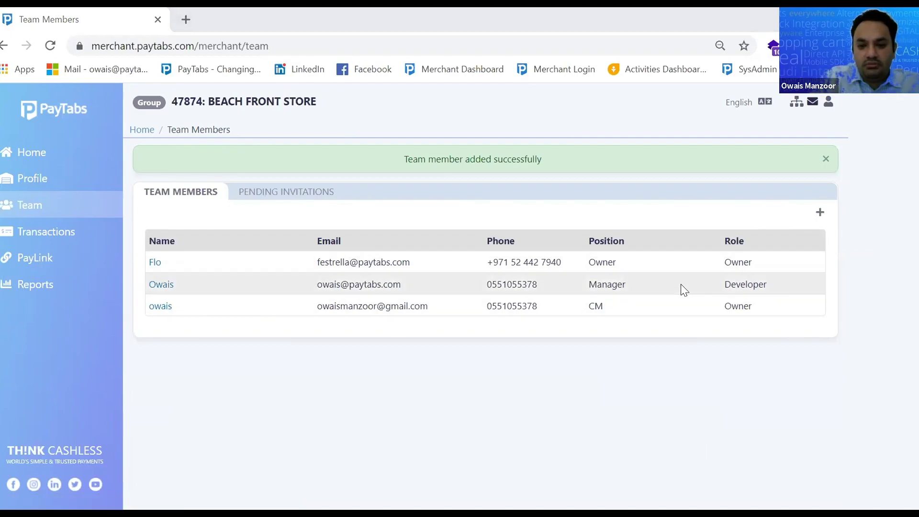
Point out the new Developer row in Team Members, then bring up the profile chooser
{"action": "left_click_drag", "start_coordinate": [796, 294], "coordinate": [152, 286]}
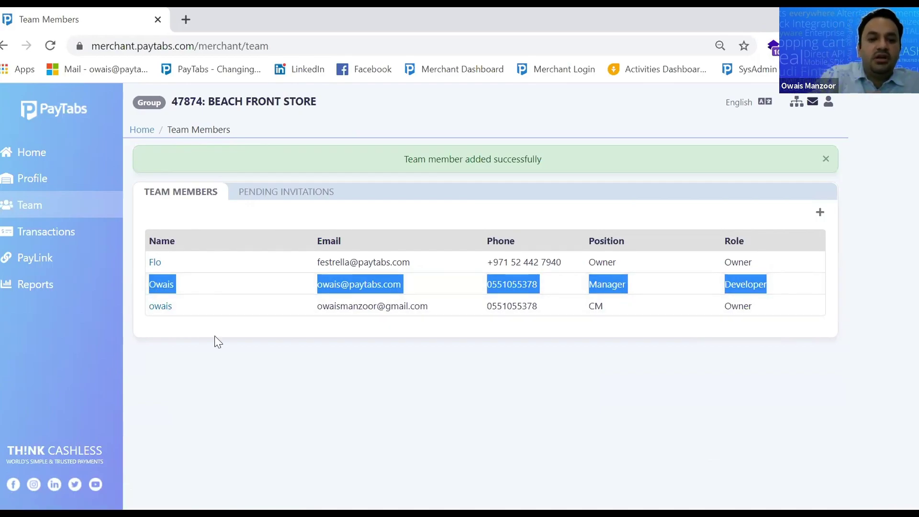
{"action": "left_click", "coordinate": [797, 101]}
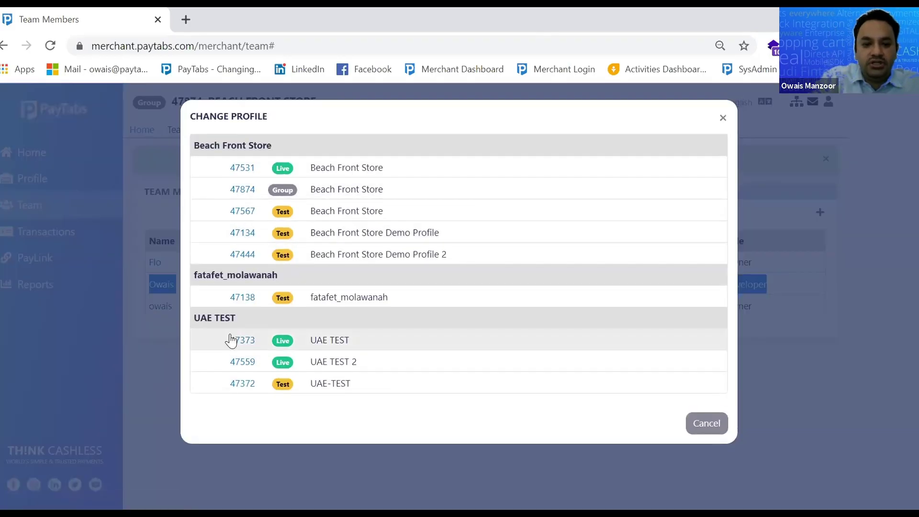
Switch to profile 47373 UAE TEST and open the transaction search form for 07–14 Oct 2020
{"action": "left_click", "coordinate": [235, 335]}
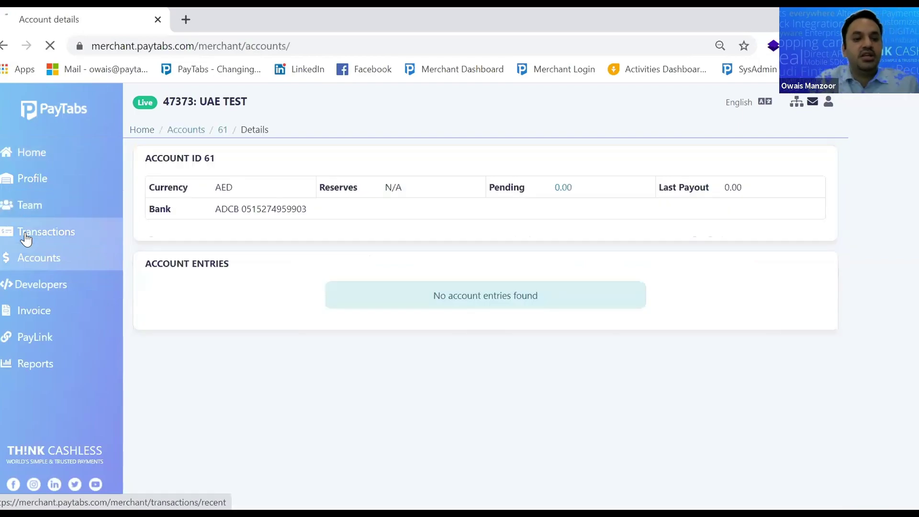
{"action": "left_click", "coordinate": [27, 240]}
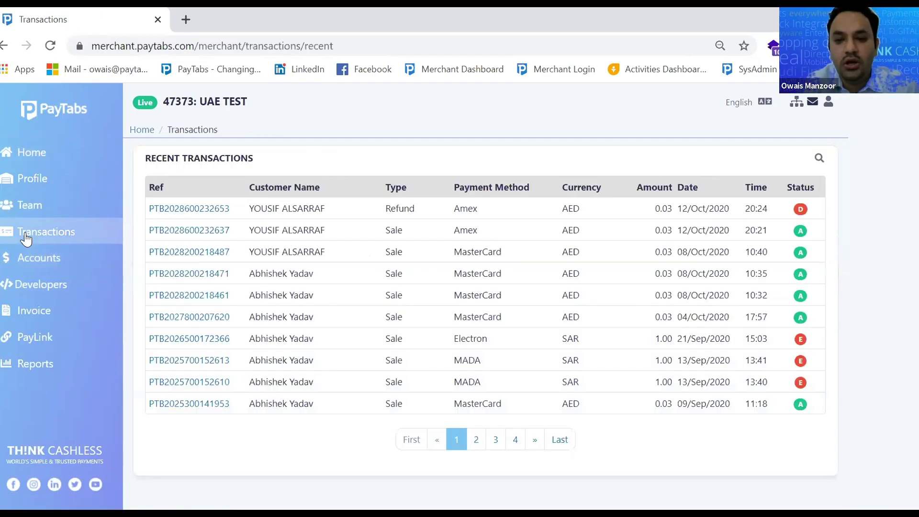
{"action": "left_click", "coordinate": [818, 160]}
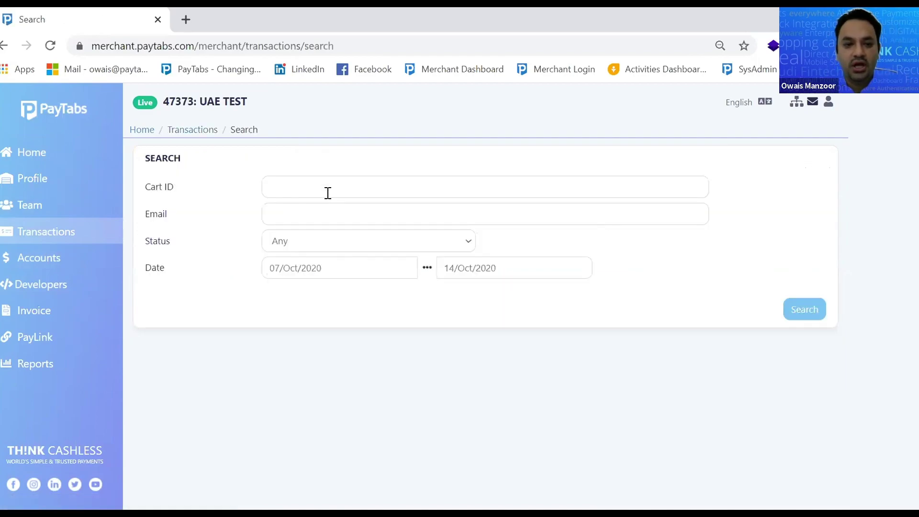
Try the transaction search fields (Cart ID, email, status) for 07–14 Oct 2020 without picking a status
{"action": "left_click", "coordinate": [322, 188]}
{"action": "left_click", "coordinate": [571, 211]}
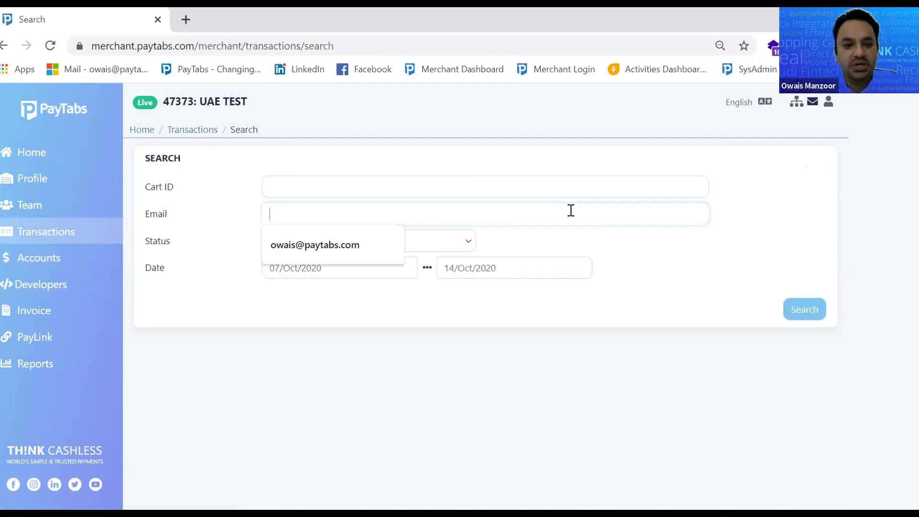
{"action": "left_click", "coordinate": [611, 236]}
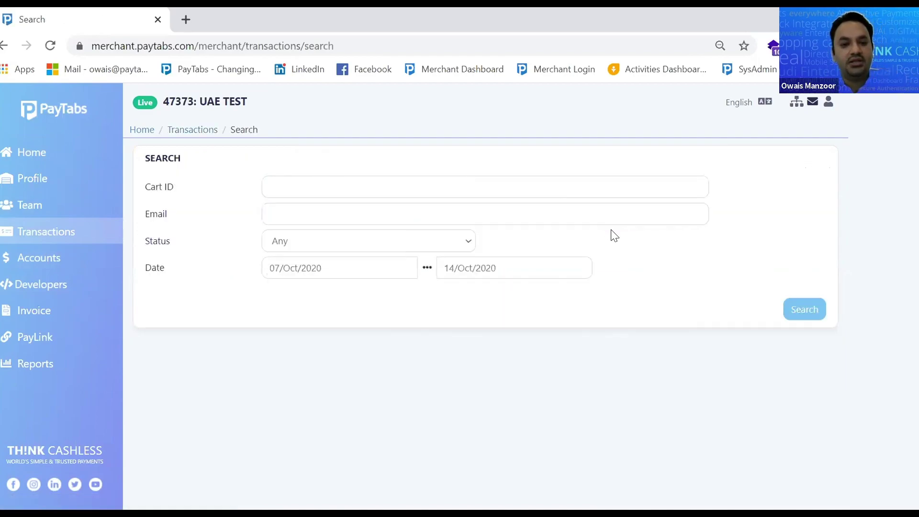
{"action": "left_click", "coordinate": [345, 246]}
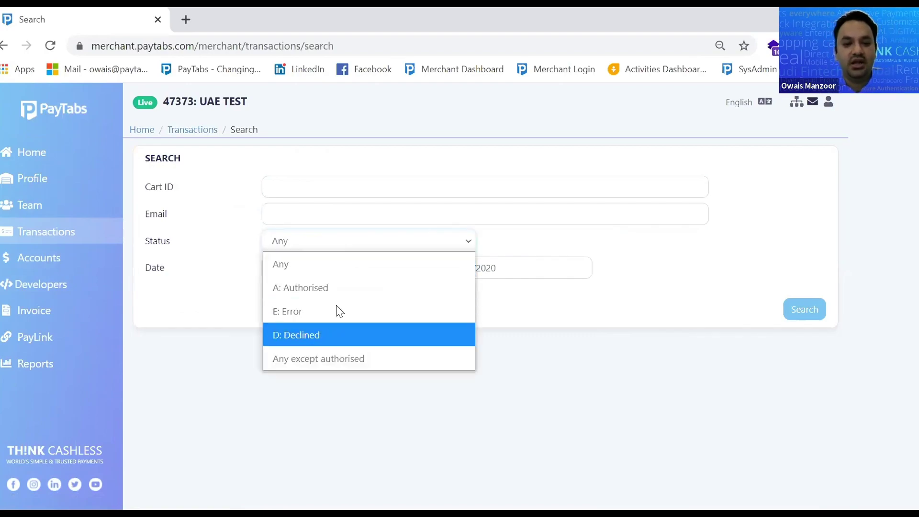
{"action": "left_click", "coordinate": [765, 271]}
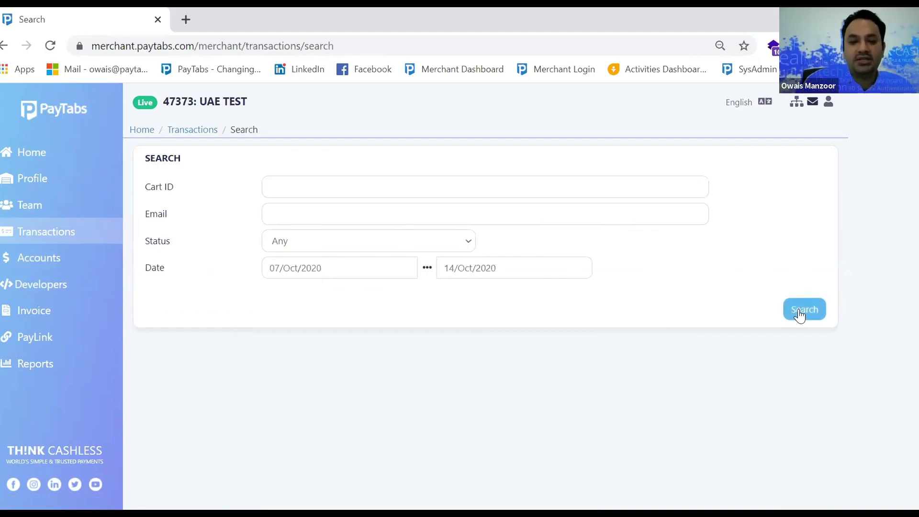
On Home, view the latest refund and today's sales, then show Recent Transactions
{"action": "left_click", "coordinate": [35, 154]}
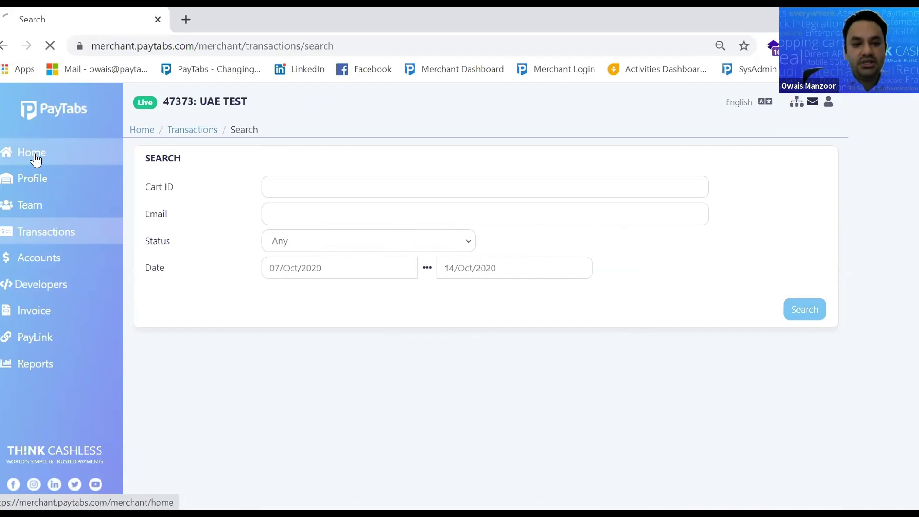
{"action": "left_click", "coordinate": [202, 371]}
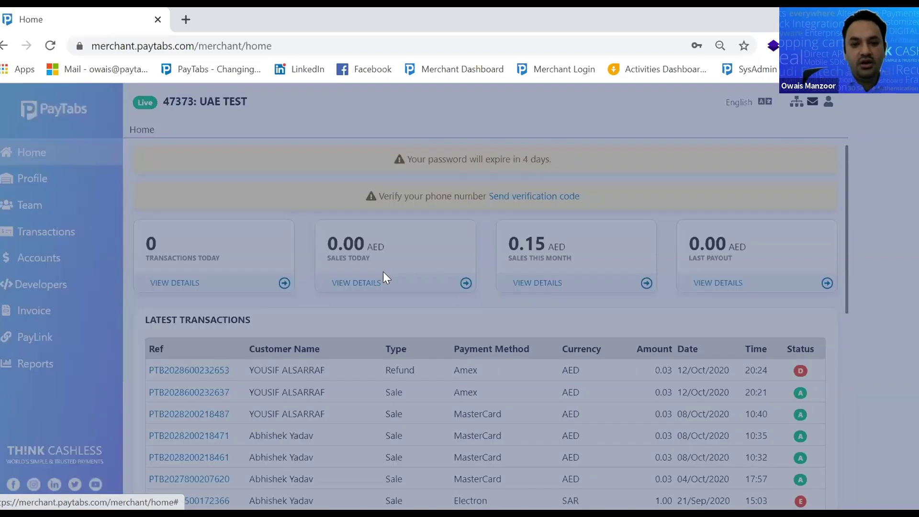
{"action": "left_click", "coordinate": [718, 120]}
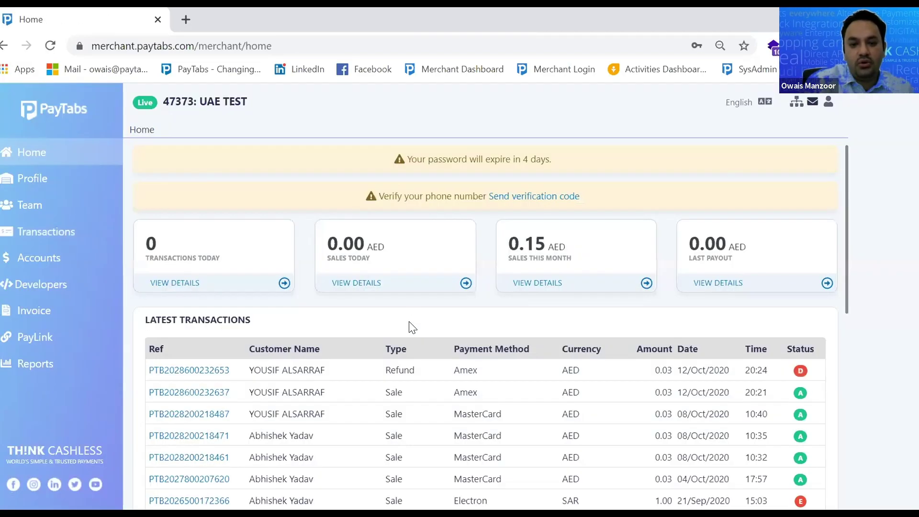
{"action": "left_click", "coordinate": [365, 286]}
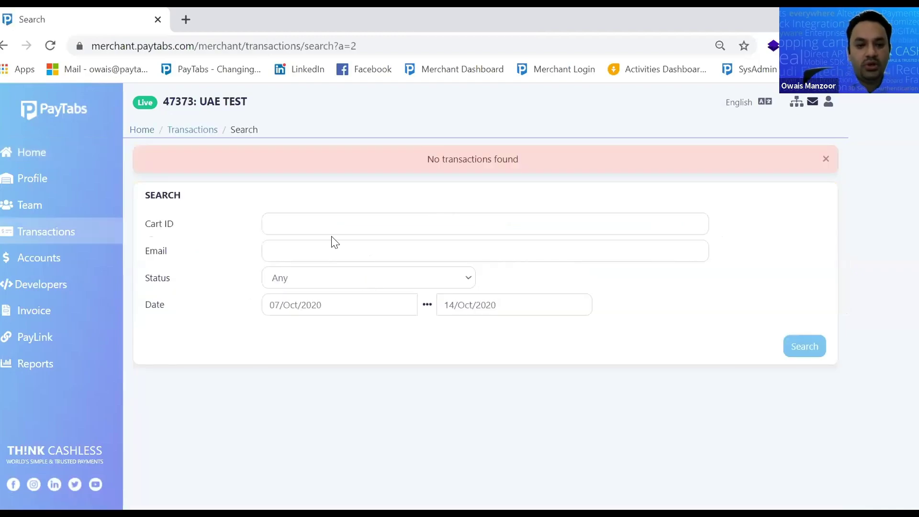
{"action": "left_click", "coordinate": [40, 153]}
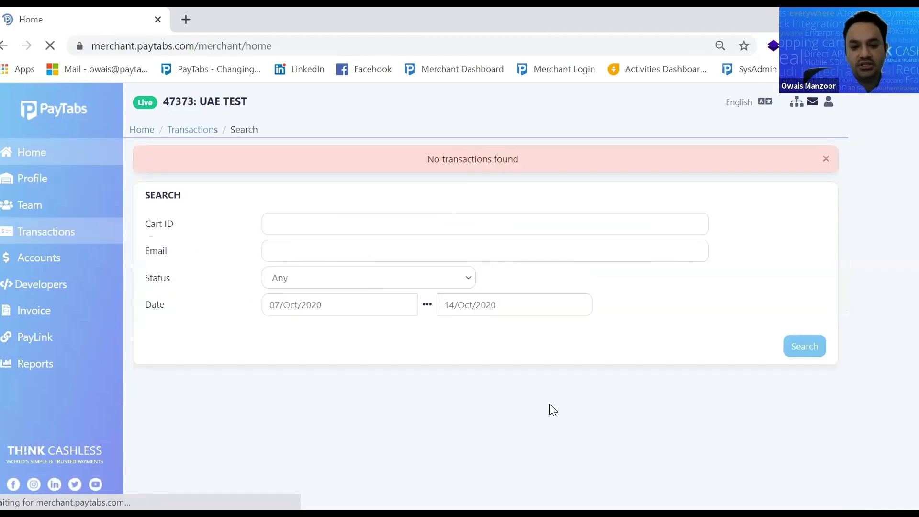
{"action": "scroll", "coordinate": [550, 410], "scroll_direction": "down", "scroll_amount": 10}
{"action": "scroll", "coordinate": [537, 431], "scroll_direction": "down", "scroll_amount": 2}
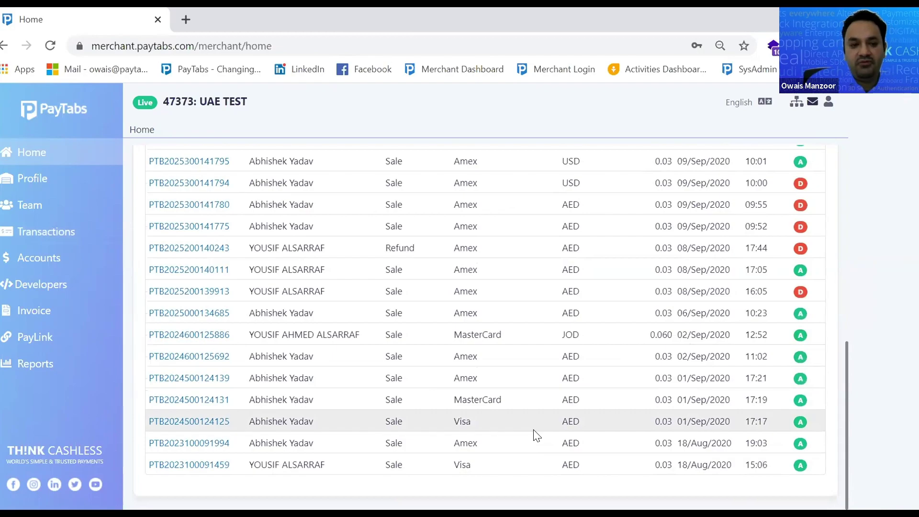
{"action": "scroll", "coordinate": [336, 359], "scroll_direction": "up", "scroll_amount": 15}
{"action": "left_click", "coordinate": [46, 232]}
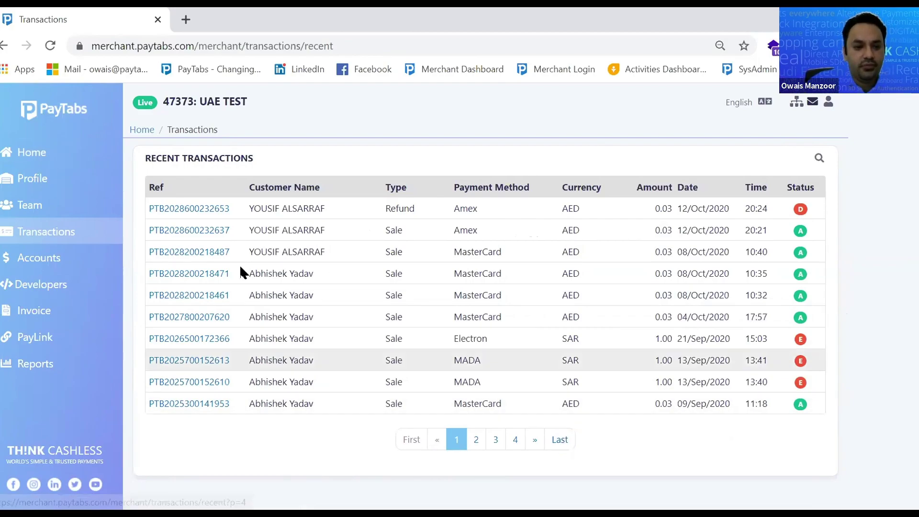
Review account 61's Bank and Last Payout values and its empty 0.00 pending entries
{"action": "left_click", "coordinate": [26, 265]}
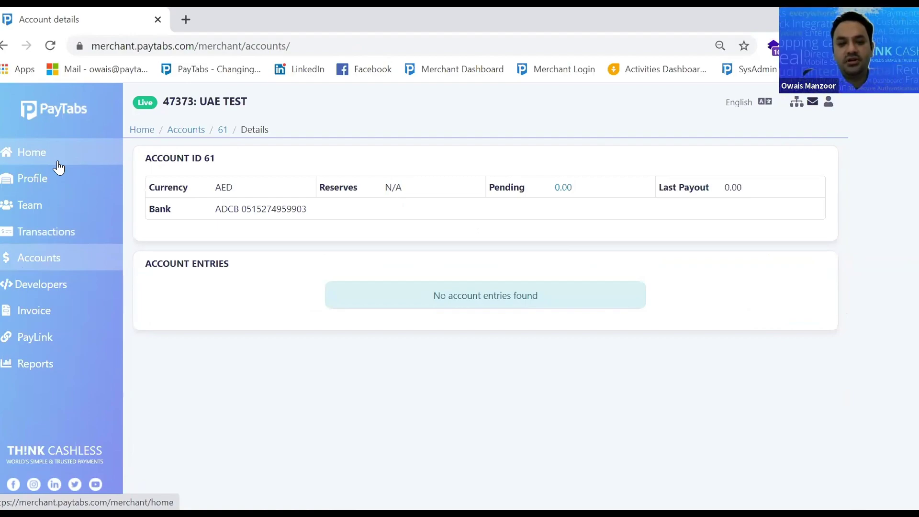
{"action": "left_click_drag", "start_coordinate": [314, 211], "coordinate": [211, 214]}
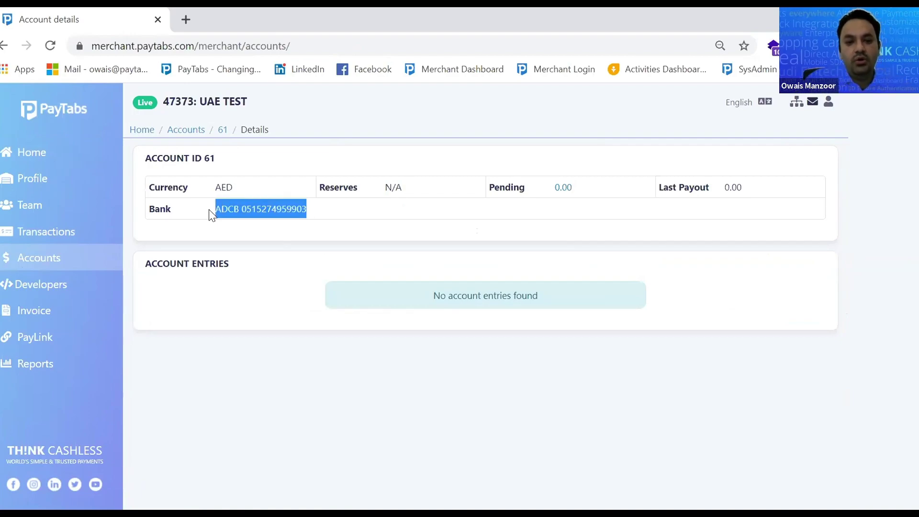
{"action": "left_click", "coordinate": [580, 192]}
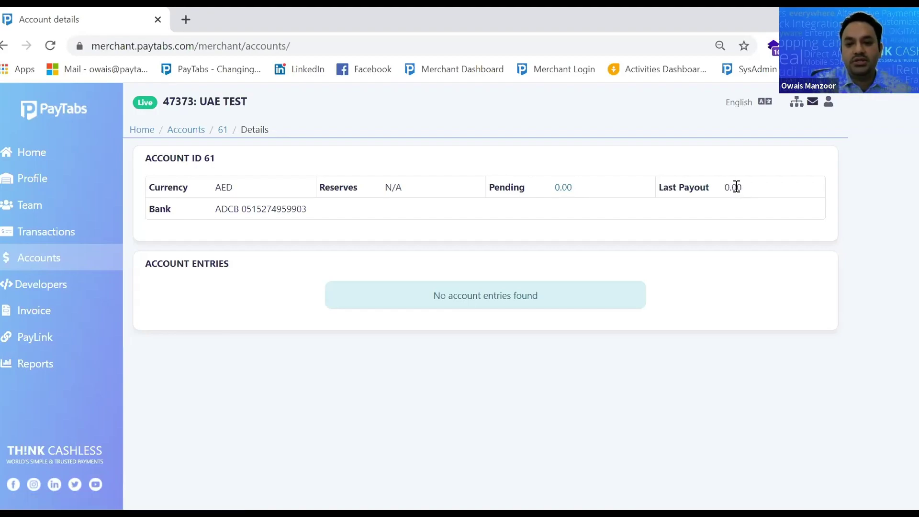
{"action": "left_click_drag", "start_coordinate": [751, 191], "coordinate": [724, 194]}
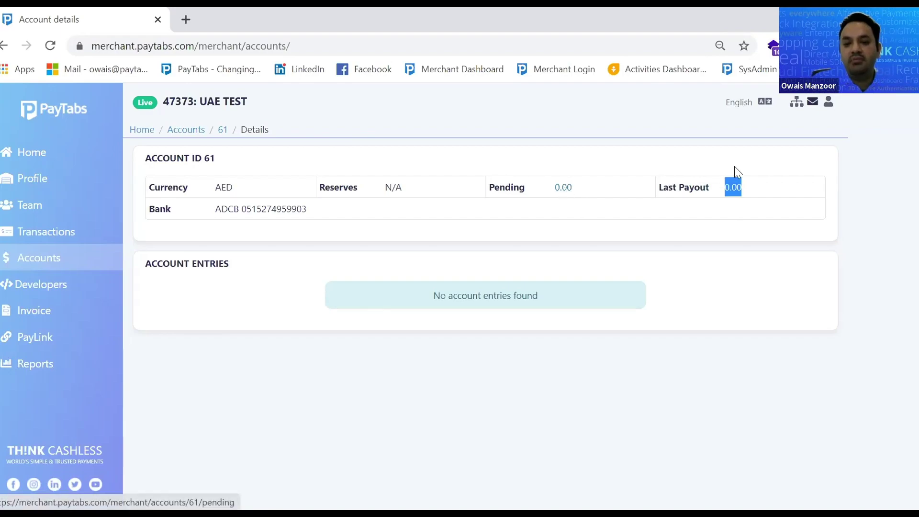
{"action": "left_click", "coordinate": [733, 187]}
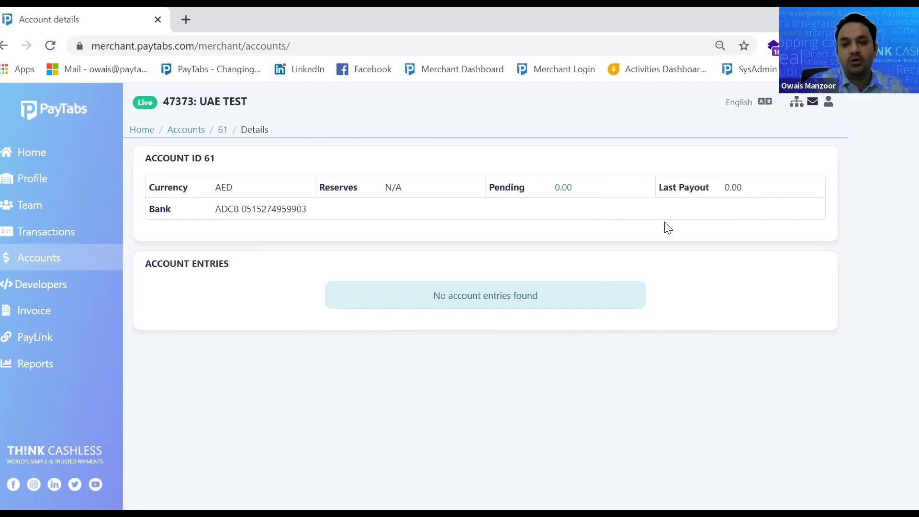
{"action": "left_click", "coordinate": [563, 189]}
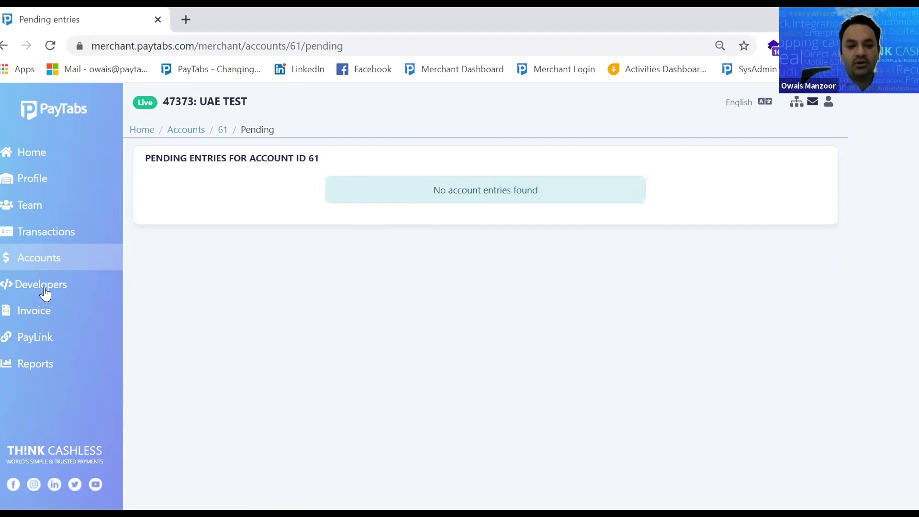
{"action": "left_click", "coordinate": [35, 260]}
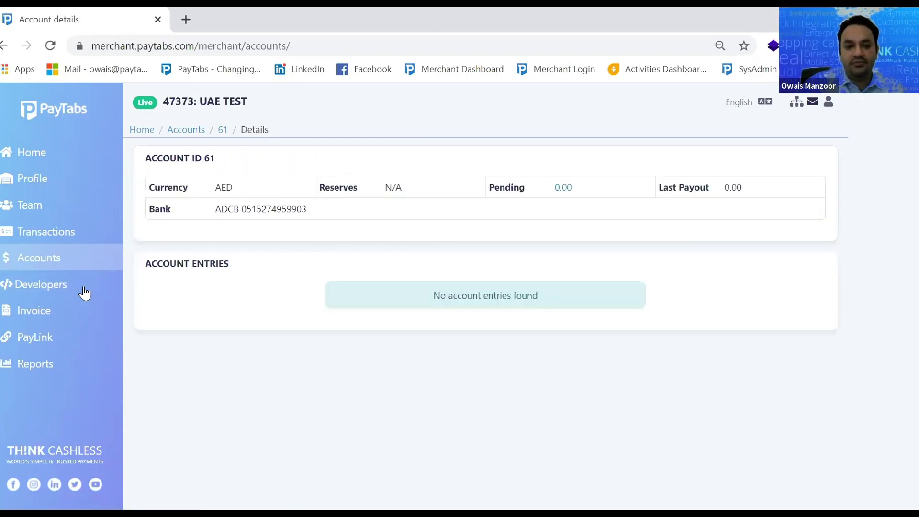
{"action": "left_click", "coordinate": [49, 284]}
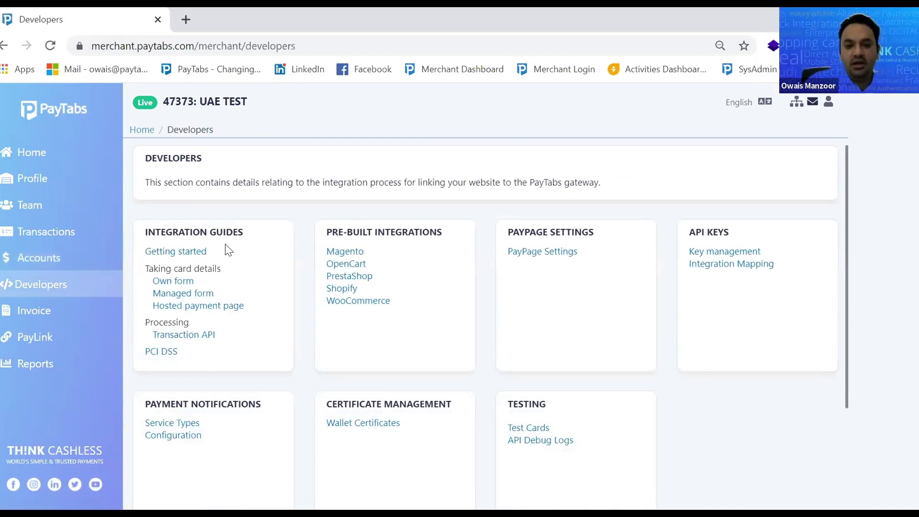
Skim the Transaction API guide, then upload boracay (1).jpg as the PayPage logo
{"action": "left_click", "coordinate": [187, 340]}
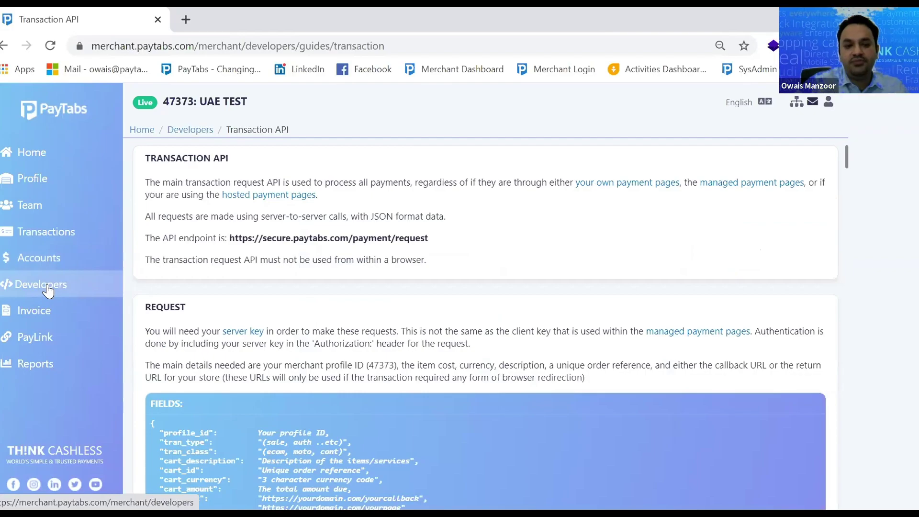
{"action": "left_click", "coordinate": [42, 284]}
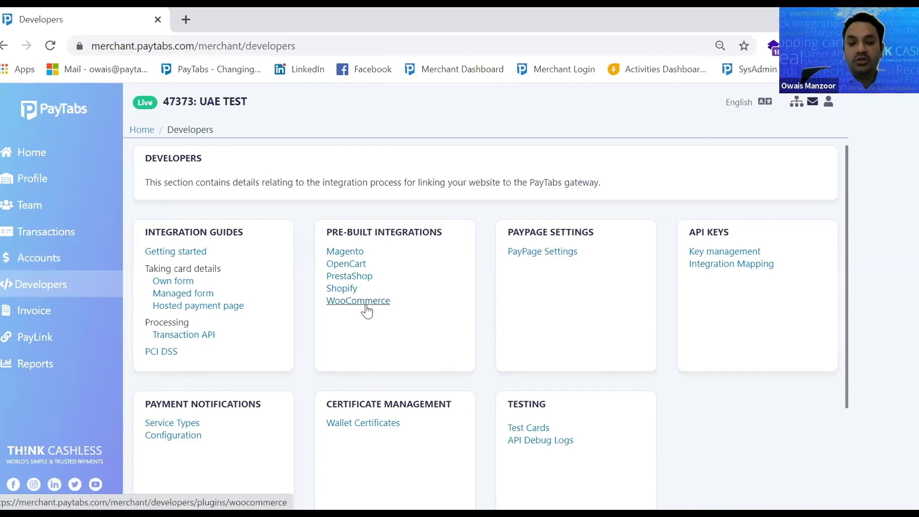
{"action": "left_click", "coordinate": [546, 257]}
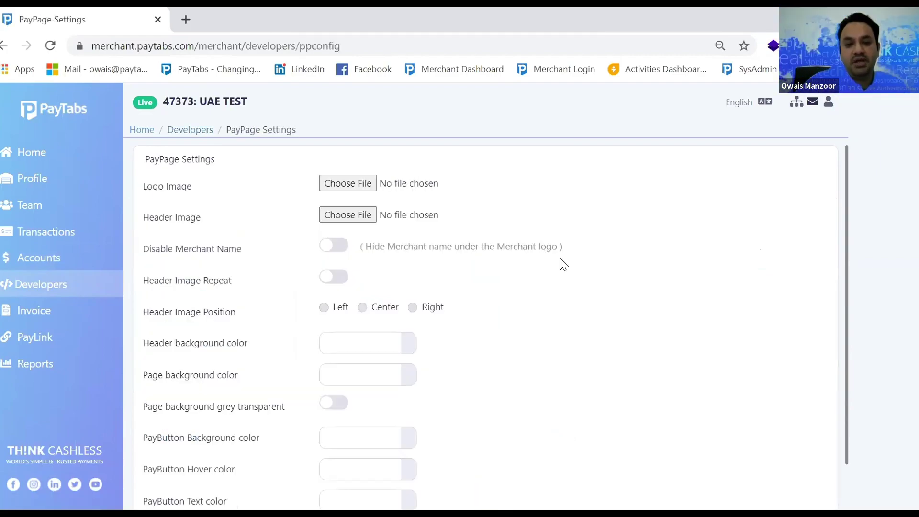
{"action": "scroll", "coordinate": [579, 268], "scroll_direction": "down", "scroll_amount": 1}
{"action": "scroll", "coordinate": [576, 269], "scroll_direction": "up", "scroll_amount": 2}
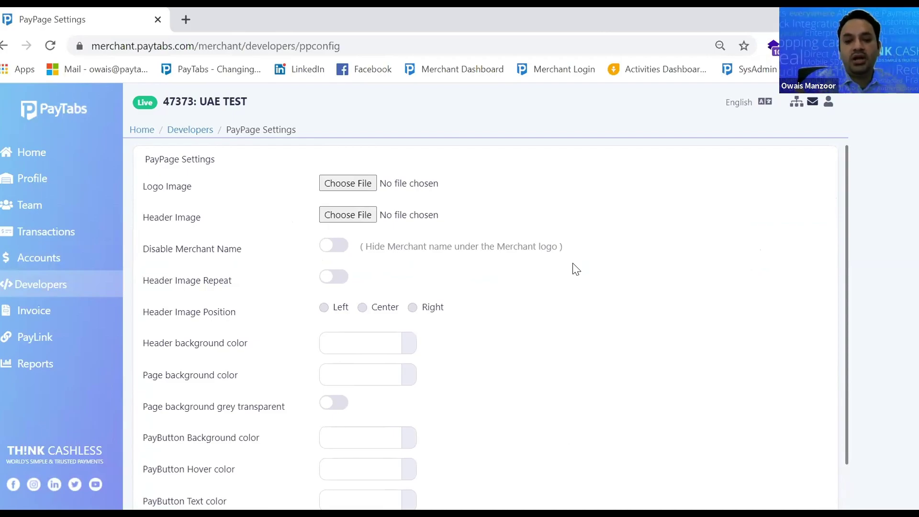
{"action": "left_click", "coordinate": [362, 188]}
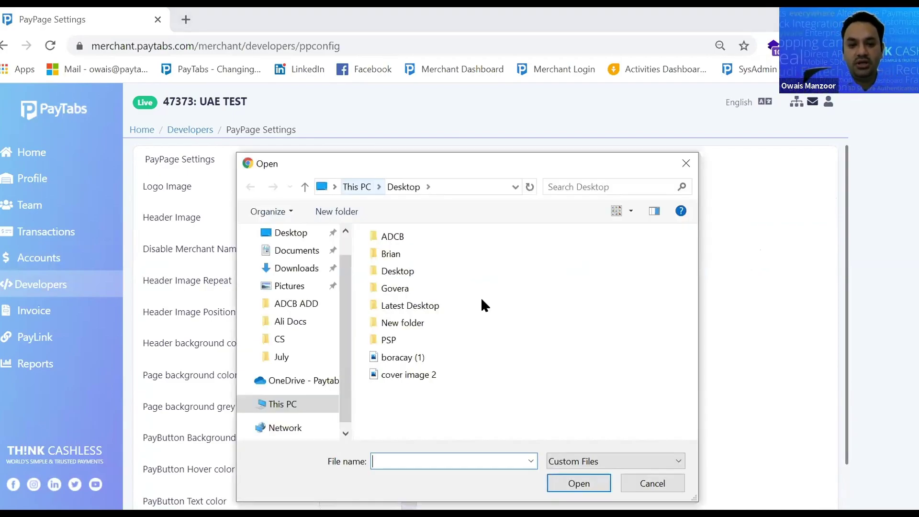
{"action": "left_click", "coordinate": [421, 360]}
{"action": "key", "text": "Return"}
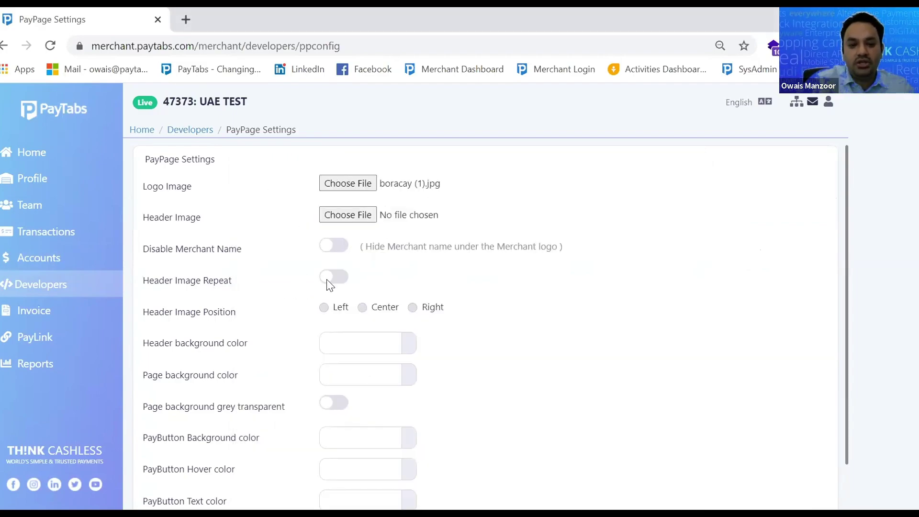
Set header #DC3939, pay-button hover #805757 and button text #FE2121, then preview the PayPage
{"action": "left_click", "coordinate": [374, 341]}
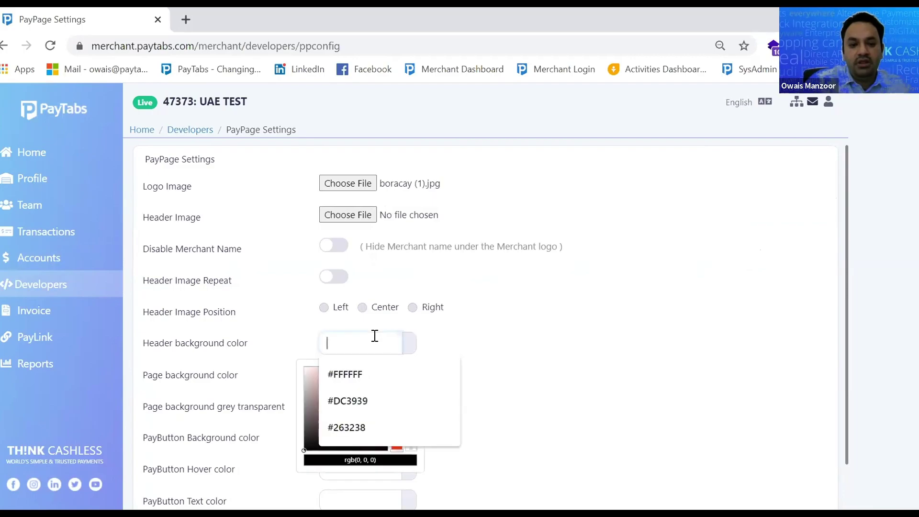
{"action": "left_click", "coordinate": [343, 400]}
{"action": "left_click", "coordinate": [623, 378]}
{"action": "scroll", "coordinate": [544, 407], "scroll_direction": "down", "scroll_amount": 2}
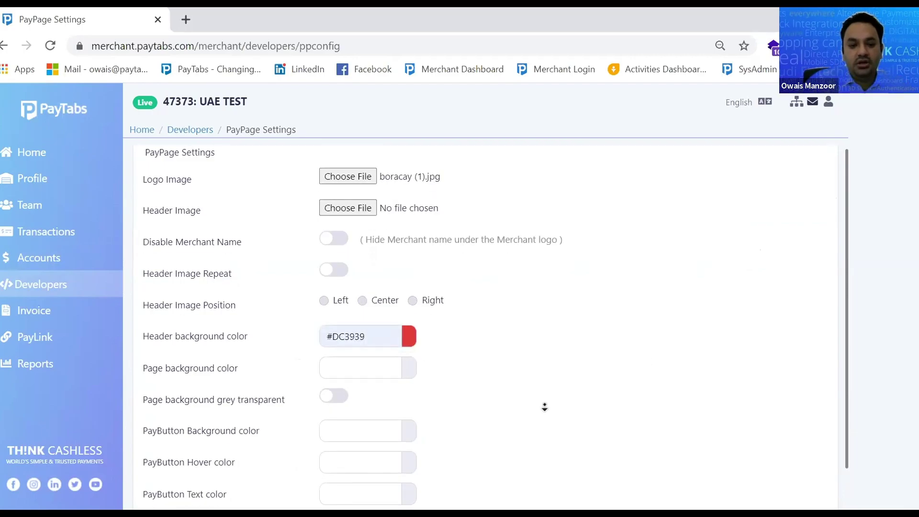
{"action": "left_click", "coordinate": [352, 415]}
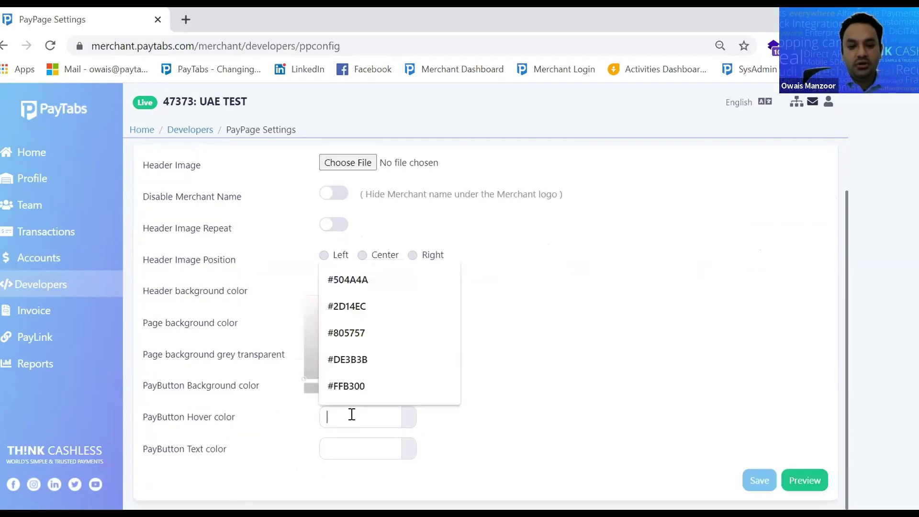
{"action": "left_click", "coordinate": [372, 330]}
{"action": "left_click", "coordinate": [340, 449]}
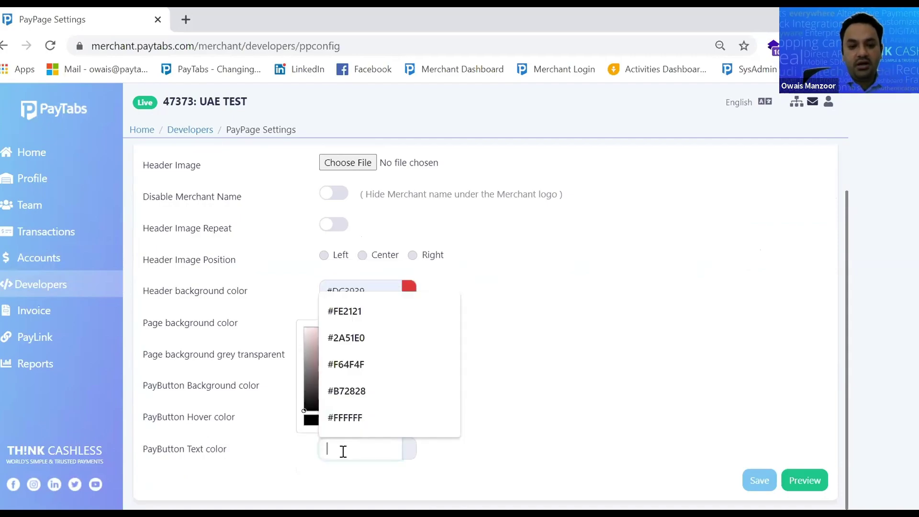
{"action": "left_click", "coordinate": [369, 310]}
{"action": "left_click", "coordinate": [804, 481]}
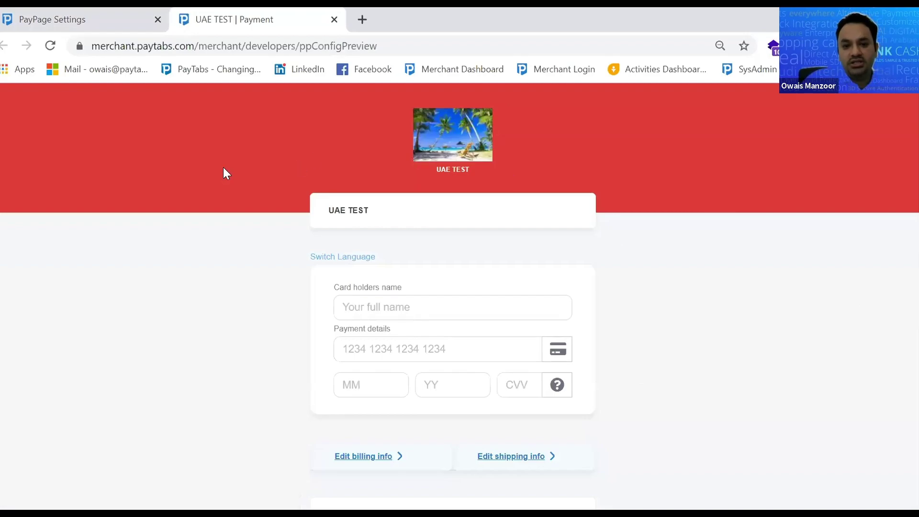
Change the PayPage page background to red #D72020 and preview the red payment page
{"action": "scroll", "coordinate": [790, 435], "scroll_direction": "down", "scroll_amount": 7}
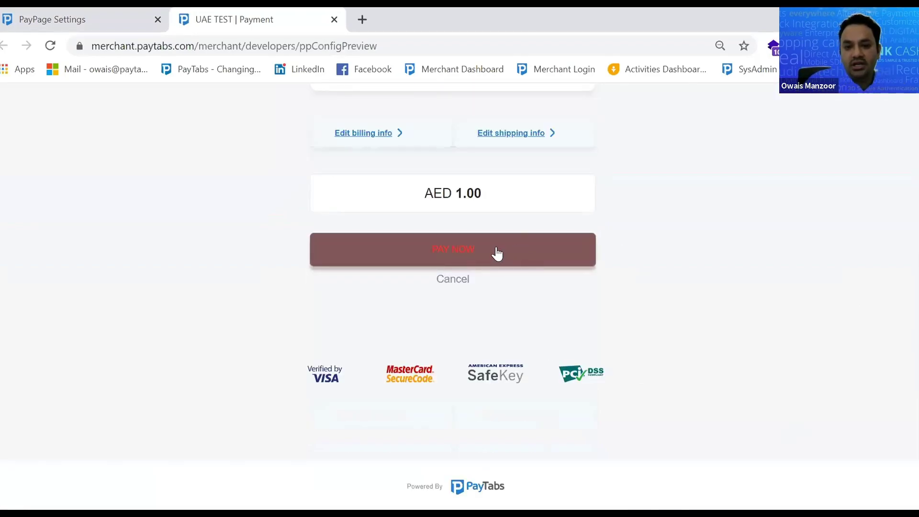
{"action": "scroll", "coordinate": [788, 307], "scroll_direction": "up", "scroll_amount": 6}
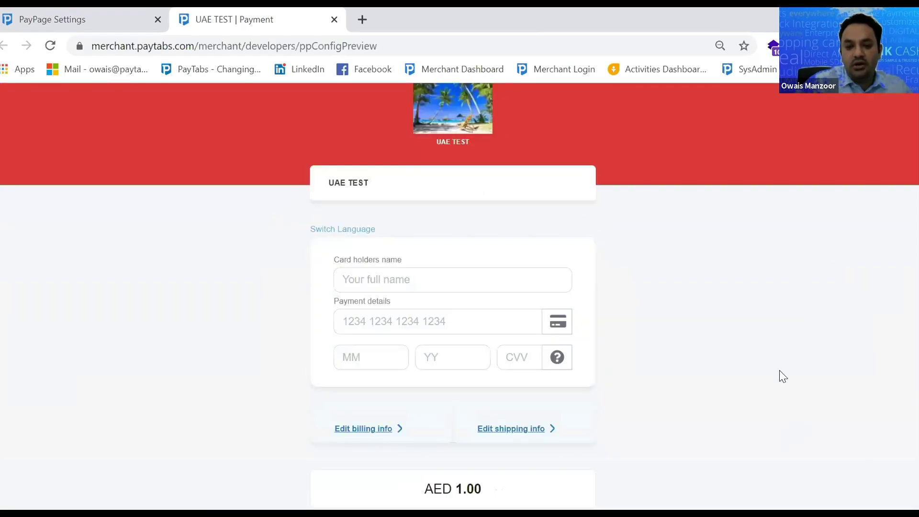
{"action": "left_click", "coordinate": [95, 17]}
{"action": "left_click", "coordinate": [341, 326]}
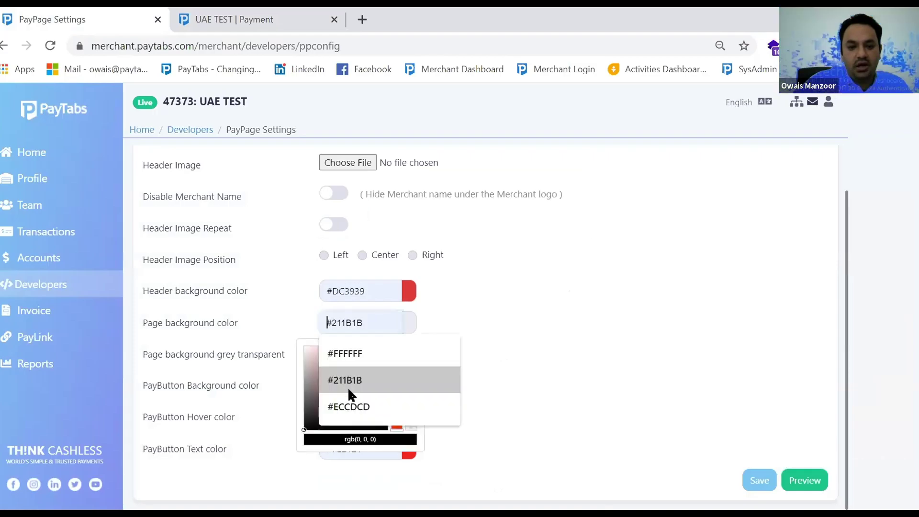
{"action": "left_click_drag", "start_coordinate": [304, 372], "coordinate": [375, 359]}
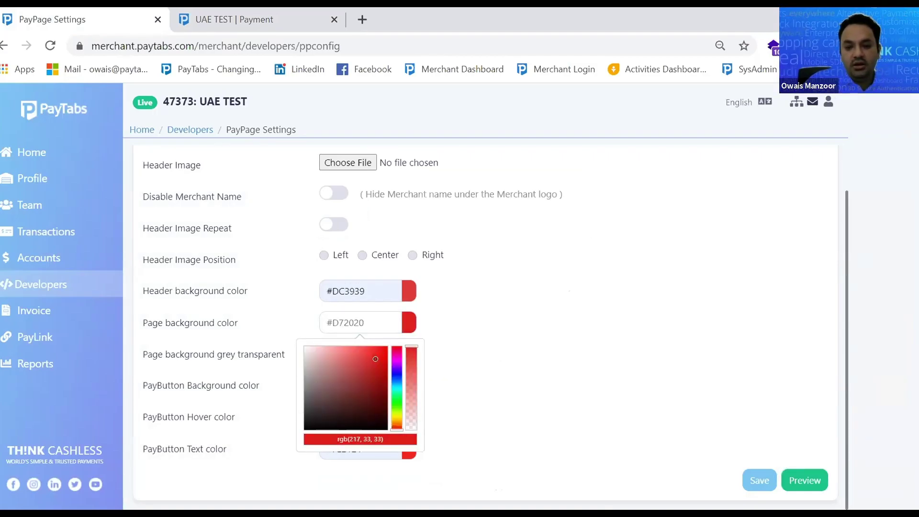
{"action": "left_click", "coordinate": [805, 481]}
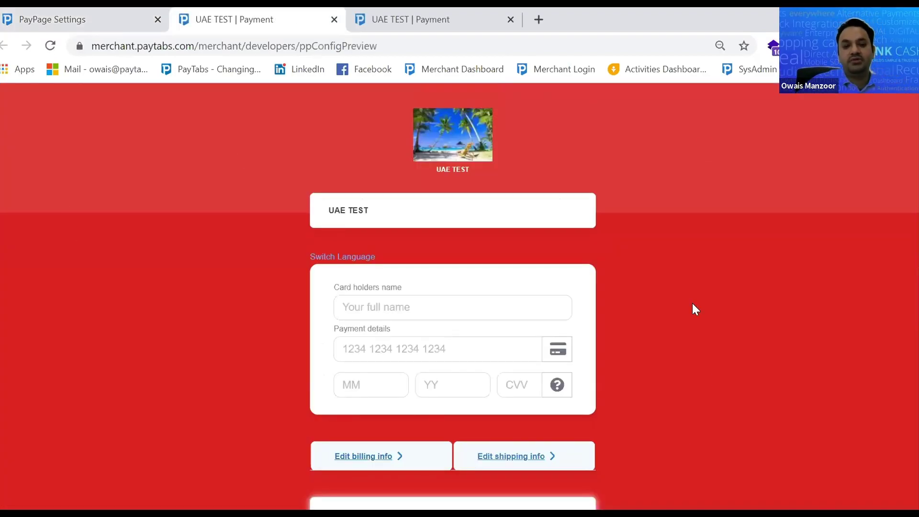
{"action": "scroll", "coordinate": [695, 304], "scroll_direction": "down", "scroll_amount": 6}
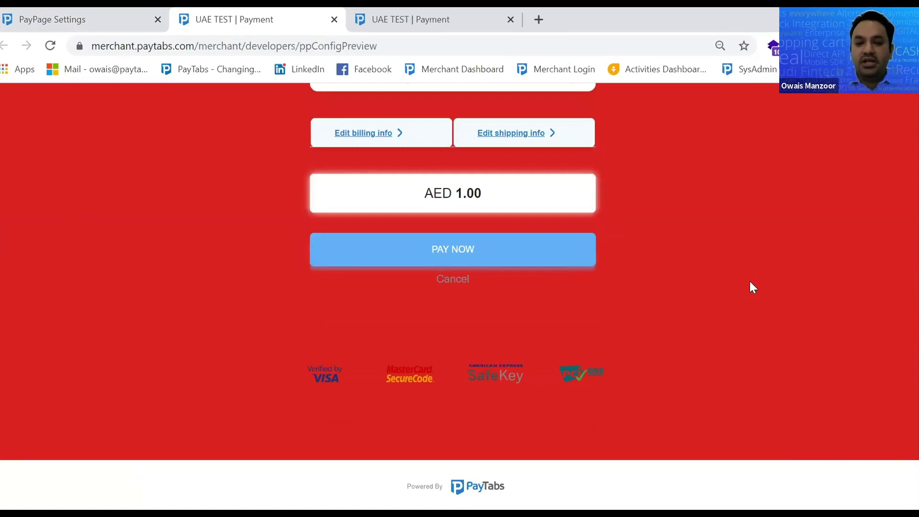
{"action": "scroll", "coordinate": [733, 278], "scroll_direction": "up", "scroll_amount": 10}
{"action": "left_click", "coordinate": [132, 11]}
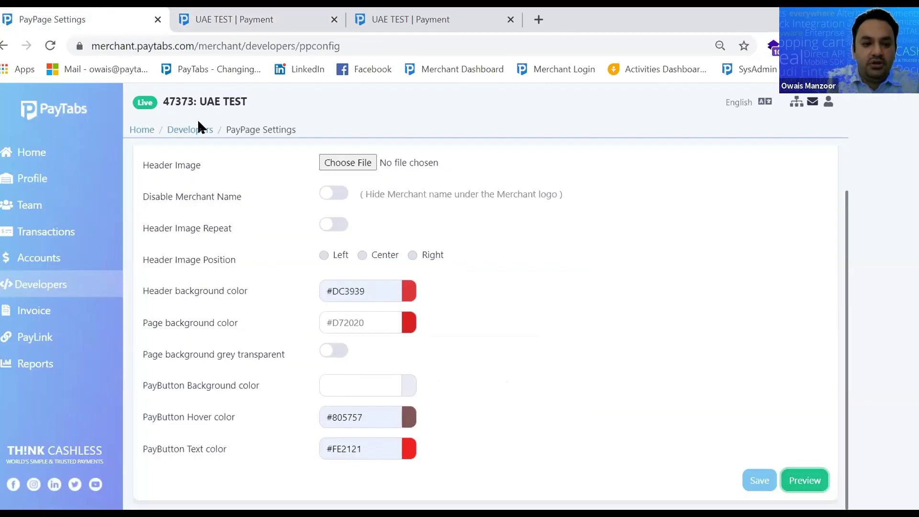
Glance at the bulk invoice upload form, then return to Invoices and start a new invoice
{"action": "left_click", "coordinate": [57, 311]}
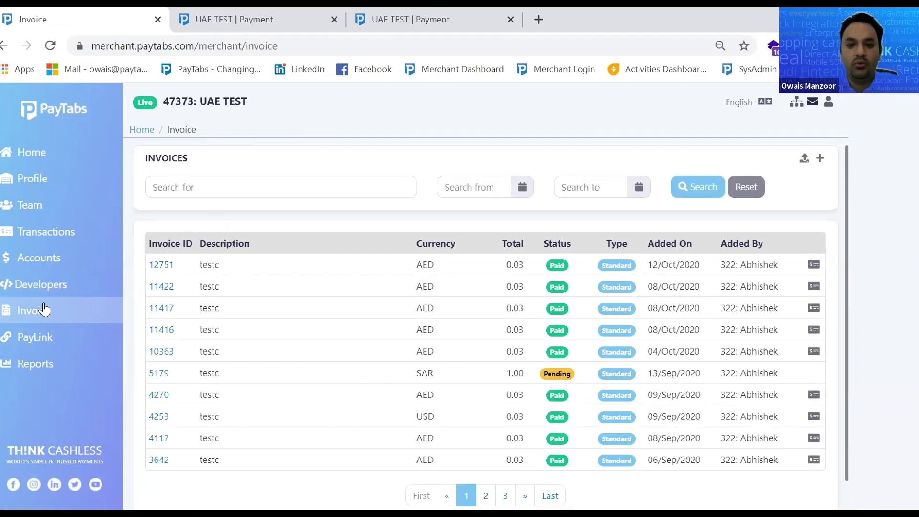
{"action": "left_click", "coordinate": [806, 165]}
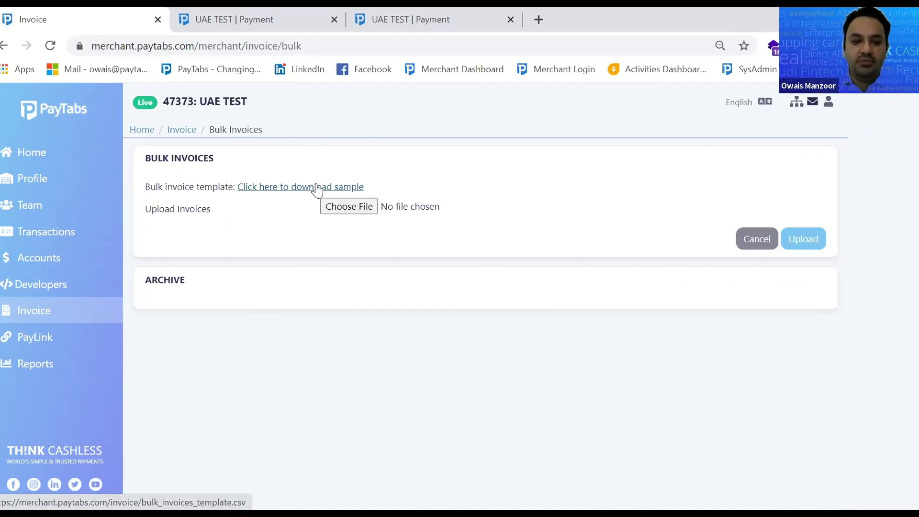
{"action": "left_click", "coordinate": [27, 317]}
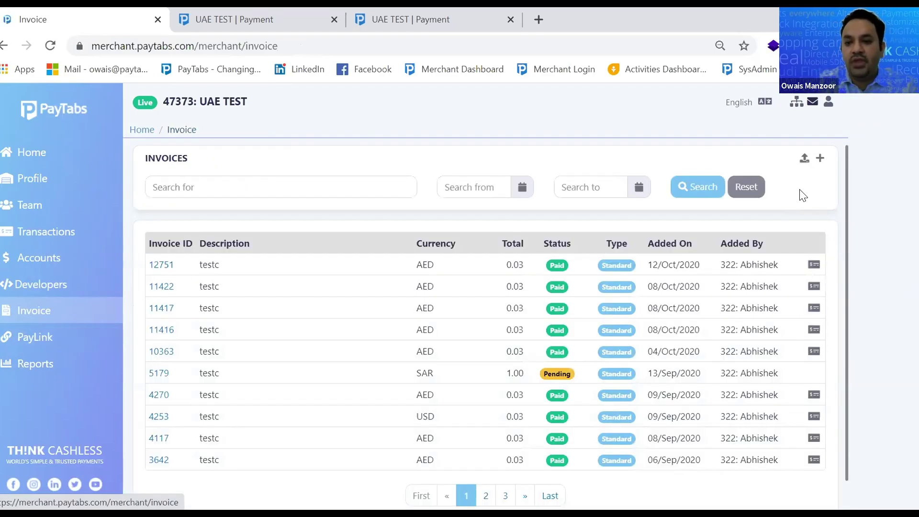
{"action": "left_click", "coordinate": [820, 159]}
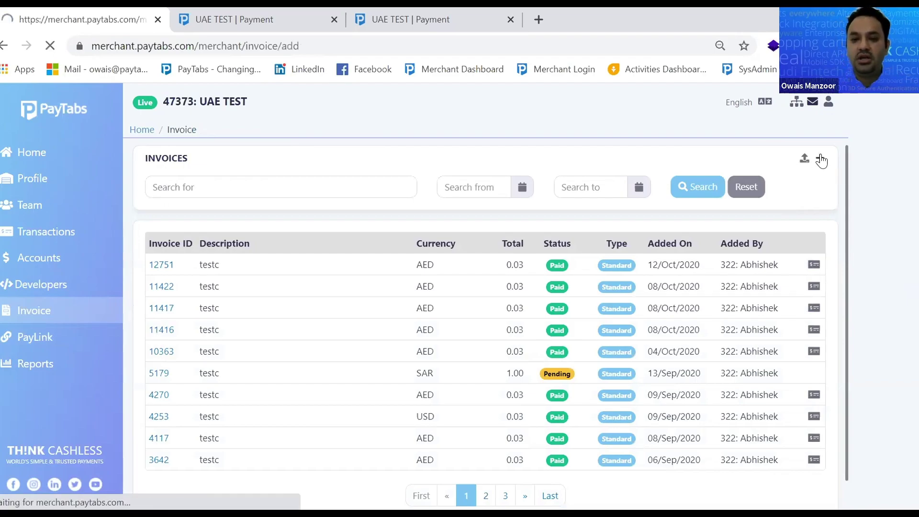
Set the new invoice's type to Standard
{"action": "left_click", "coordinate": [322, 257]}
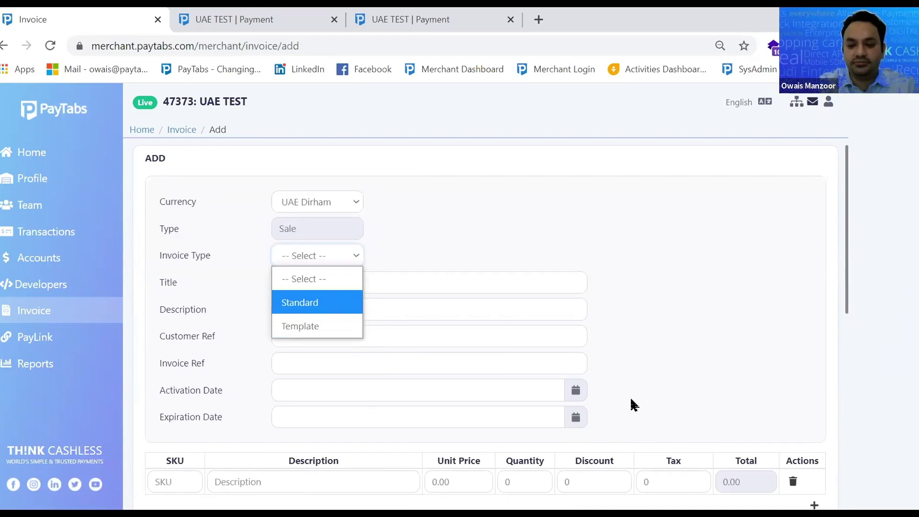
{"action": "left_click", "coordinate": [538, 358]}
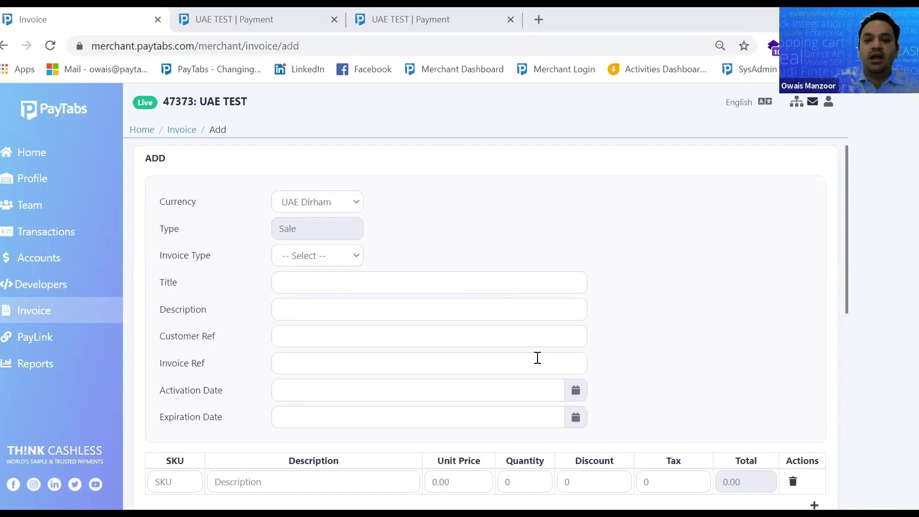
{"action": "left_click", "coordinate": [355, 261]}
{"action": "left_click", "coordinate": [324, 301]}
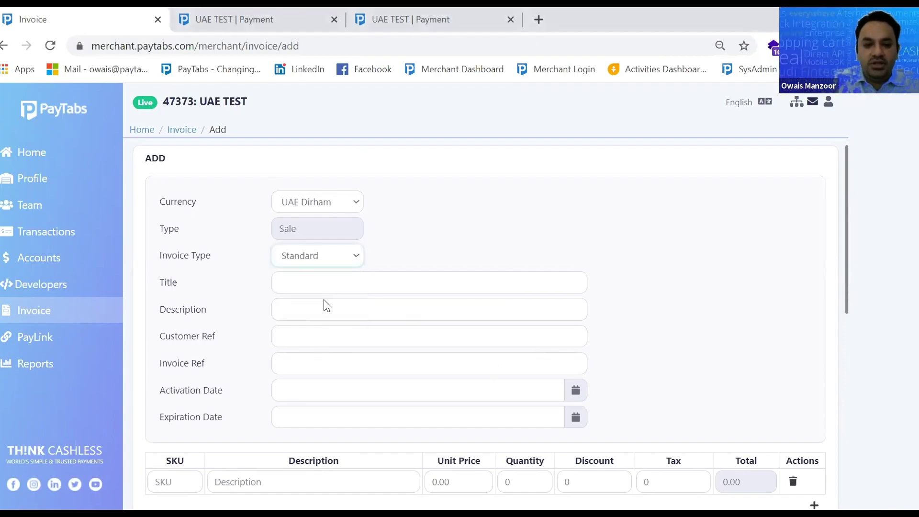
Title the invoice 'IPhone Payment' and fill in the description, customer reference 1 and invoice reference
{"action": "left_click", "coordinate": [333, 287]}
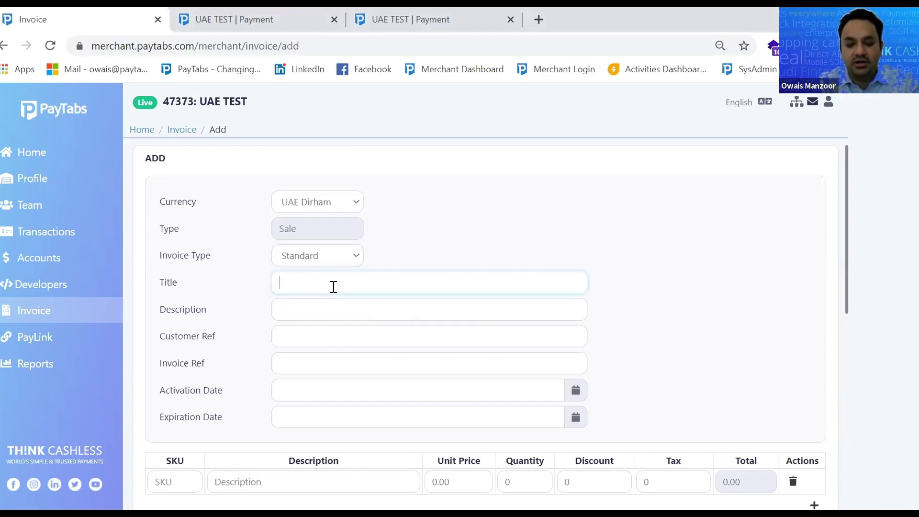
{"action": "type", "text": "Owa"}
{"action": "key", "text": "BackSpace"}
{"action": "key", "text": "BackSpace"}
{"action": "key", "text": "BackSpace"}
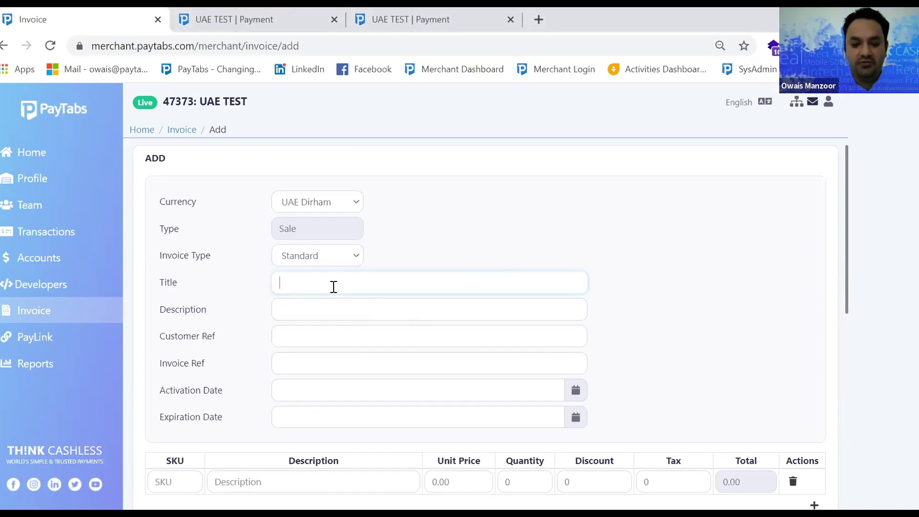
{"action": "type", "text": "IPhone Payment"}
{"action": "left_click", "coordinate": [337, 304]}
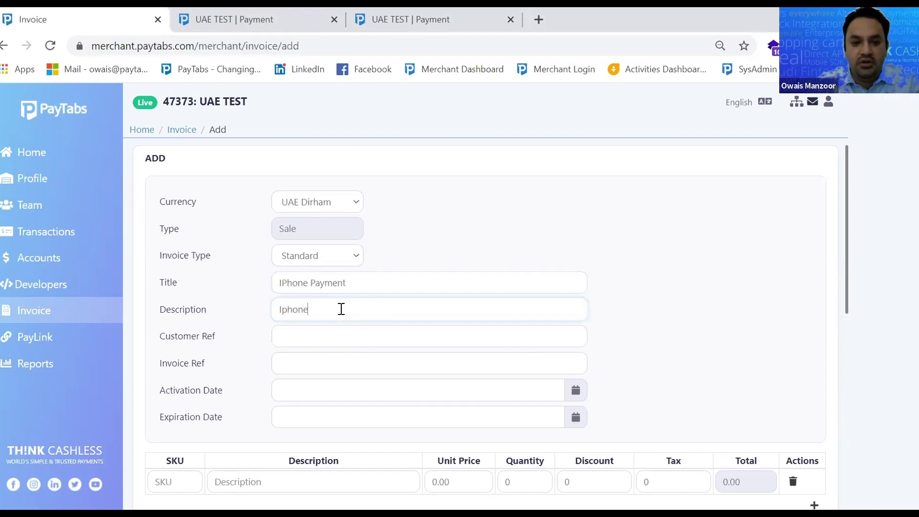
{"action": "key", "text": "Tab"}
{"action": "type", "text": "1"}
{"action": "left_click", "coordinate": [305, 363]}
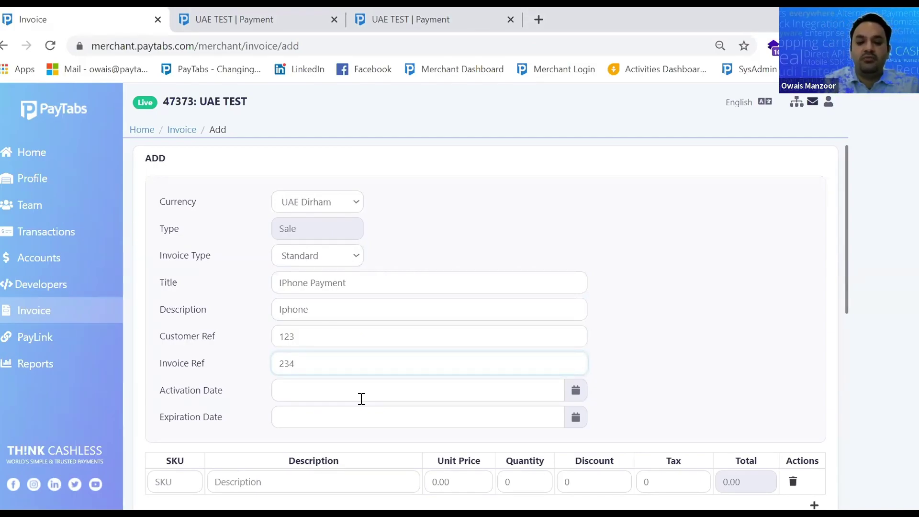
{"action": "left_click", "coordinate": [808, 423]}
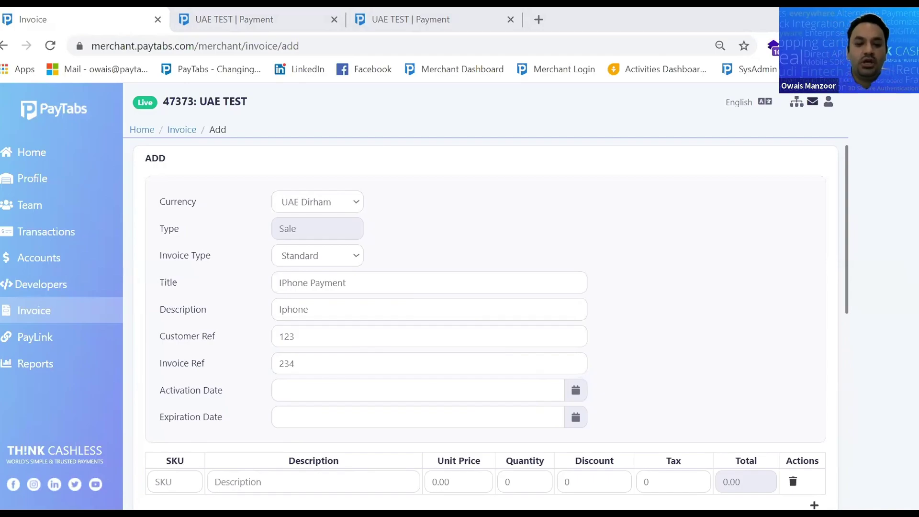
Set the invoice activation date to 14 October 2020 and expiration to 15 October 2020
{"action": "left_click", "coordinate": [576, 390]}
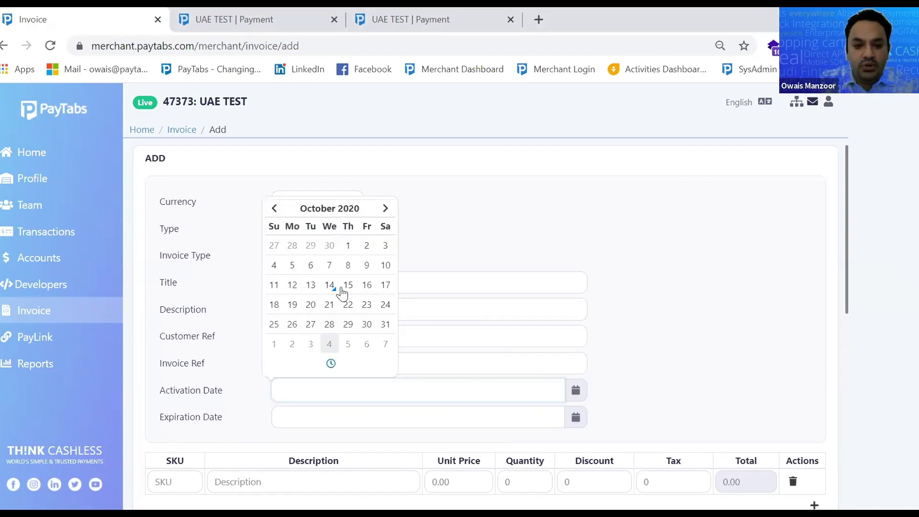
{"action": "left_click", "coordinate": [336, 286]}
{"action": "left_click", "coordinate": [548, 425]}
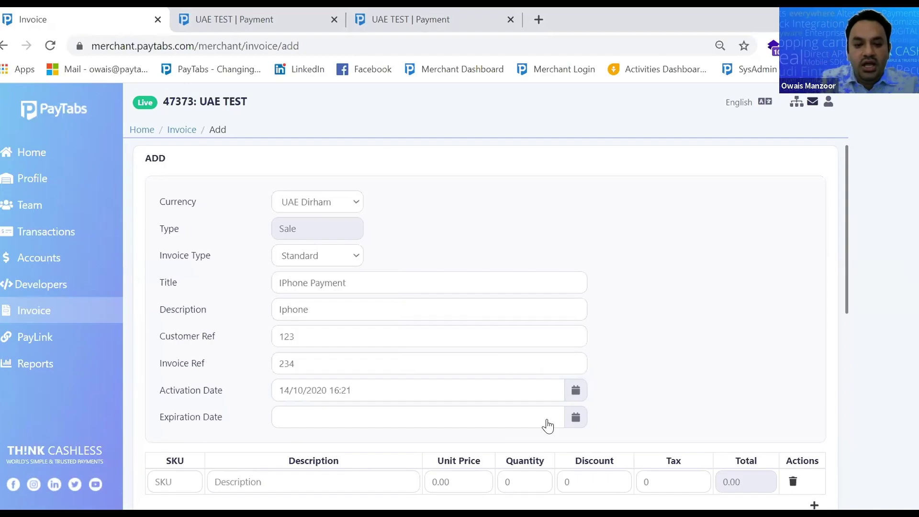
{"action": "left_click", "coordinate": [349, 312]}
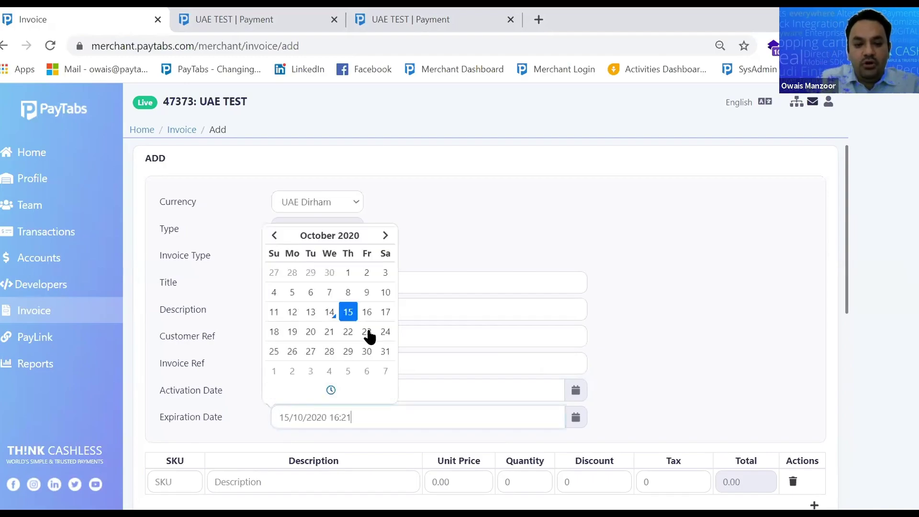
{"action": "left_click", "coordinate": [631, 326]}
Add a line item with SKU 1, description IPhone, unit price 10 and quantity 1
{"action": "left_click", "coordinate": [187, 484]}
{"action": "type", "text": "1"}
{"action": "left_click", "coordinate": [272, 482]}
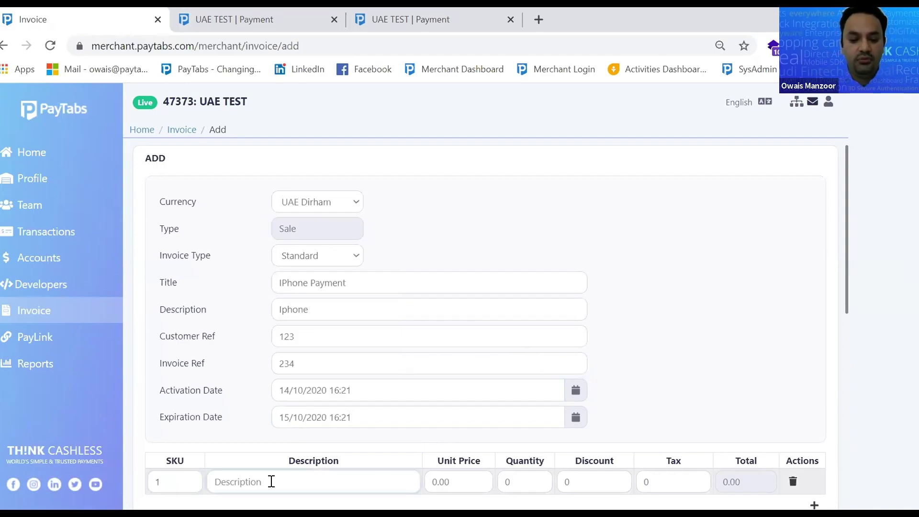
{"action": "type", "text": "IOhone"}
{"action": "key", "text": "BackSpace"}
{"action": "key", "text": "BackSpace"}
{"action": "key", "text": "BackSpace"}
{"action": "key", "text": "BackSpace"}
{"action": "key", "text": "BackSpace"}
{"action": "type", "text": "Pone"}
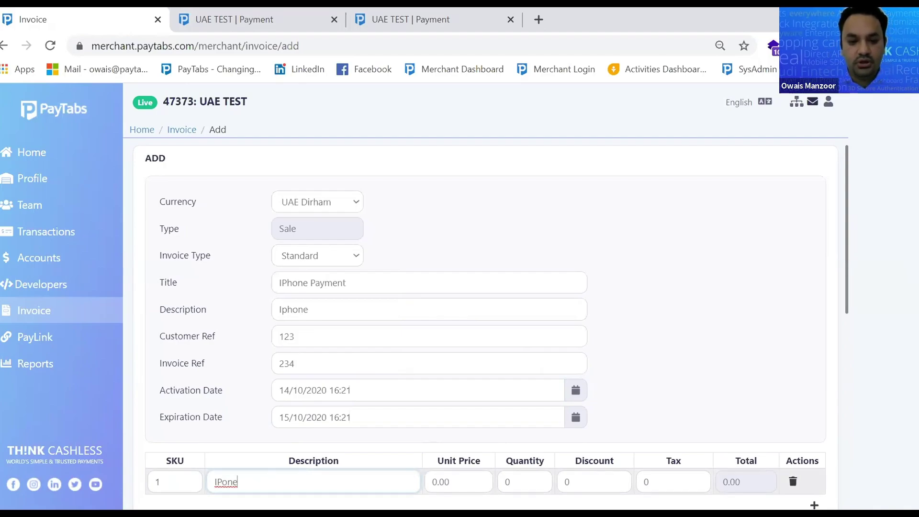
{"action": "left_click", "coordinate": [221, 481]}
{"action": "type", "text": "h"}
{"action": "left_click", "coordinate": [459, 480]}
{"action": "type", "text": "10"}
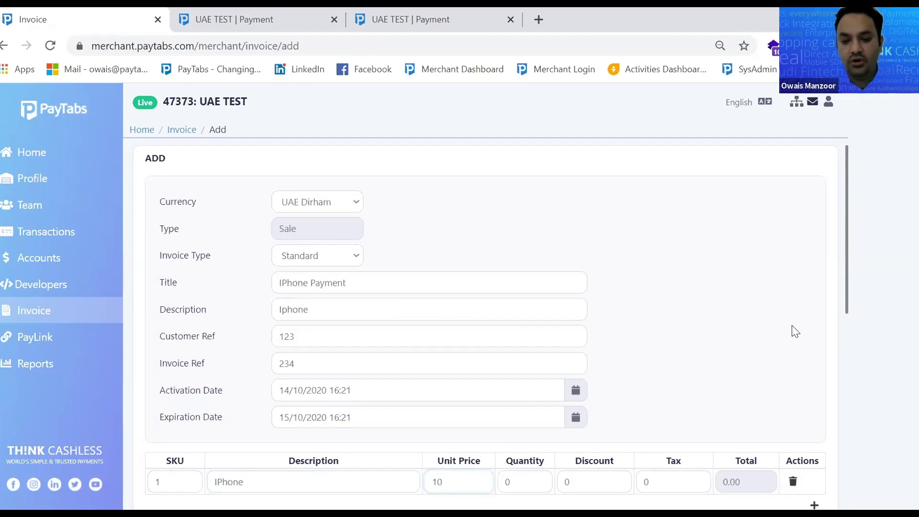
{"action": "left_click", "coordinate": [526, 479]}
{"action": "type", "text": "1"}
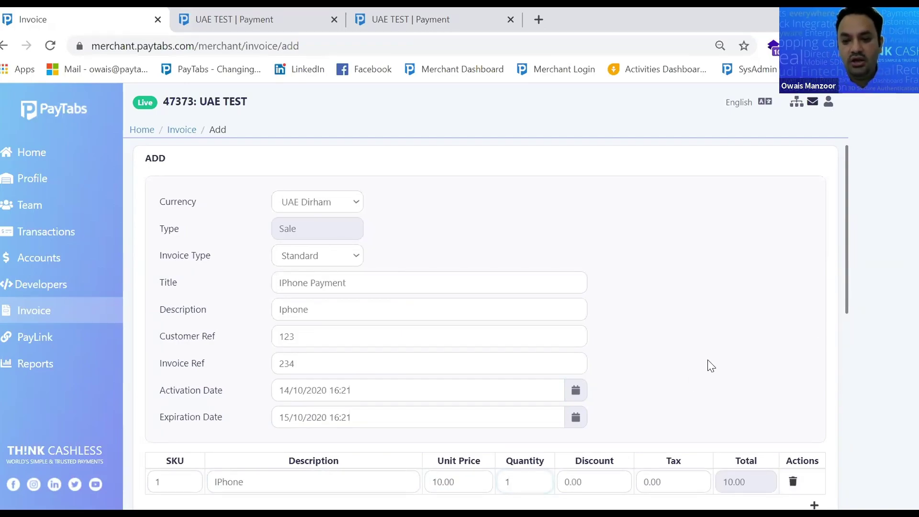
{"action": "scroll", "coordinate": [711, 366], "scroll_direction": "down", "scroll_amount": 3}
Apply 5% tax to the IPhone item so the grand total becomes 10.50
{"action": "left_click", "coordinate": [640, 331]}
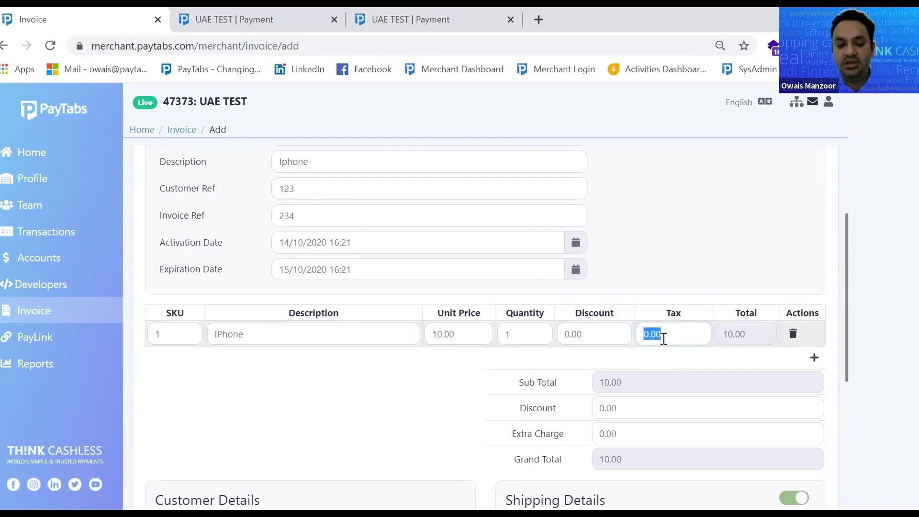
{"action": "type", "text": "5%"}
{"action": "left_click", "coordinate": [725, 270]}
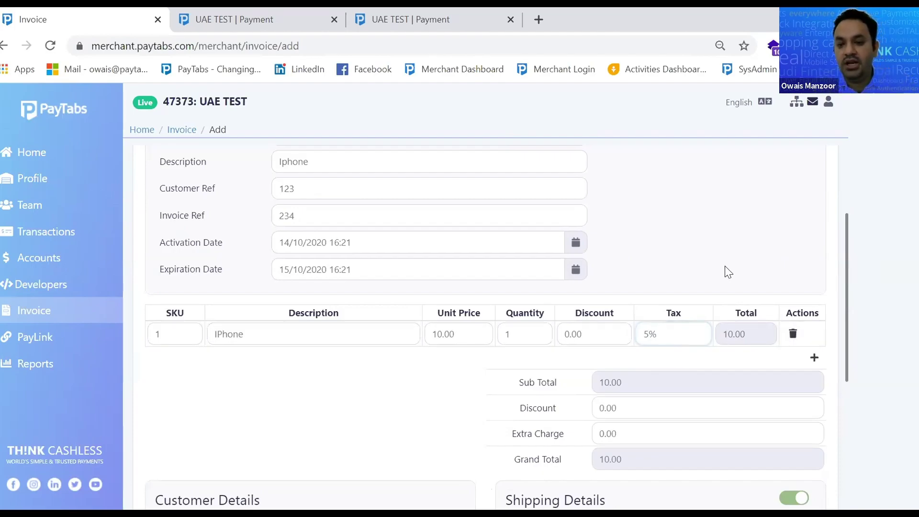
{"action": "left_click_drag", "start_coordinate": [666, 333], "coordinate": [623, 331]}
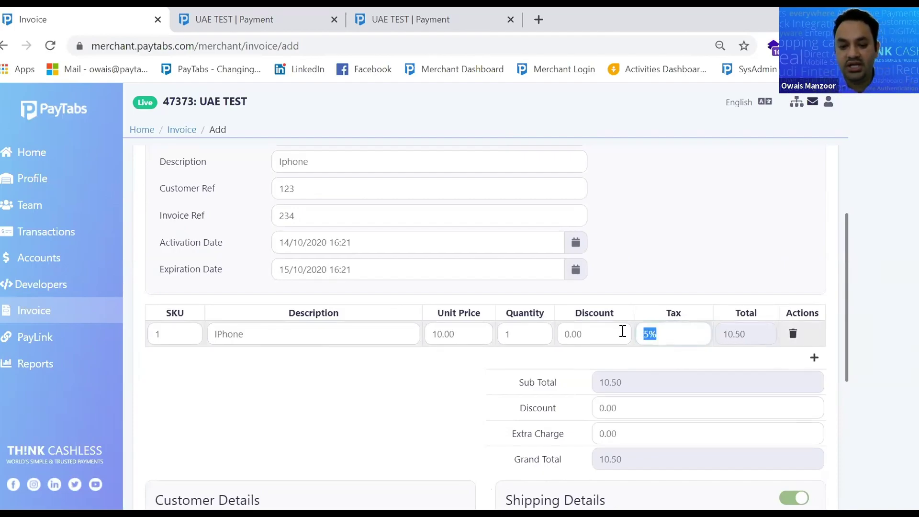
{"action": "type", "text": "5"}
{"action": "left_click", "coordinate": [705, 216]}
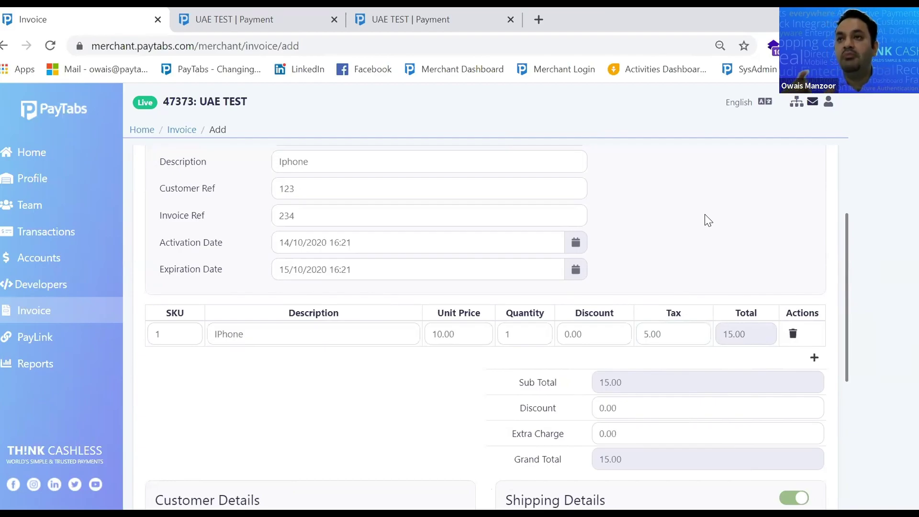
{"action": "left_click_drag", "start_coordinate": [664, 334], "coordinate": [630, 332]}
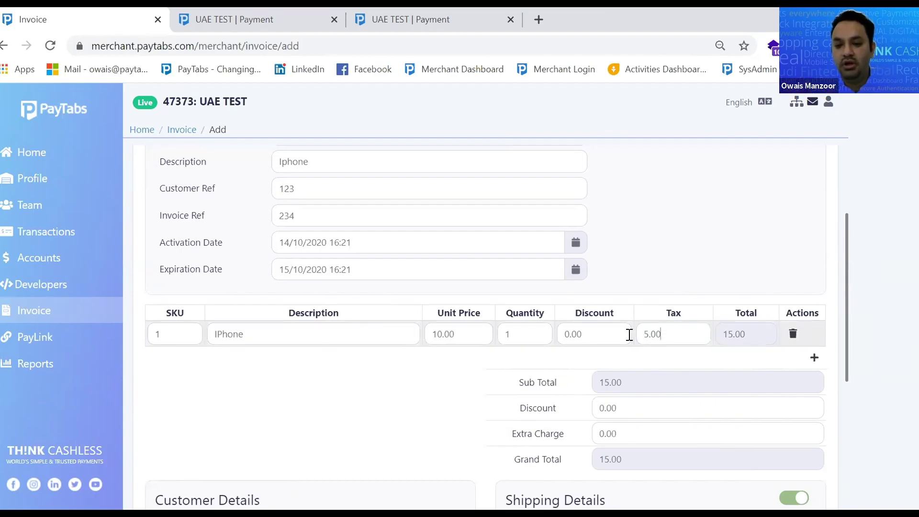
{"action": "key", "text": "BackSpace"}
{"action": "type", "text": "%"}
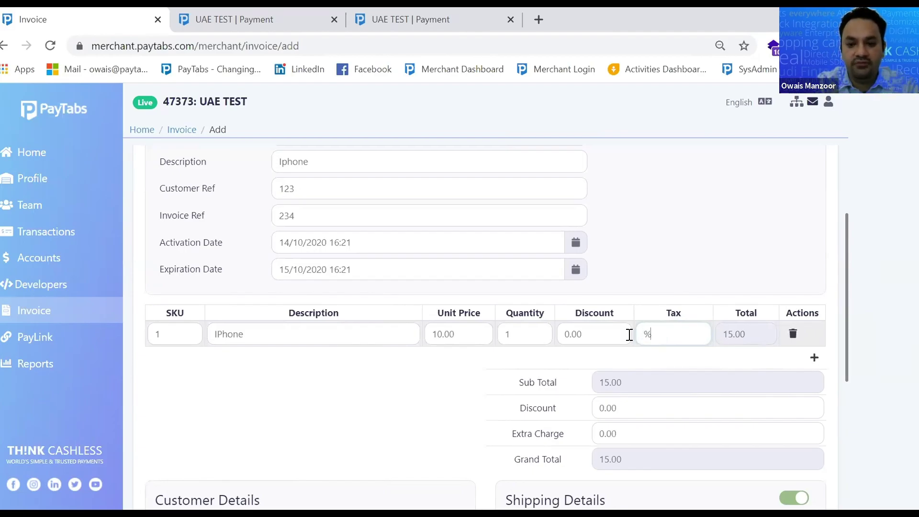
{"action": "key", "text": "BackSpace"}
{"action": "type", "text": "5%"}
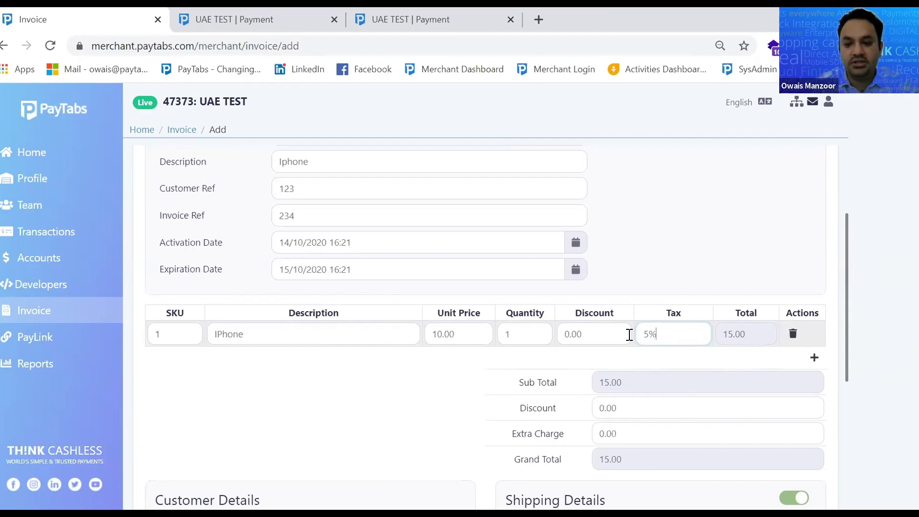
{"action": "left_click", "coordinate": [820, 245]}
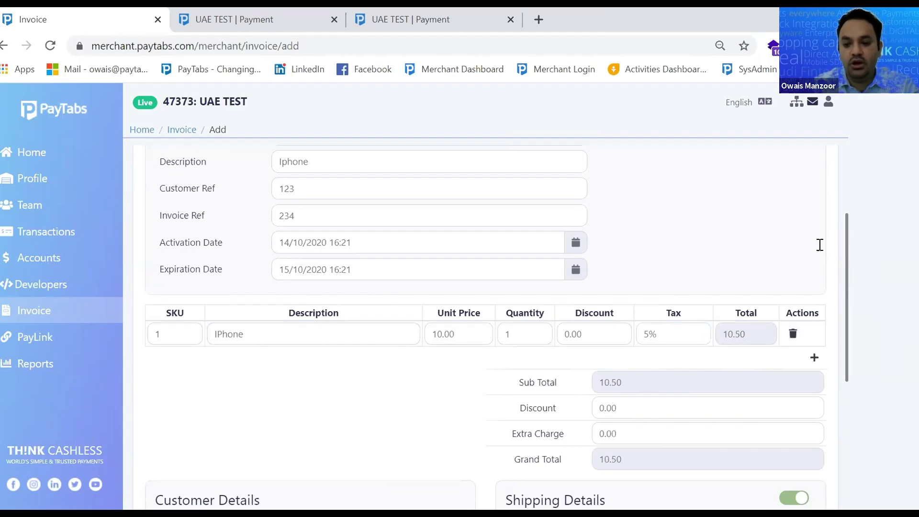
Autofill the customer's name, email and Dubai, United Arab Emirates address, and switch off Shipping Details
{"action": "scroll", "coordinate": [685, 381], "scroll_direction": "down", "scroll_amount": 2}
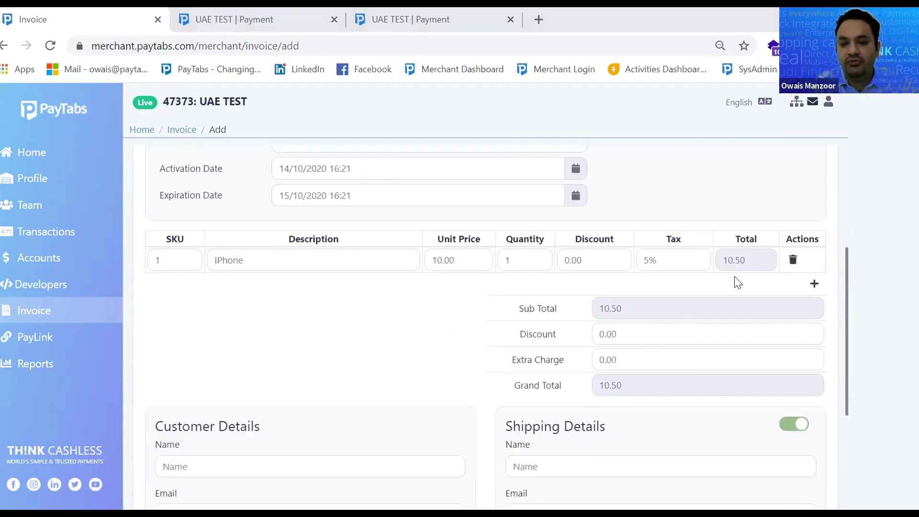
{"action": "scroll", "coordinate": [725, 331], "scroll_direction": "down", "scroll_amount": 4}
{"action": "left_click", "coordinate": [231, 325]}
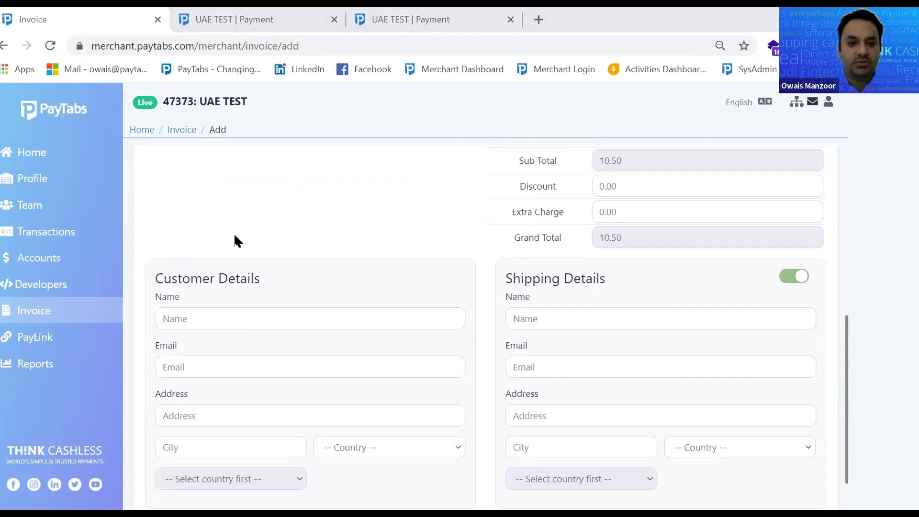
{"action": "left_click", "coordinate": [246, 36]}
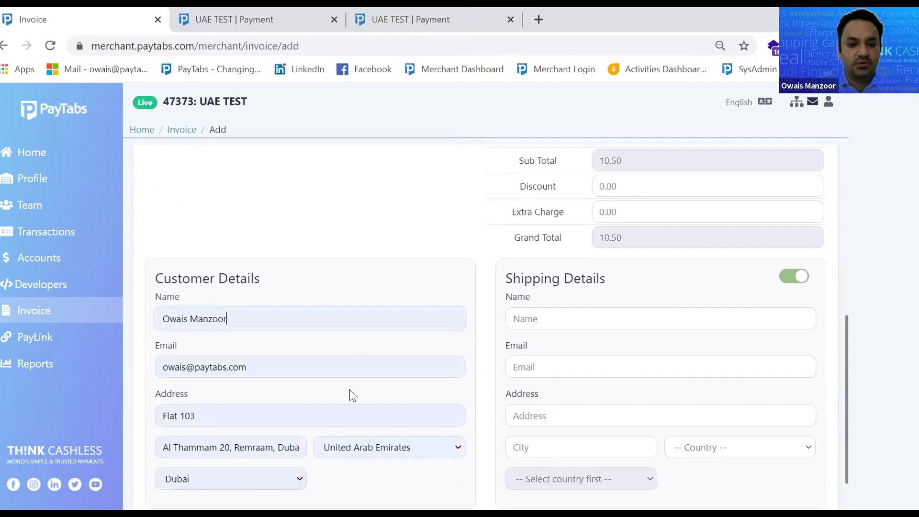
{"action": "scroll", "coordinate": [354, 393], "scroll_direction": "down", "scroll_amount": 1}
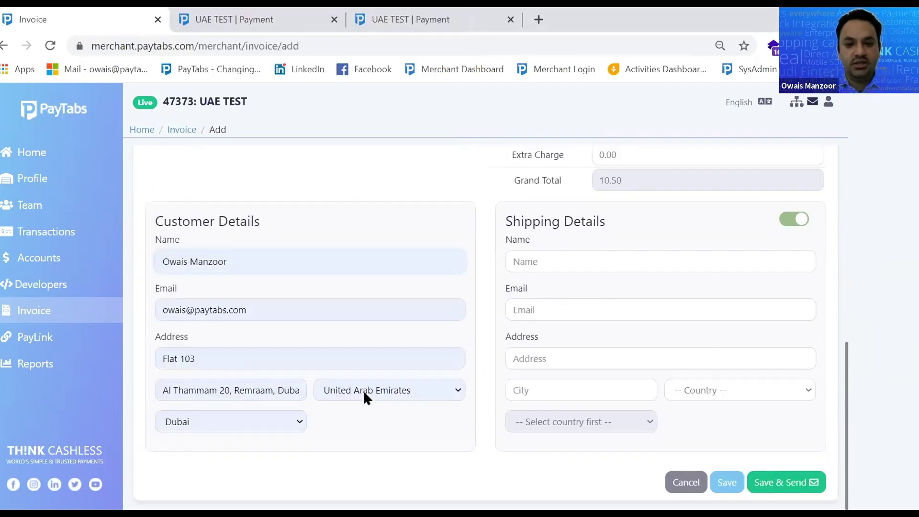
{"action": "left_click", "coordinate": [802, 215]}
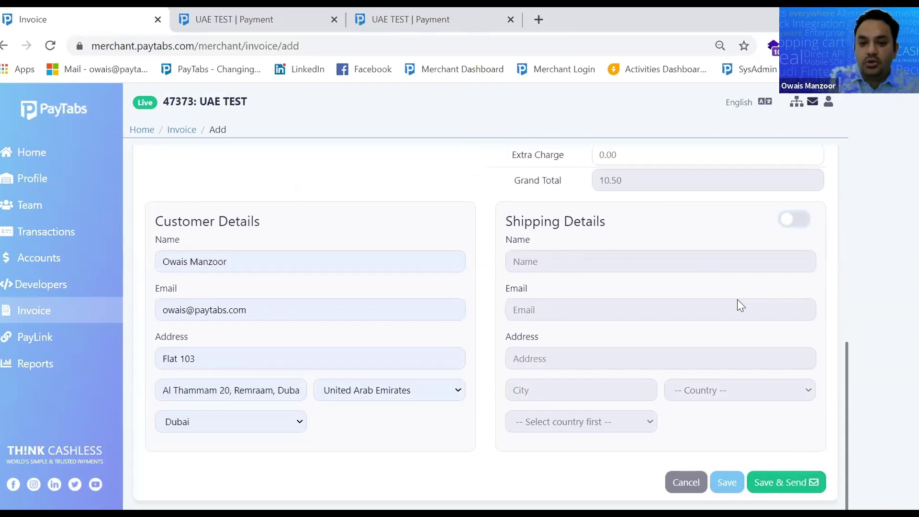
Save & Send the Iphone invoice and highlight the invoice-added confirmation message
{"action": "scroll", "coordinate": [740, 309], "scroll_direction": "up", "scroll_amount": 5}
{"action": "scroll", "coordinate": [718, 320], "scroll_direction": "up", "scroll_amount": 2}
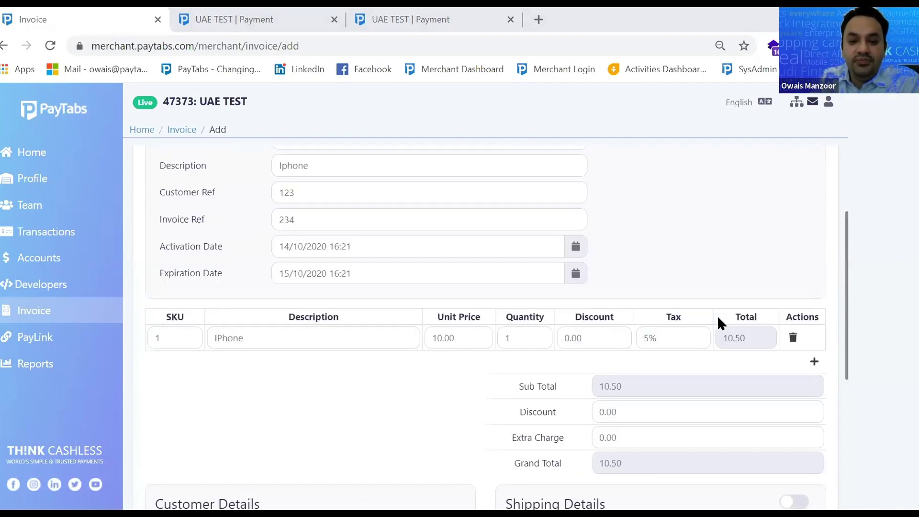
{"action": "scroll", "coordinate": [718, 322], "scroll_direction": "down", "scroll_amount": 6}
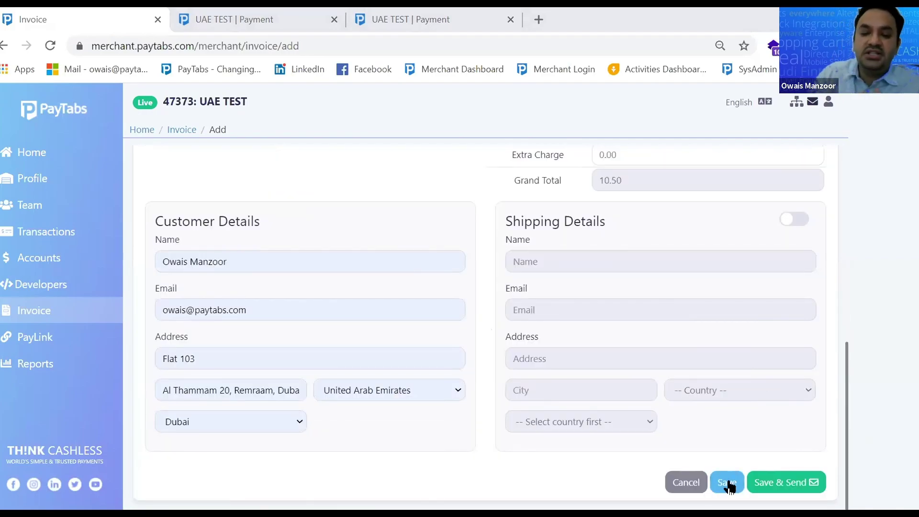
{"action": "left_click", "coordinate": [795, 484]}
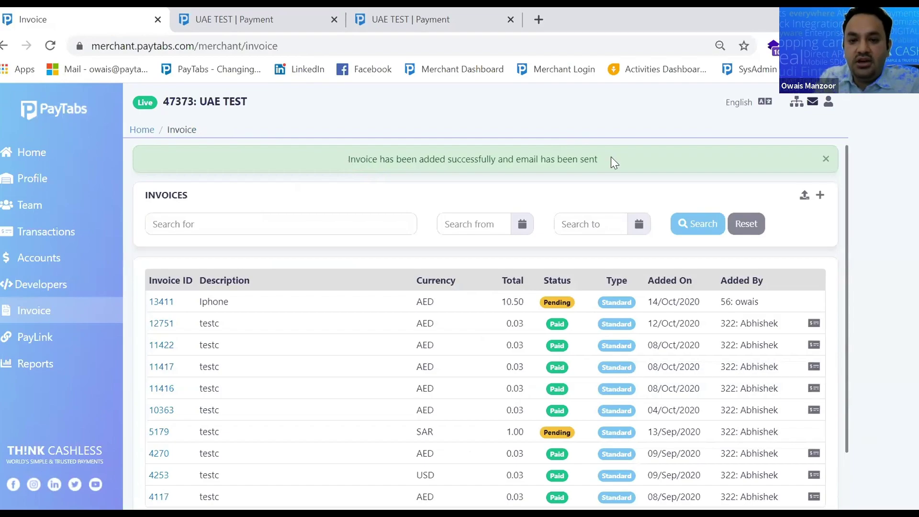
{"action": "left_click_drag", "start_coordinate": [347, 159], "coordinate": [611, 157]}
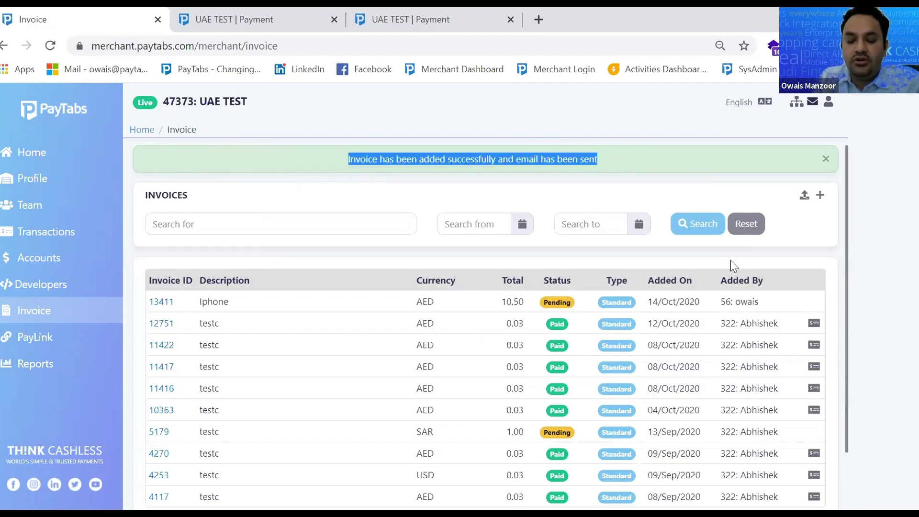
{"action": "key", "text": "alt+Tab"}
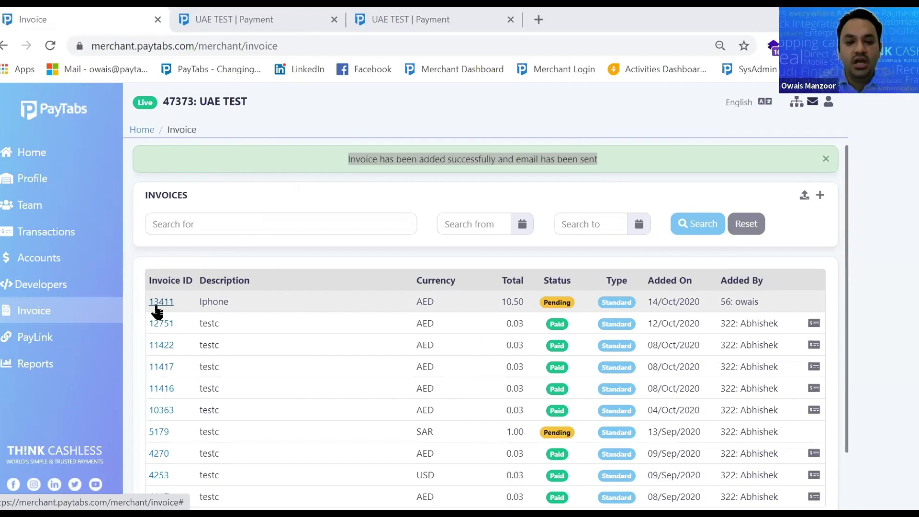
Open invoice 13411 for editing and add a new line-item row
{"action": "left_click", "coordinate": [157, 308]}
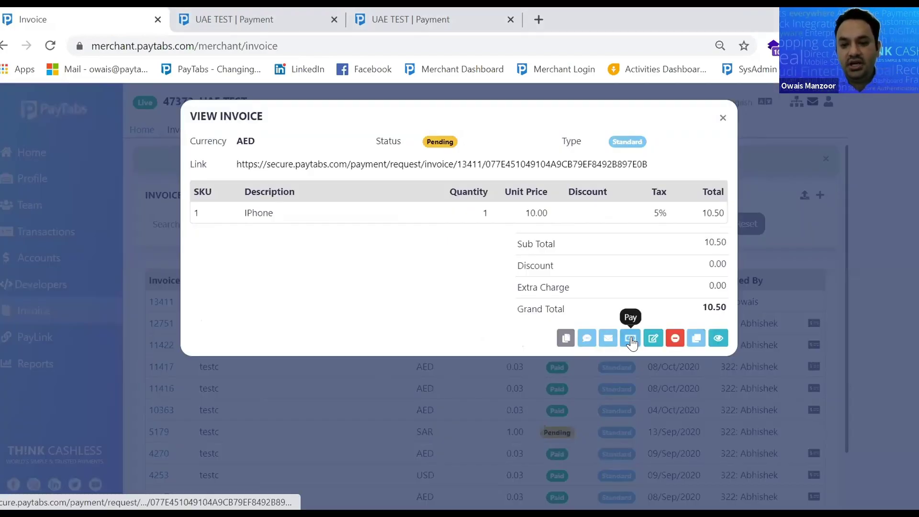
{"action": "left_click", "coordinate": [654, 339]}
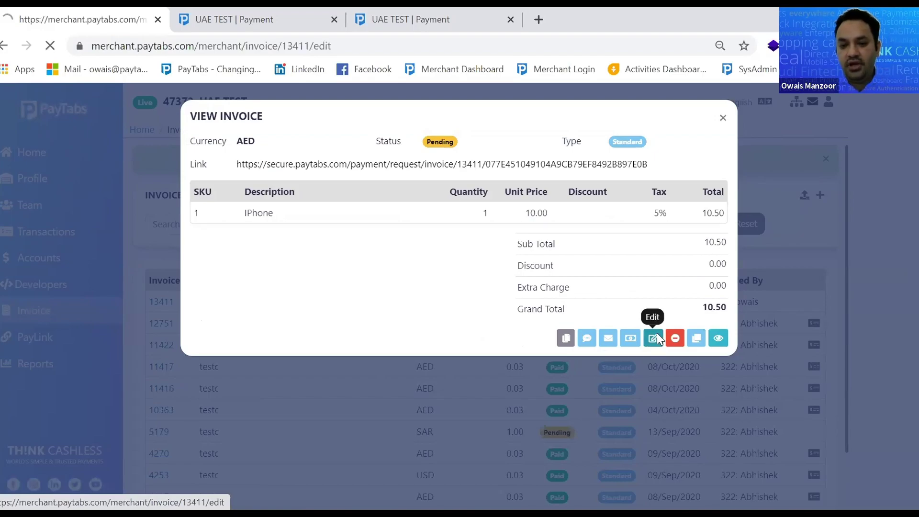
{"action": "scroll", "coordinate": [680, 321], "scroll_direction": "down", "scroll_amount": 5}
{"action": "left_click", "coordinate": [816, 284]}
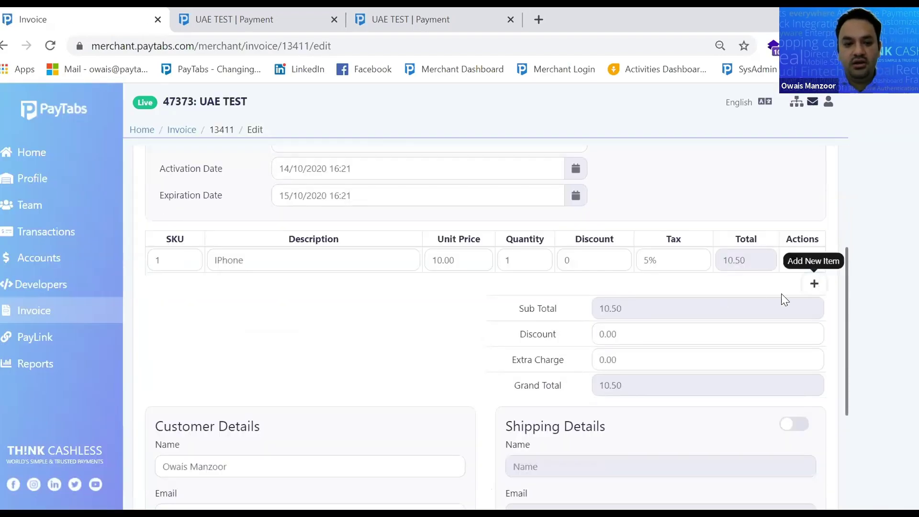
Fill the row with SKU 2, IPhone Cover, price 5, quantity 1, and save the invoice
{"action": "left_click", "coordinate": [162, 263]}
{"action": "type", "text": "2"}
{"action": "left_click", "coordinate": [259, 261]}
{"action": "type", "text": "Io"}
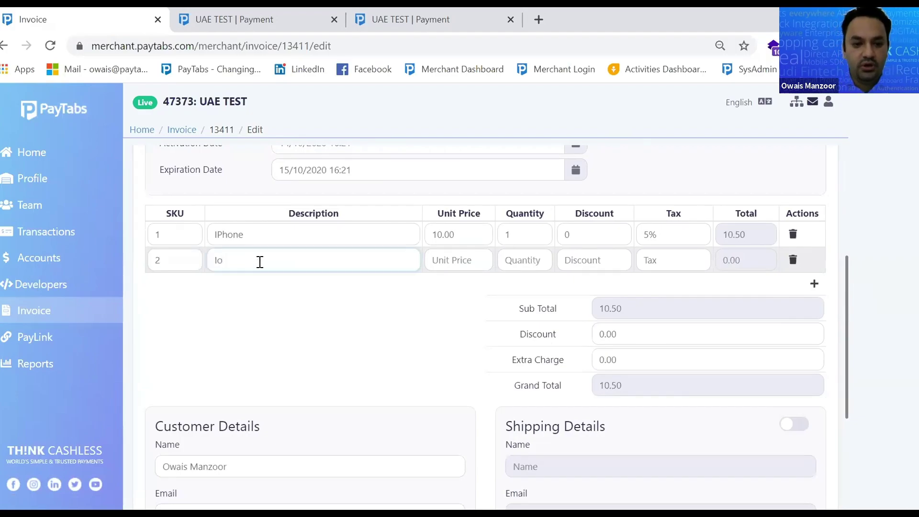
{"action": "type", "text": "hPhone Cover"}
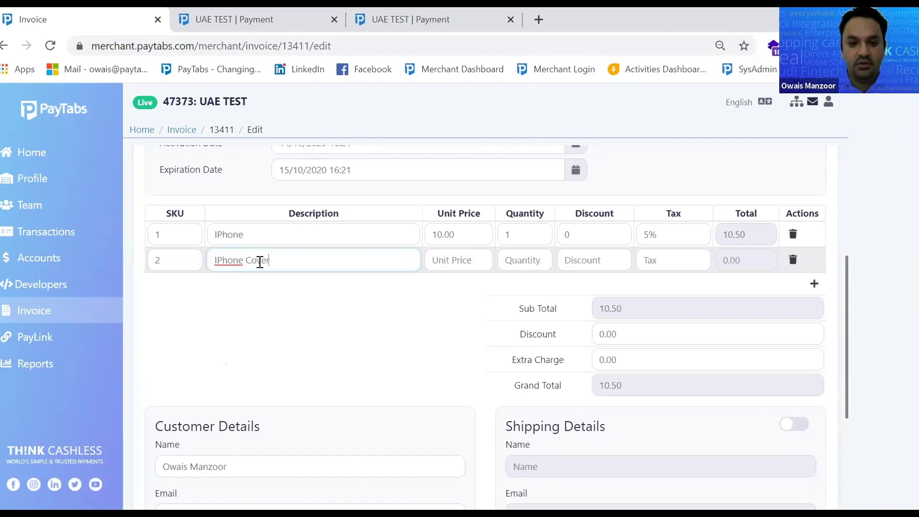
{"action": "left_click", "coordinate": [443, 259]}
{"action": "type", "text": "5"}
{"action": "left_click", "coordinate": [530, 261]}
{"action": "type", "text": "1"}
{"action": "scroll", "coordinate": [839, 388], "scroll_direction": "down", "scroll_amount": 3}
{"action": "scroll", "coordinate": [839, 388], "scroll_direction": "down", "scroll_amount": 2}
{"action": "left_click", "coordinate": [809, 483]}
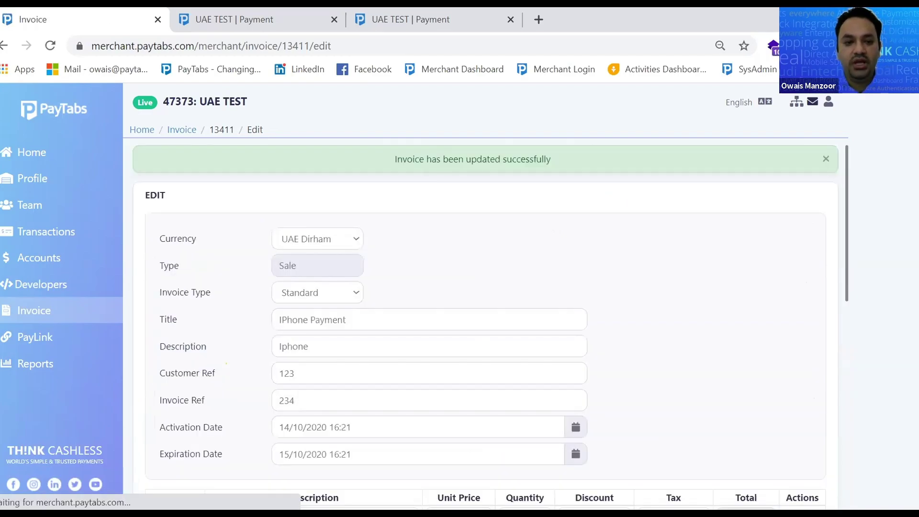
Check invoice 13411's 15.50 total in the list and copy its payment link
{"action": "left_click", "coordinate": [34, 310]}
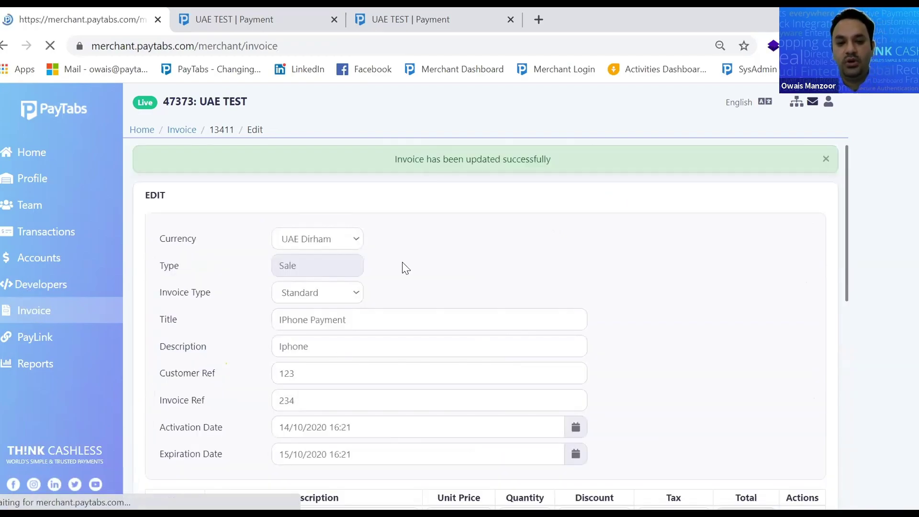
{"action": "left_click_drag", "start_coordinate": [501, 265], "coordinate": [520, 265]}
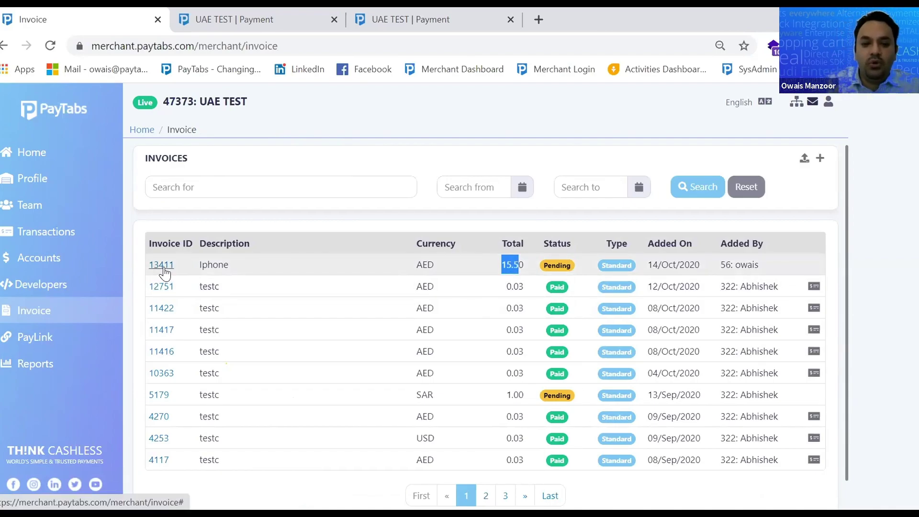
{"action": "left_click", "coordinate": [164, 270]}
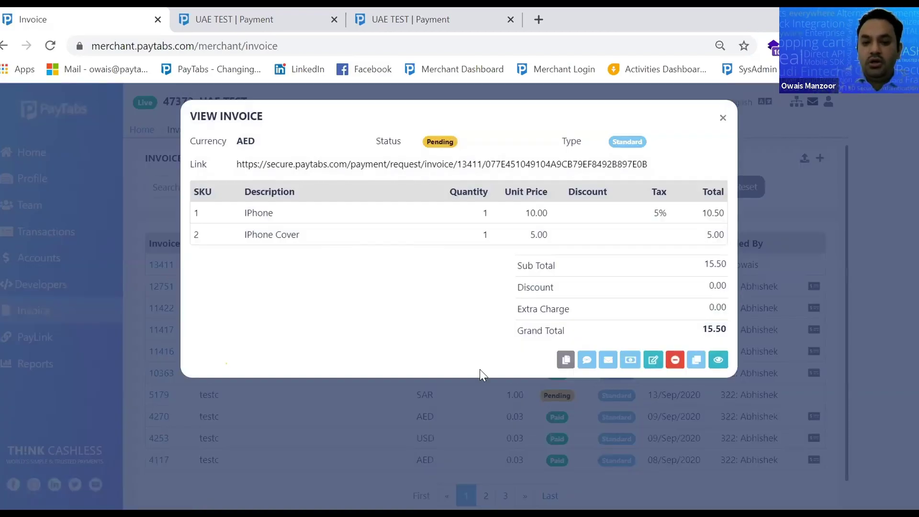
{"action": "left_click", "coordinate": [567, 363]}
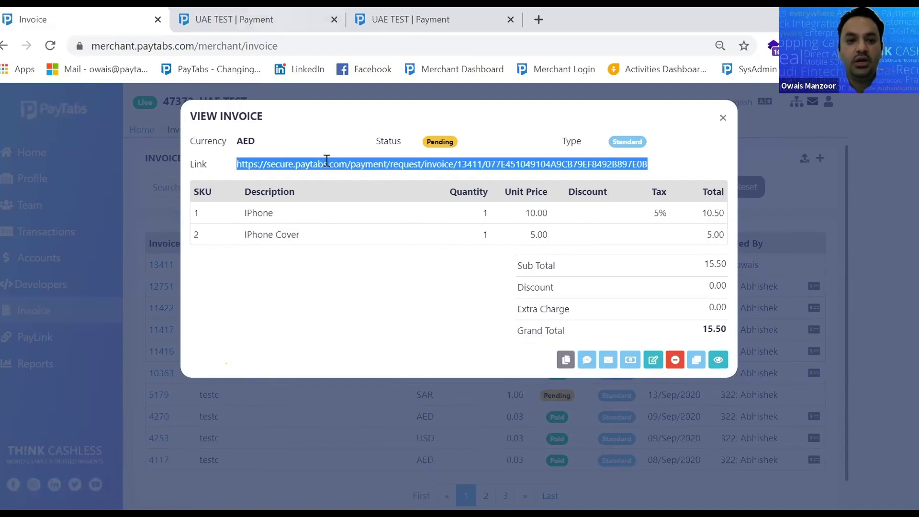
Load the copied invoice link in the payment tab, then return to the dashboard
{"action": "left_click", "coordinate": [244, 20]}
{"action": "left_click", "coordinate": [276, 45]}
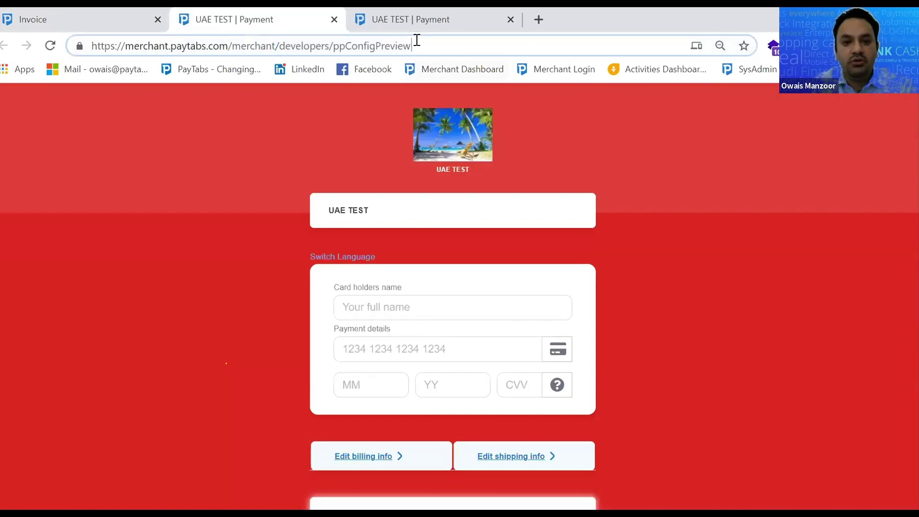
{"action": "key", "text": "ctrl+a"}
{"action": "key", "text": "ctrl+v"}
{"action": "key", "text": "Return"}
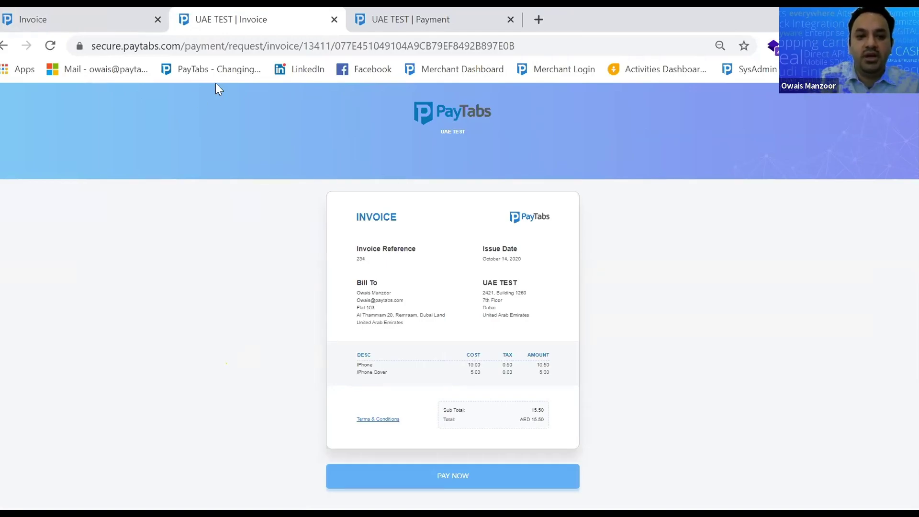
{"action": "left_click", "coordinate": [73, 19]}
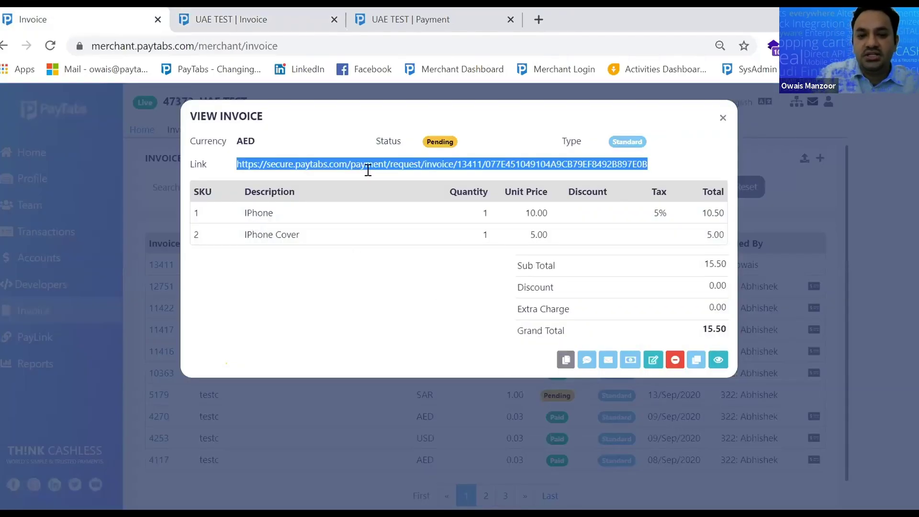
Copy the payment link, cancel the Send by SMS dialog, and close View Invoice
{"action": "left_click", "coordinate": [567, 361]}
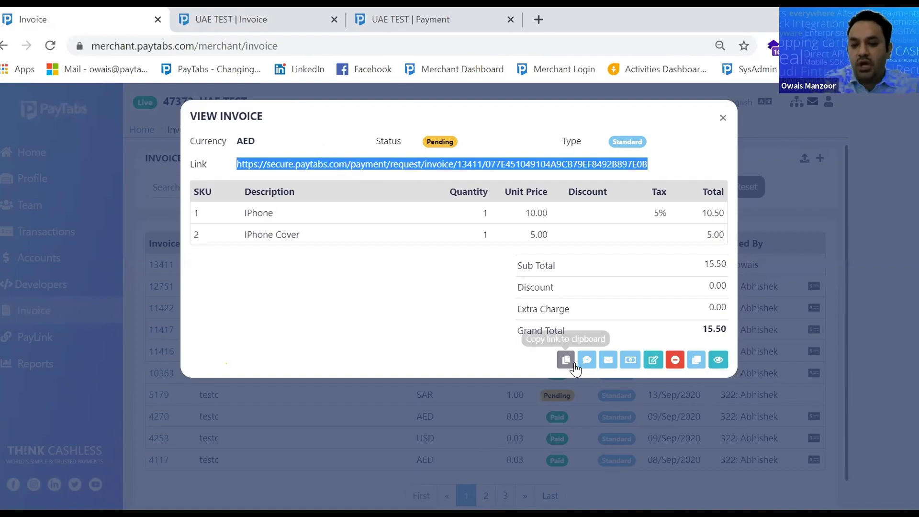
{"action": "left_click", "coordinate": [587, 360]}
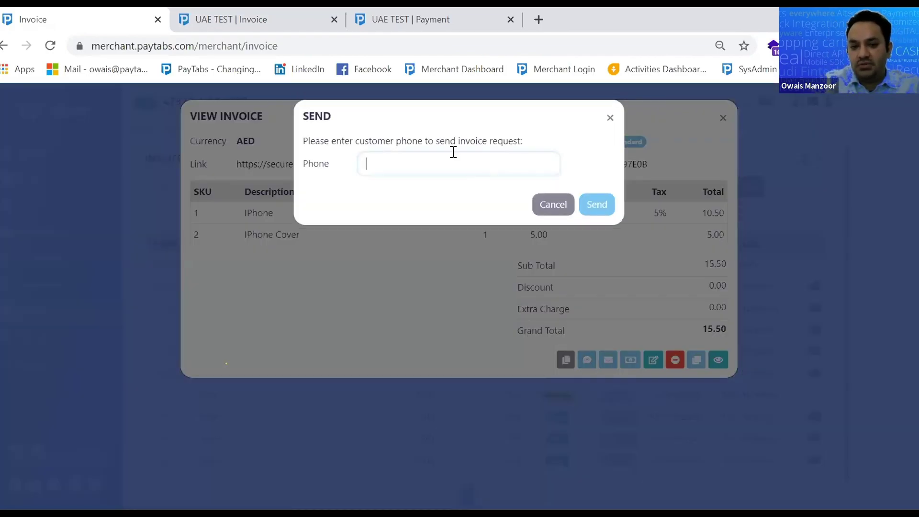
{"action": "left_click", "coordinate": [611, 118]}
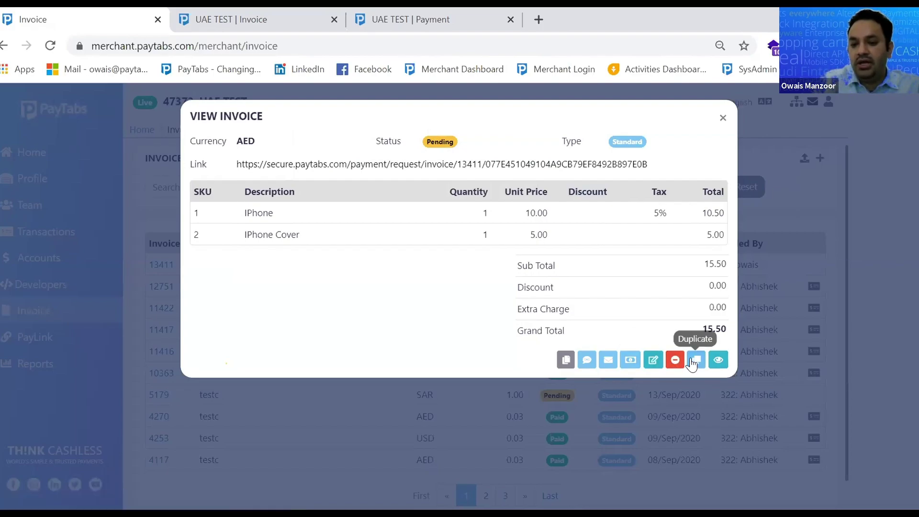
{"action": "left_click", "coordinate": [722, 119]}
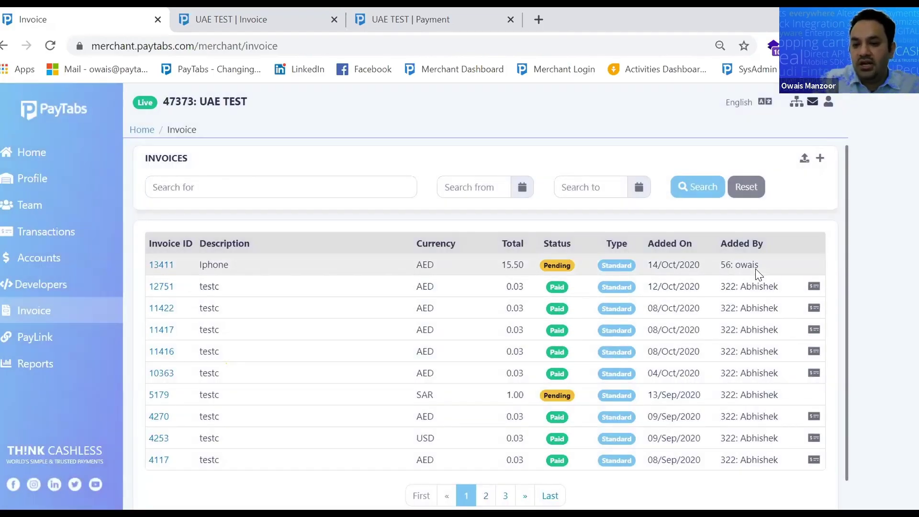
{"action": "left_click_drag", "start_coordinate": [760, 268], "coordinate": [713, 265]}
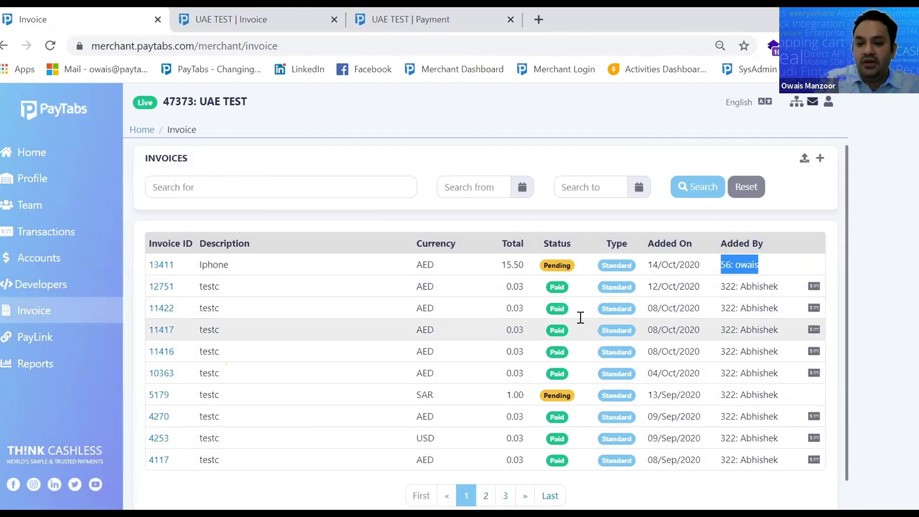
{"action": "left_click", "coordinate": [550, 291]}
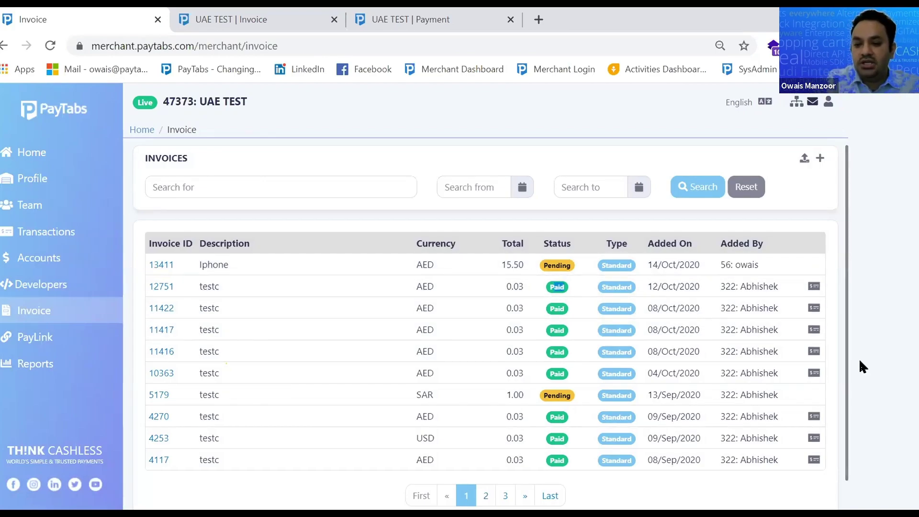
{"action": "left_click", "coordinate": [814, 288]}
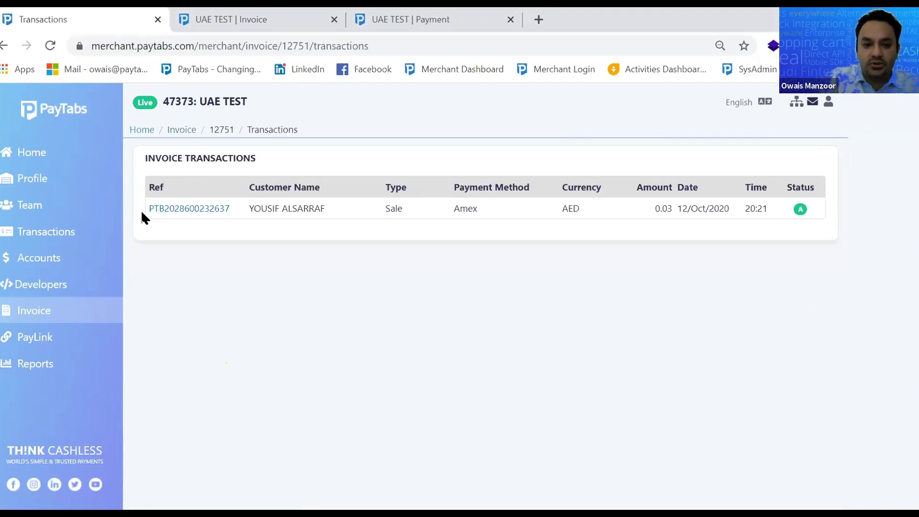
{"action": "left_click", "coordinate": [30, 310]}
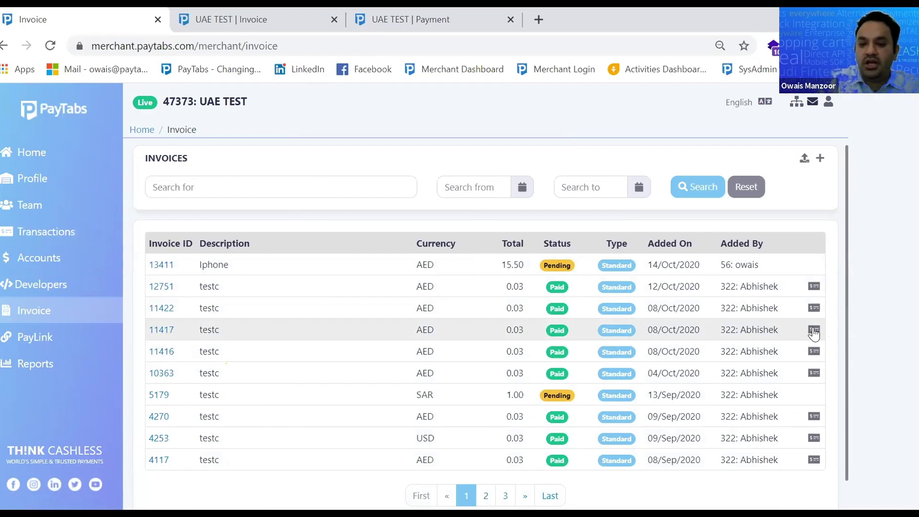
{"action": "left_click_drag", "start_coordinate": [558, 329], "coordinate": [516, 332]}
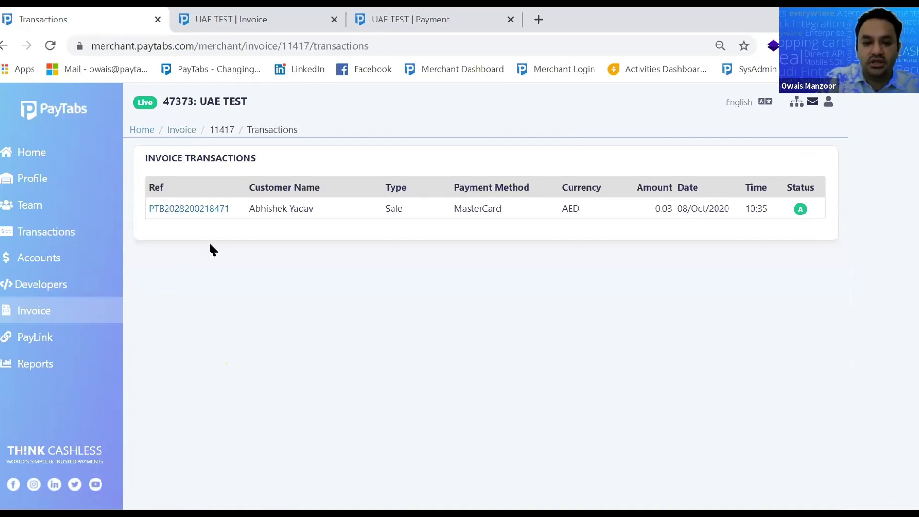
{"action": "left_click", "coordinate": [30, 317]}
{"action": "scroll", "coordinate": [290, 197], "scroll_direction": "down", "scroll_amount": 1}
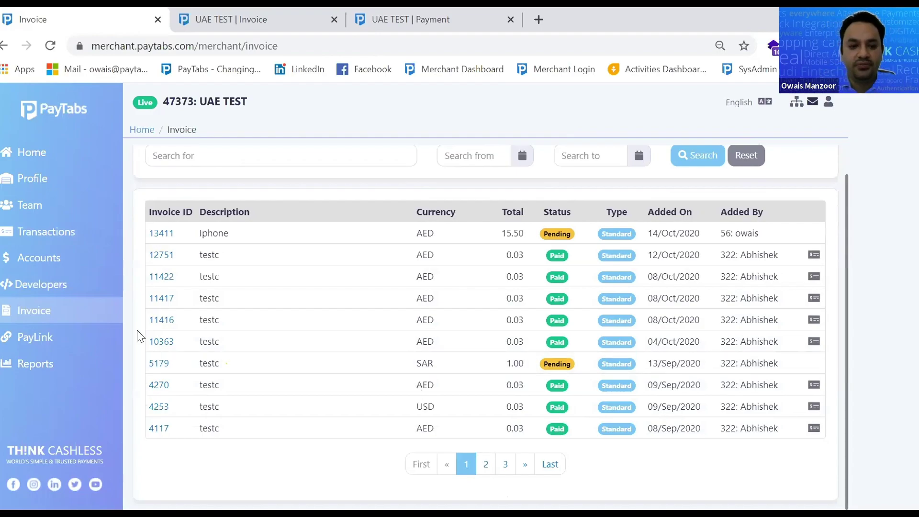
{"action": "left_click", "coordinate": [31, 338]}
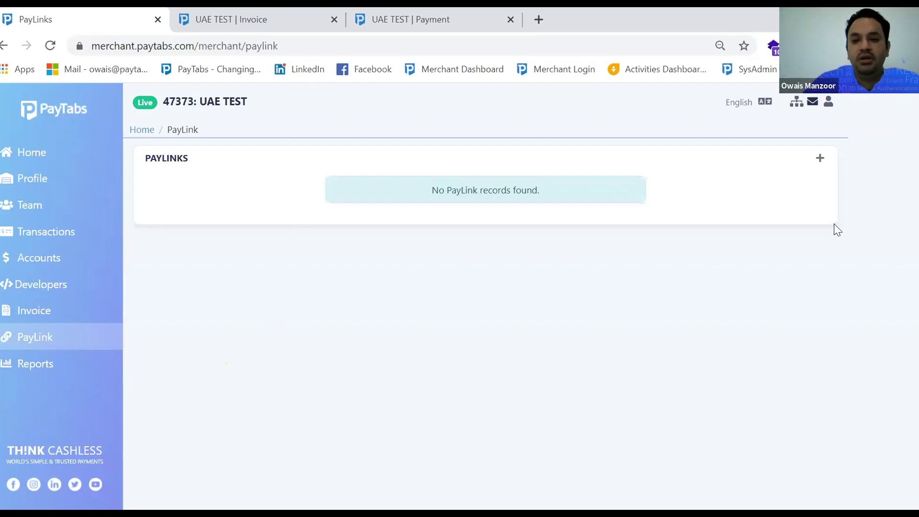
Create a PayLink titled 'Donation for digging a well' with cart ID 123 and matching description
{"action": "left_click", "coordinate": [821, 158]}
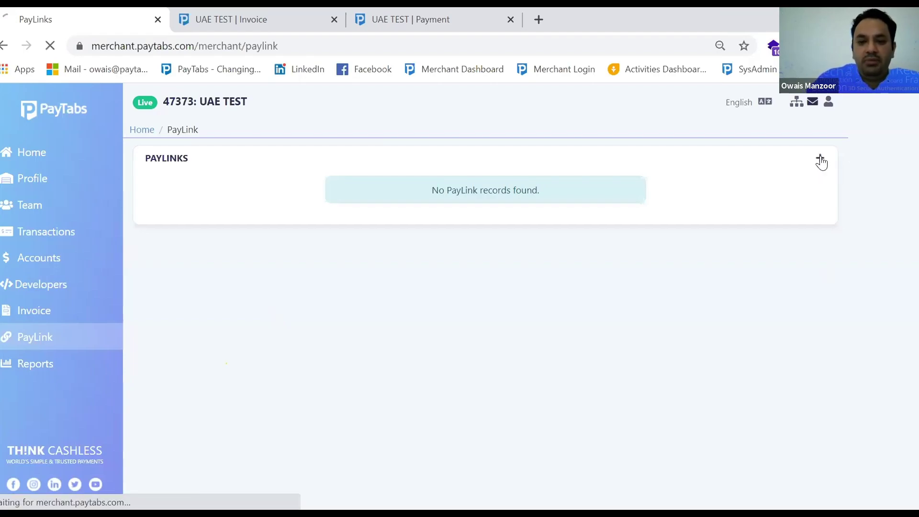
{"action": "left_click", "coordinate": [416, 187]}
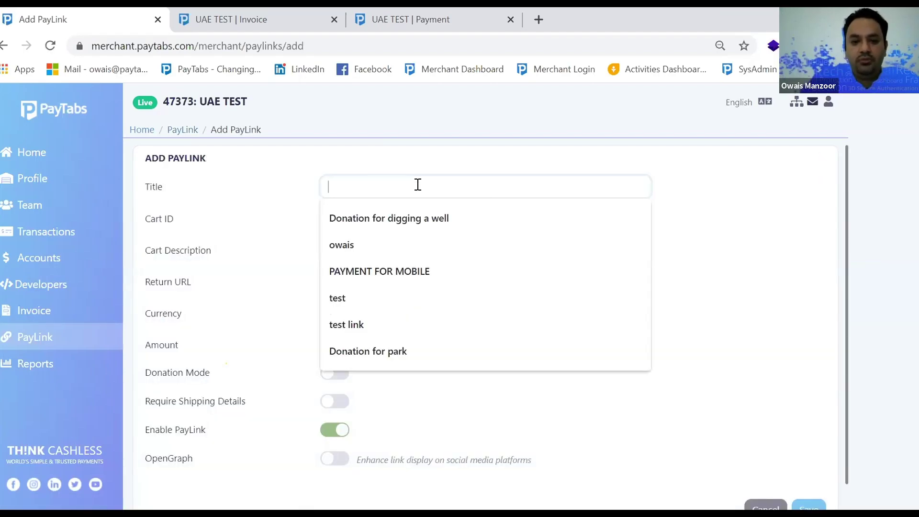
{"action": "left_click", "coordinate": [412, 225]}
{"action": "left_click", "coordinate": [414, 225]}
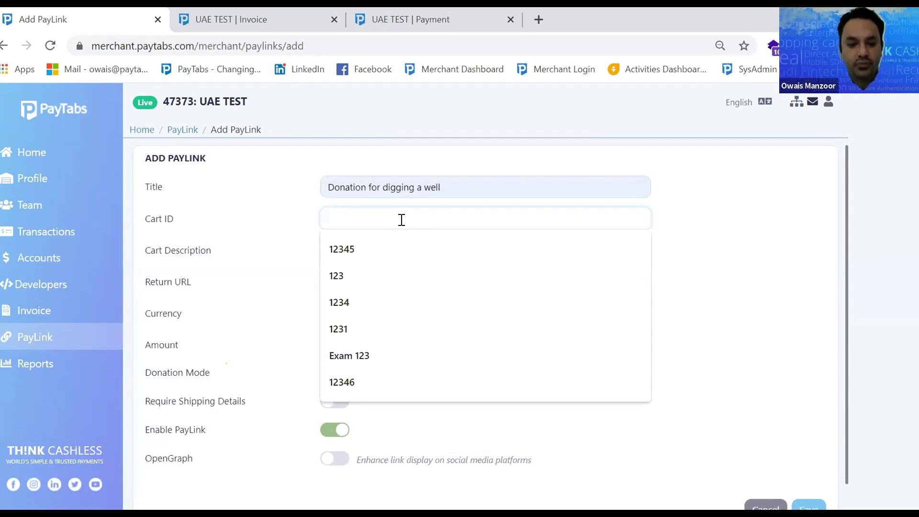
{"action": "left_click", "coordinate": [383, 265]}
{"action": "left_click", "coordinate": [383, 252]}
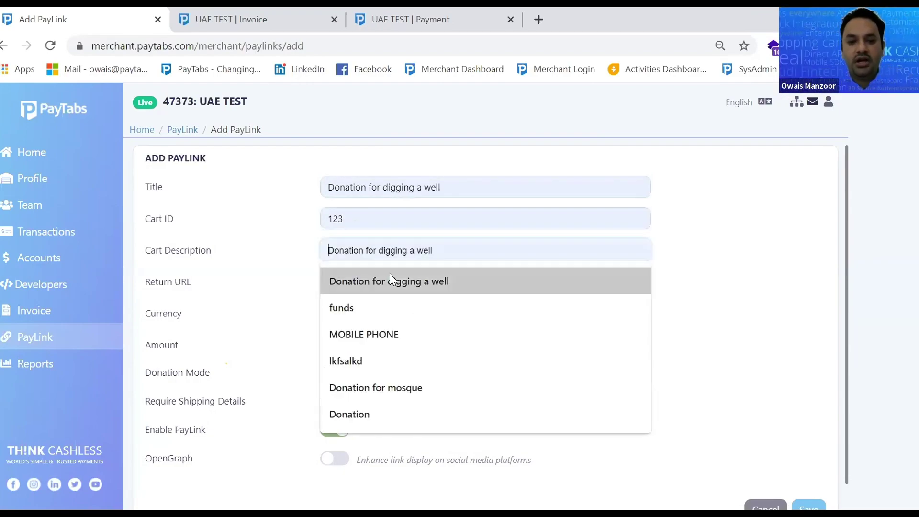
{"action": "left_click", "coordinate": [389, 281]}
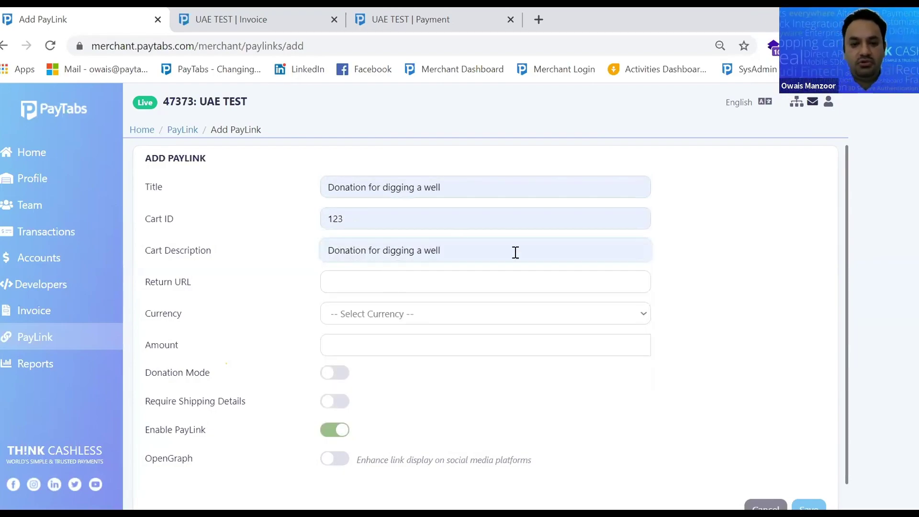
Set the PayLink currency to UAE Dirham and the amount to 100.00
{"action": "left_click", "coordinate": [419, 314]}
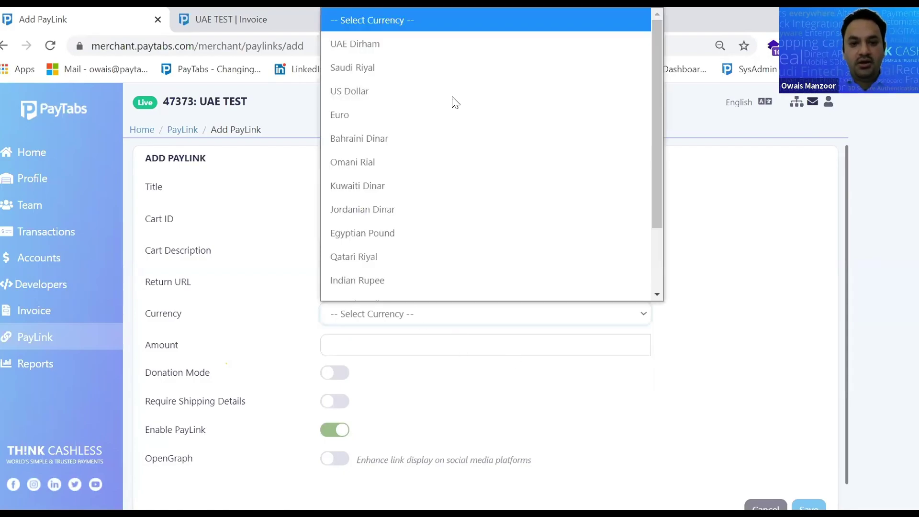
{"action": "left_click", "coordinate": [457, 36]}
{"action": "left_click", "coordinate": [379, 329]}
{"action": "type", "text": "100"}
{"action": "left_click", "coordinate": [551, 370]}
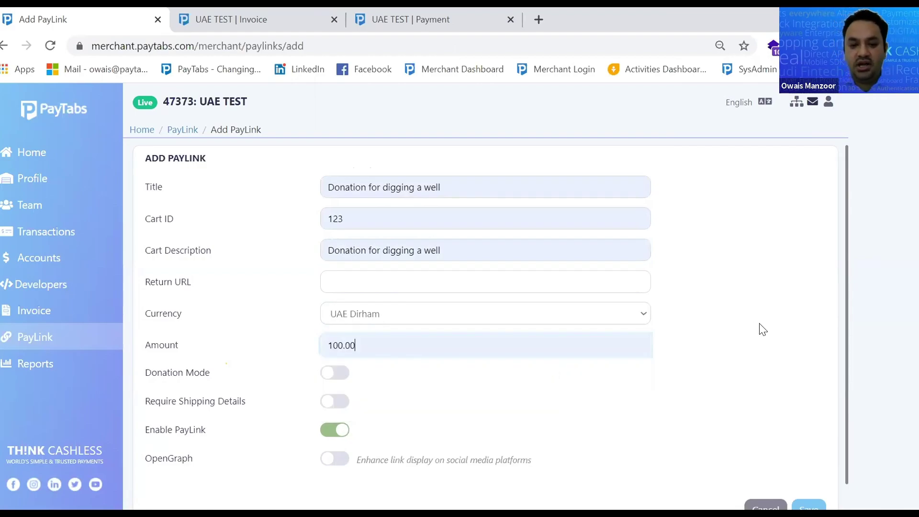
Turn on donation mode with a 10.00 minimum and 100.00 maximum
{"action": "left_click", "coordinate": [330, 373]}
{"action": "left_click", "coordinate": [364, 344]}
{"action": "left_click", "coordinate": [359, 373]}
{"action": "left_click", "coordinate": [368, 382]}
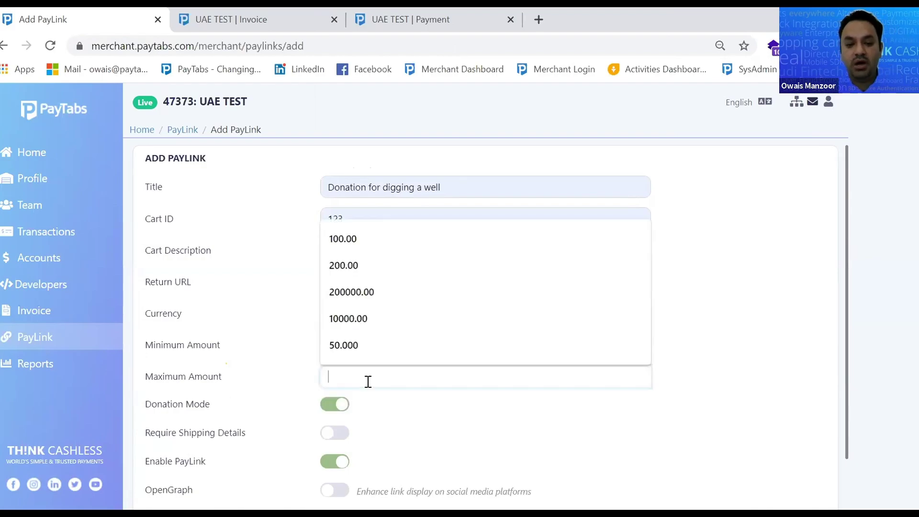
{"action": "left_click", "coordinate": [382, 232]}
{"action": "left_click", "coordinate": [610, 351]}
{"action": "left_click", "coordinate": [812, 358]}
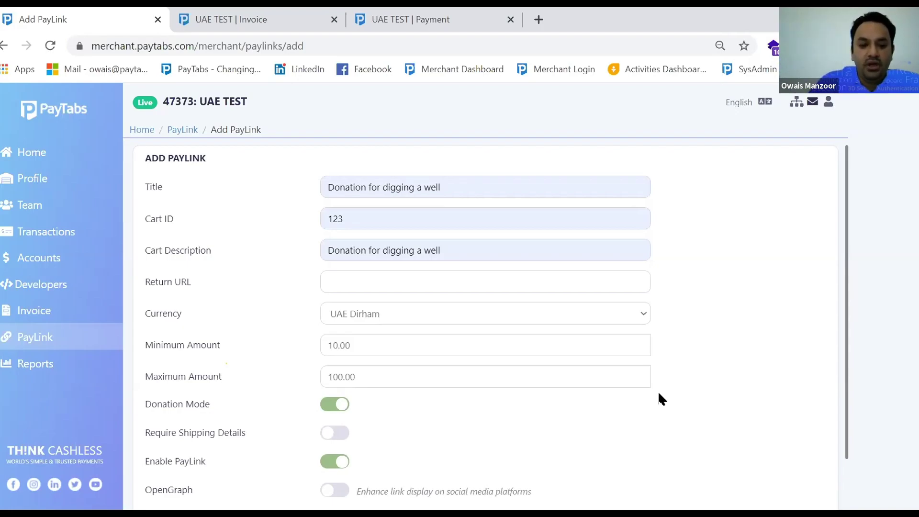
Enable OpenGraph with title 'Donation for digging a well' and description 'Donation'
{"action": "scroll", "coordinate": [658, 391], "scroll_direction": "down", "scroll_amount": 1}
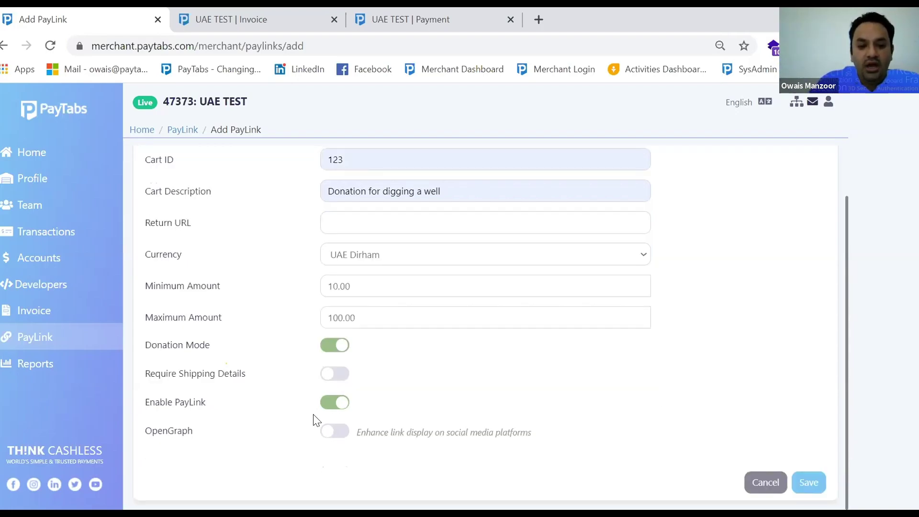
{"action": "left_click", "coordinate": [335, 432]}
{"action": "scroll", "coordinate": [532, 413], "scroll_direction": "down", "scroll_amount": 2}
{"action": "left_click", "coordinate": [406, 340]}
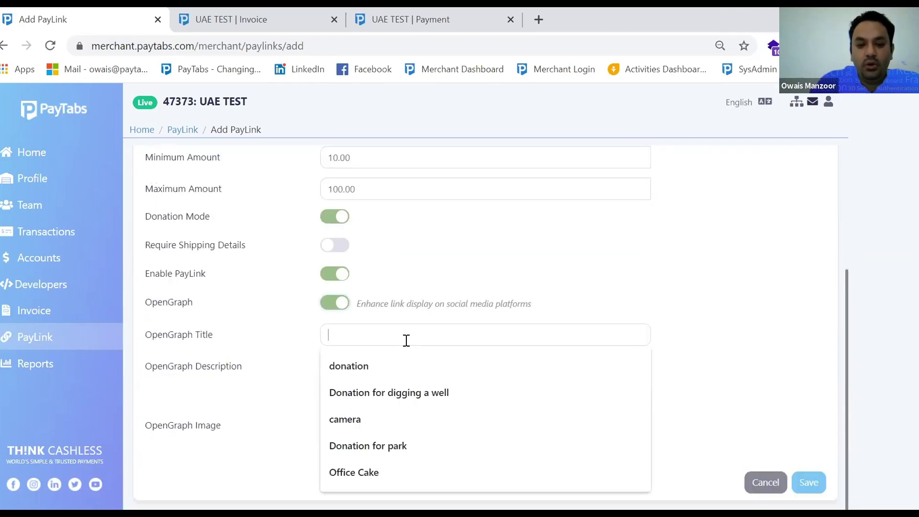
{"action": "left_click", "coordinate": [390, 393]}
{"action": "left_click", "coordinate": [386, 377]}
{"action": "type", "text": "Donation"}
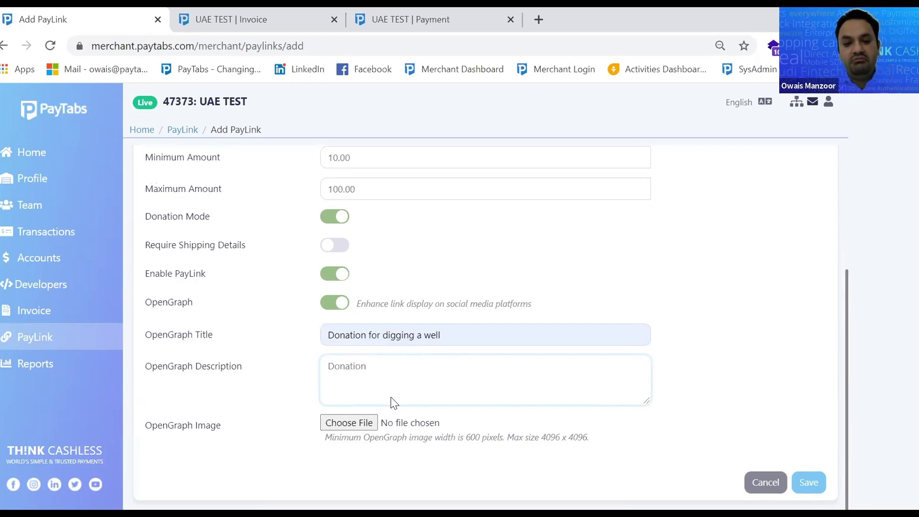
Attach the boracay image as the OpenGraph preview image
{"action": "left_click", "coordinate": [426, 428]}
{"action": "left_click", "coordinate": [416, 357]}
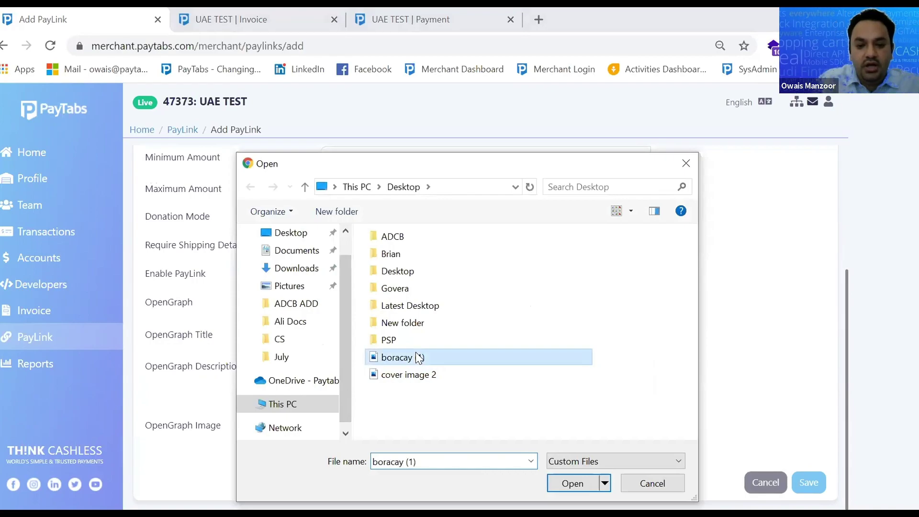
{"action": "double_click", "coordinate": [416, 355]}
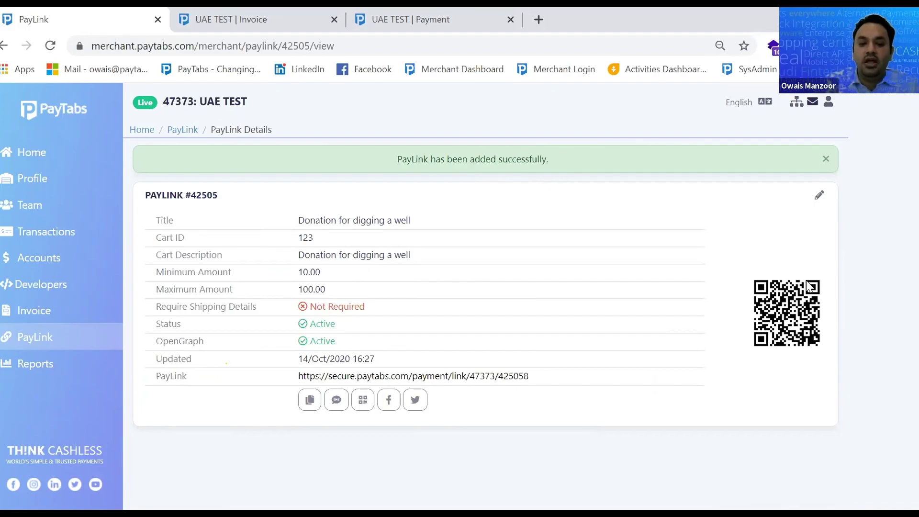
Copy PayLink #42505's URL, trying its SMS and Facebook share options along the way
{"action": "left_click", "coordinate": [310, 402]}
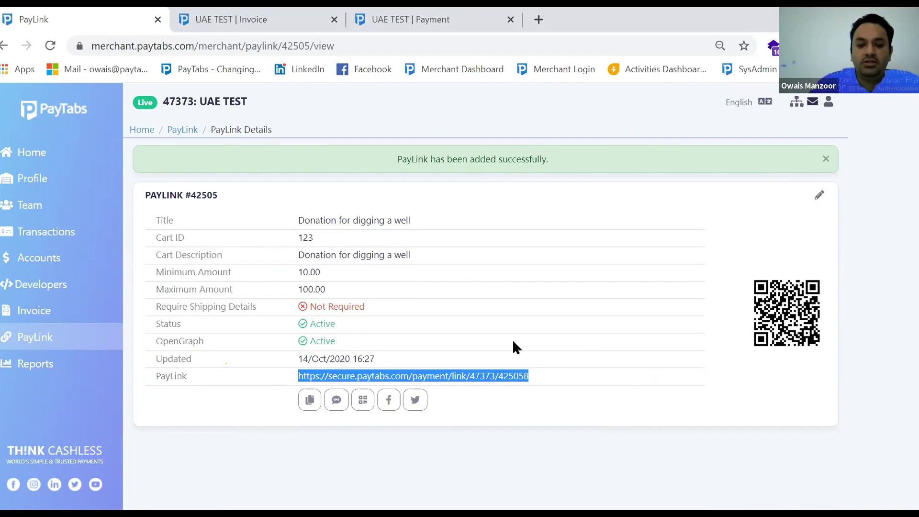
{"action": "left_click", "coordinate": [338, 403]}
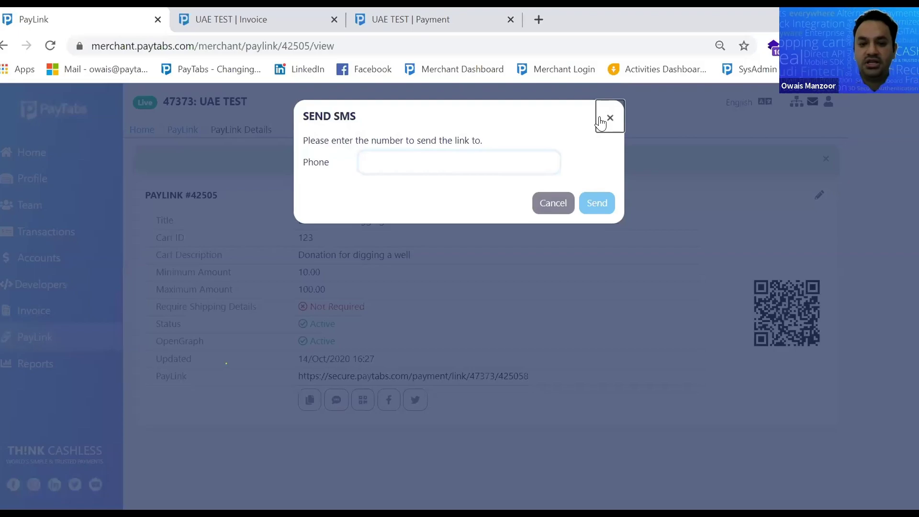
{"action": "left_click", "coordinate": [601, 123]}
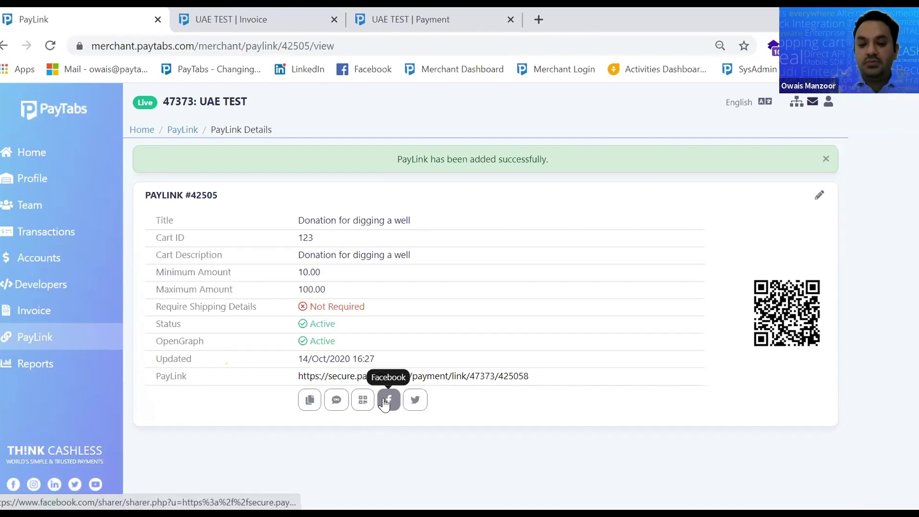
{"action": "left_click", "coordinate": [385, 403]}
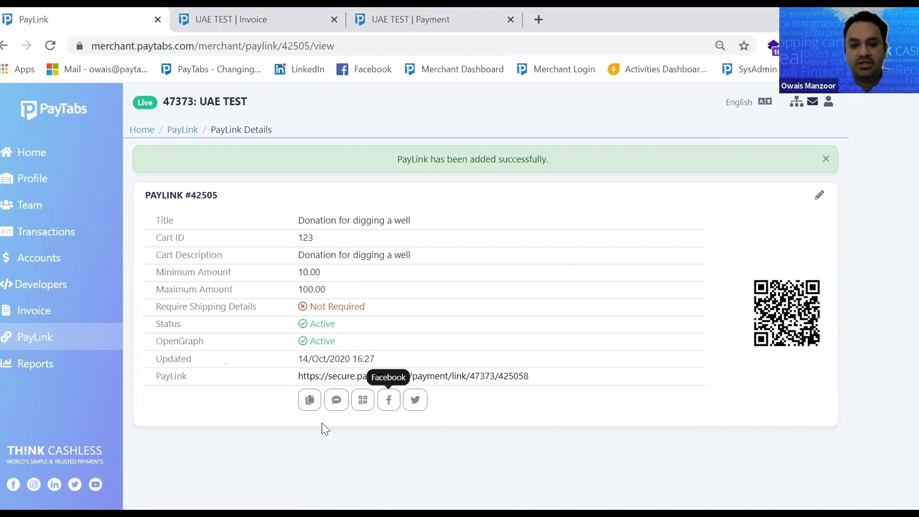
{"action": "left_click", "coordinate": [310, 401]}
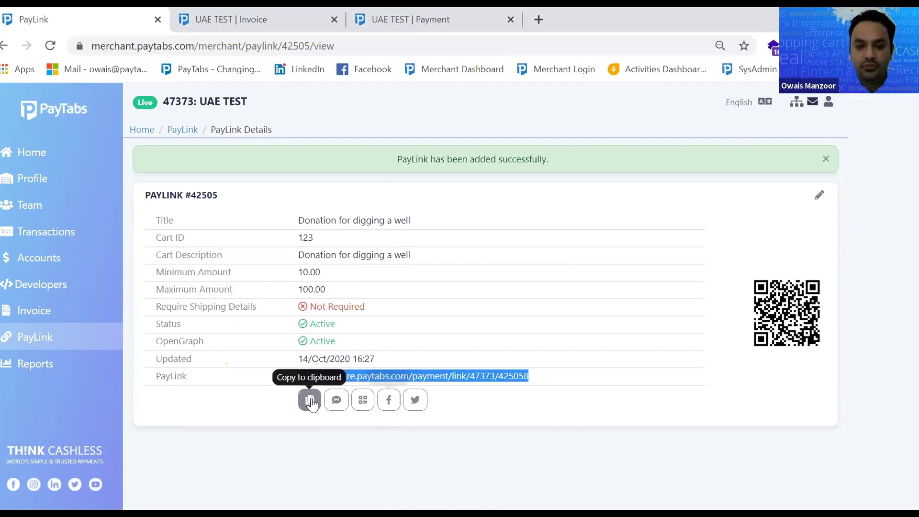
{"action": "left_click", "coordinate": [244, 21]}
Load the pasted PayLink URL in the second tab and check its 10.00–100.00 limits
{"action": "left_click", "coordinate": [223, 46]}
{"action": "key", "text": "ctrl+v"}
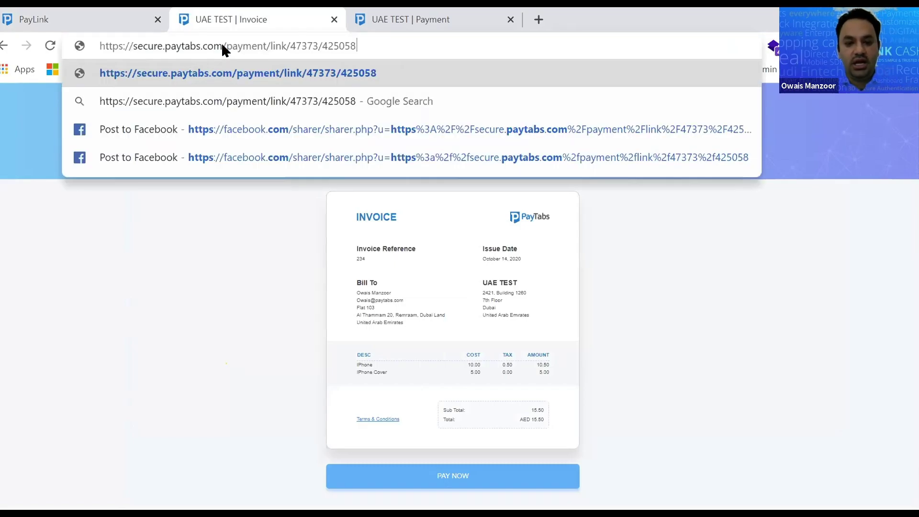
{"action": "key", "text": "Return"}
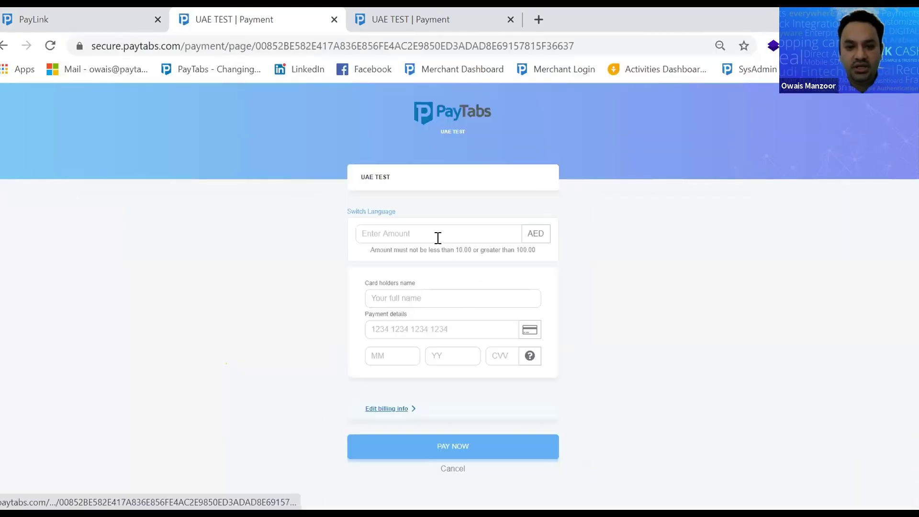
{"action": "left_click", "coordinate": [436, 236]}
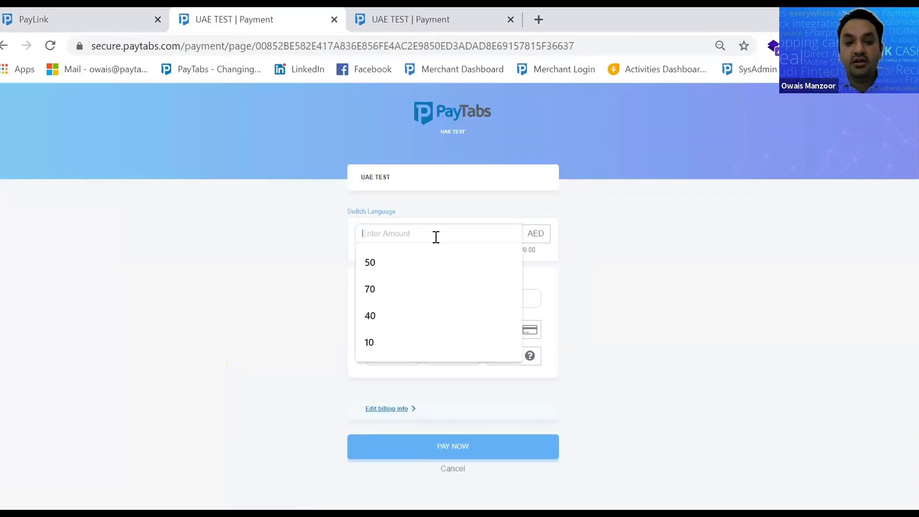
{"action": "left_click", "coordinate": [555, 257]}
{"action": "double_click", "coordinate": [464, 250]}
{"action": "left_click_drag", "start_coordinate": [511, 250], "coordinate": [532, 250]}
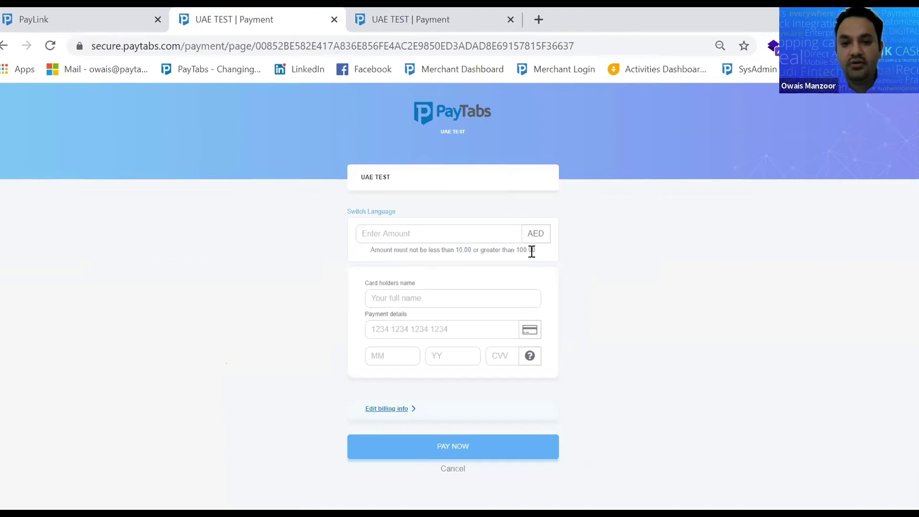
Enter a donation amount of 70 on the payment page, replacing an initial 50
{"action": "left_click", "coordinate": [429, 234]}
{"action": "type", "text": "50"}
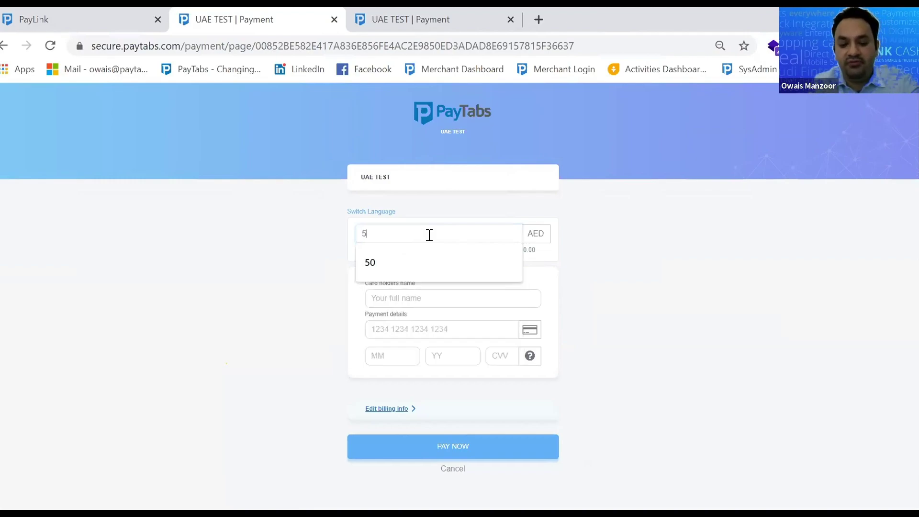
{"action": "key", "text": "BackSpace"}
{"action": "key", "text": "BackSpace"}
{"action": "type", "text": "70"}
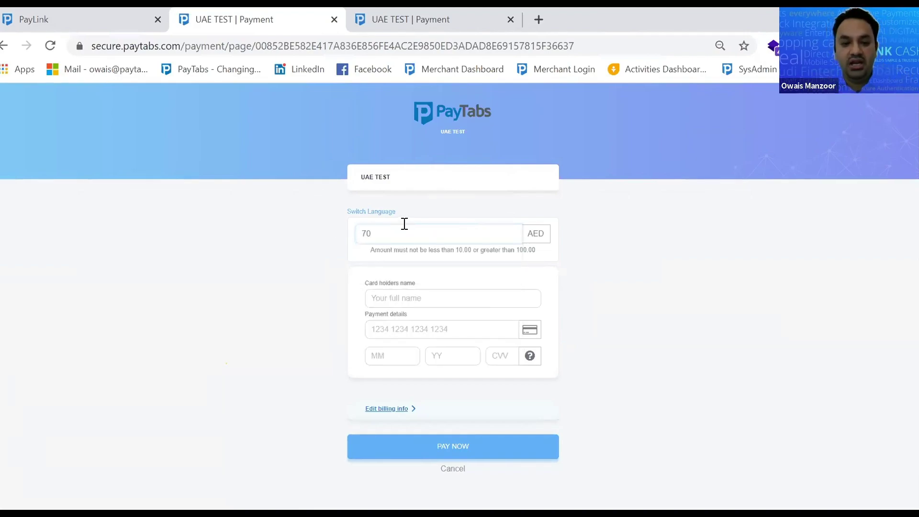
{"action": "left_click_drag", "start_coordinate": [403, 225], "coordinate": [310, 236]}
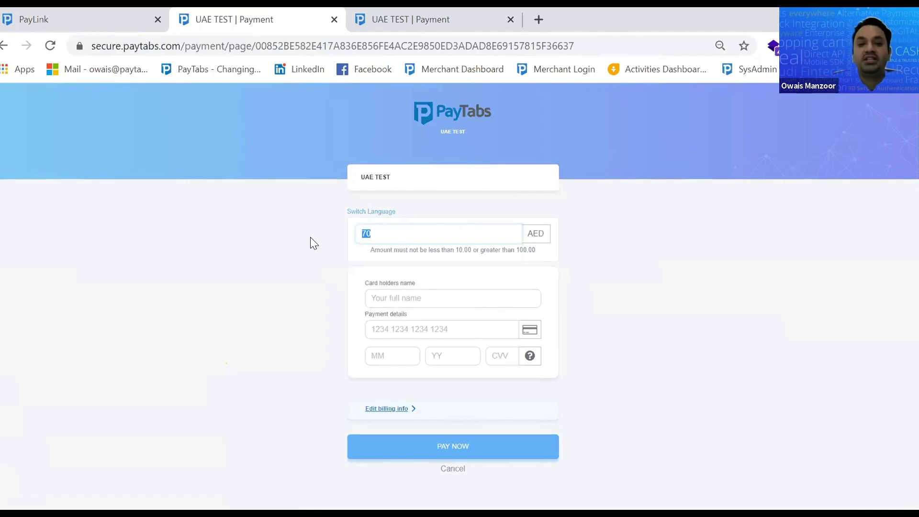
{"action": "left_click", "coordinate": [120, 12]}
Switch off Enable PayLink on #42505 and save the change
{"action": "left_click", "coordinate": [821, 191]}
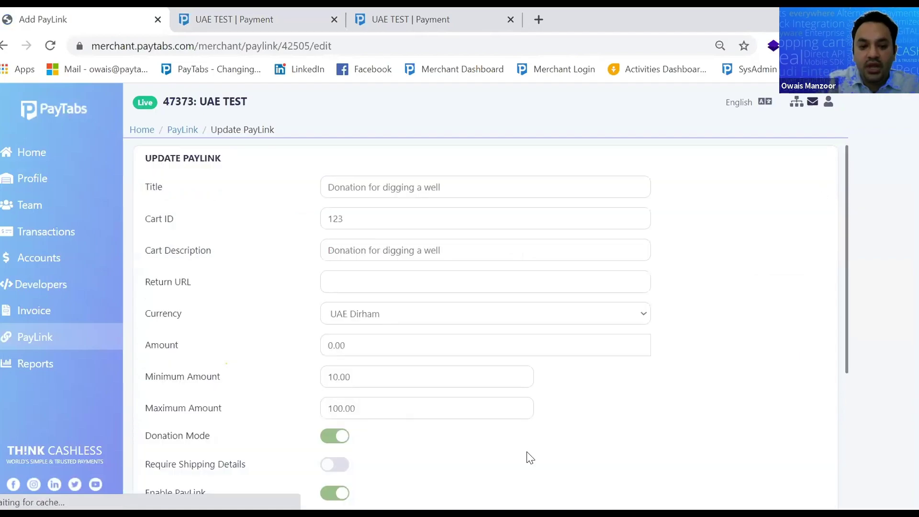
{"action": "scroll", "coordinate": [517, 450], "scroll_direction": "down", "scroll_amount": 3}
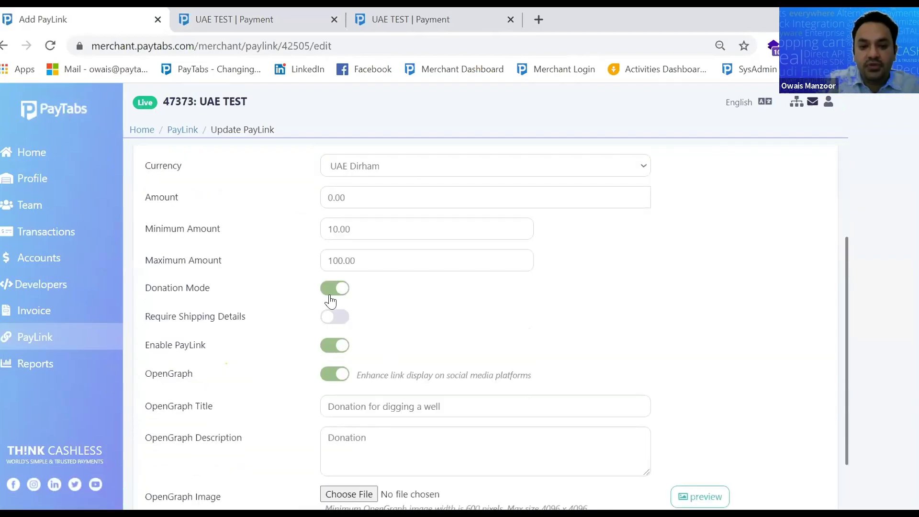
{"action": "left_click", "coordinate": [334, 345]}
{"action": "scroll", "coordinate": [575, 431], "scroll_direction": "down", "scroll_amount": 2}
{"action": "left_click", "coordinate": [809, 483]}
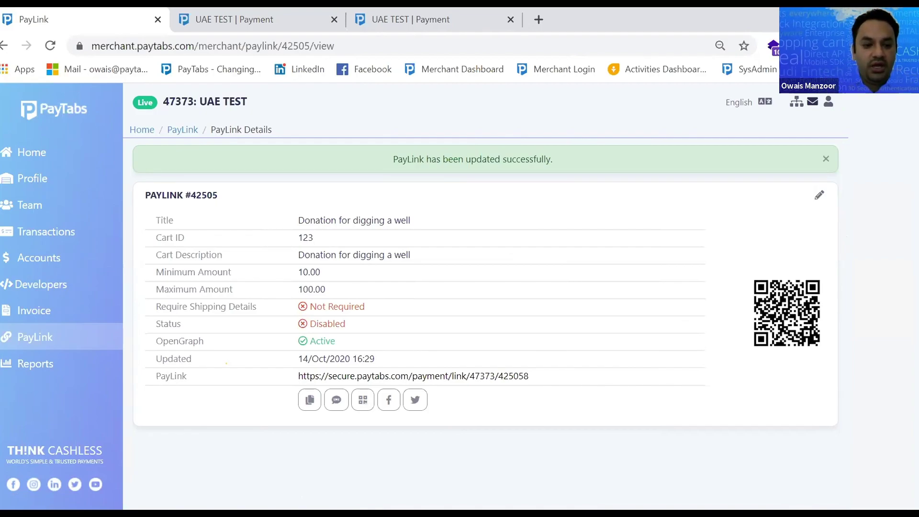
Go to the Reports page from the left sidebar
{"action": "left_click", "coordinate": [42, 373]}
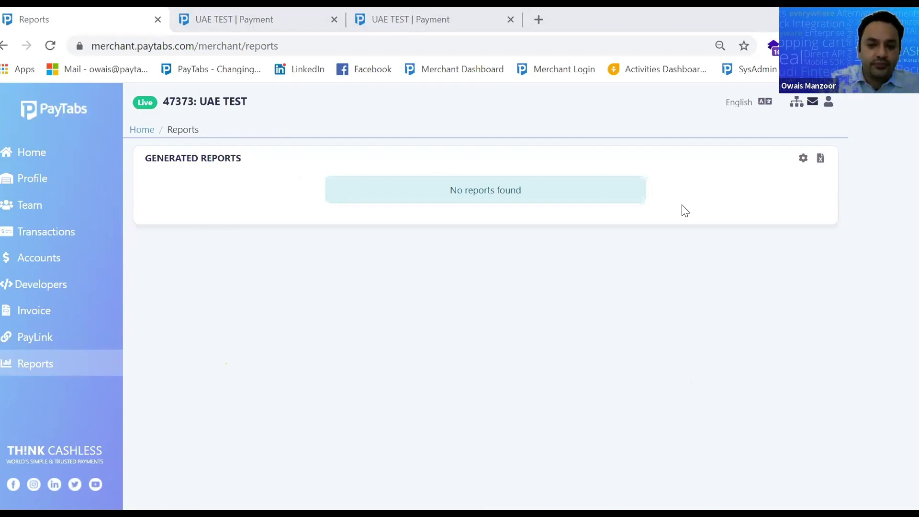
Add Merchant ID, Cart ID, Cart Amount, Profile ID and Date and Time to a new layout's columns
{"action": "left_click", "coordinate": [822, 160]}
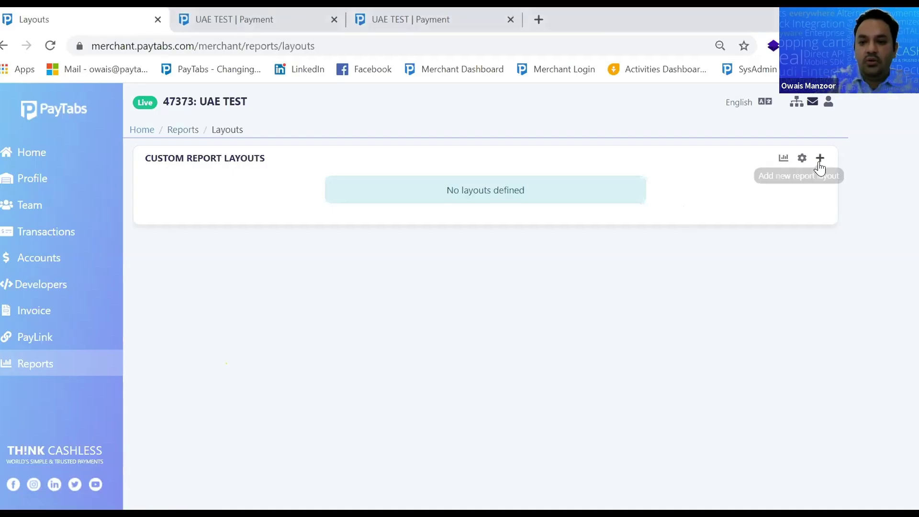
{"action": "left_click", "coordinate": [821, 160]}
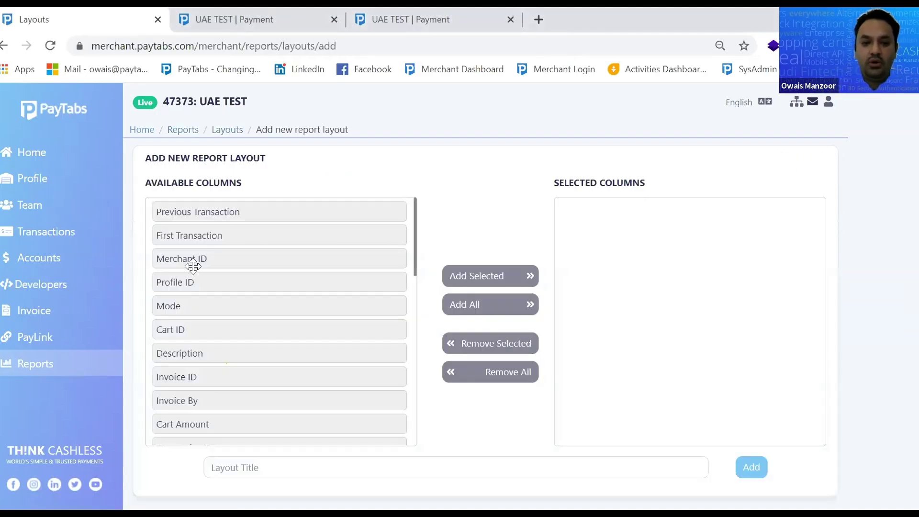
{"action": "left_click", "coordinate": [266, 278]}
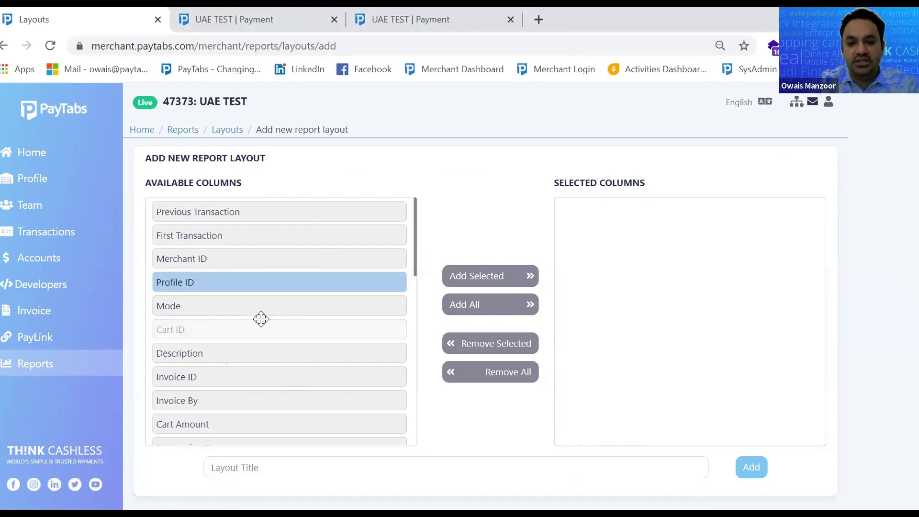
{"action": "left_click_drag", "start_coordinate": [275, 258], "coordinate": [604, 267]}
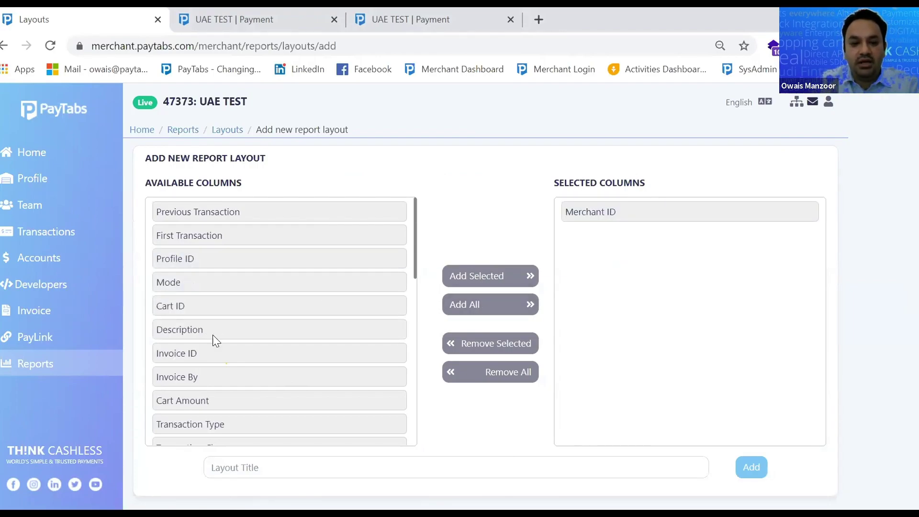
{"action": "left_click_drag", "start_coordinate": [222, 365], "coordinate": [740, 330]}
{"action": "left_click_drag", "start_coordinate": [228, 312], "coordinate": [655, 312]}
{"action": "left_click_drag", "start_coordinate": [250, 381], "coordinate": [695, 348]}
{"action": "left_click_drag", "start_coordinate": [211, 401], "coordinate": [556, 425]}
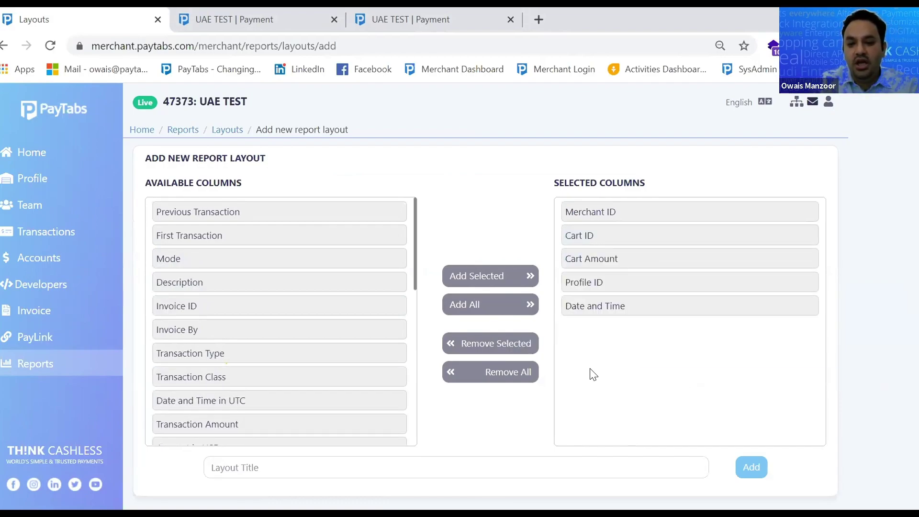
Title the layout 'Finance Report' and add it
{"action": "left_click", "coordinate": [364, 467]}
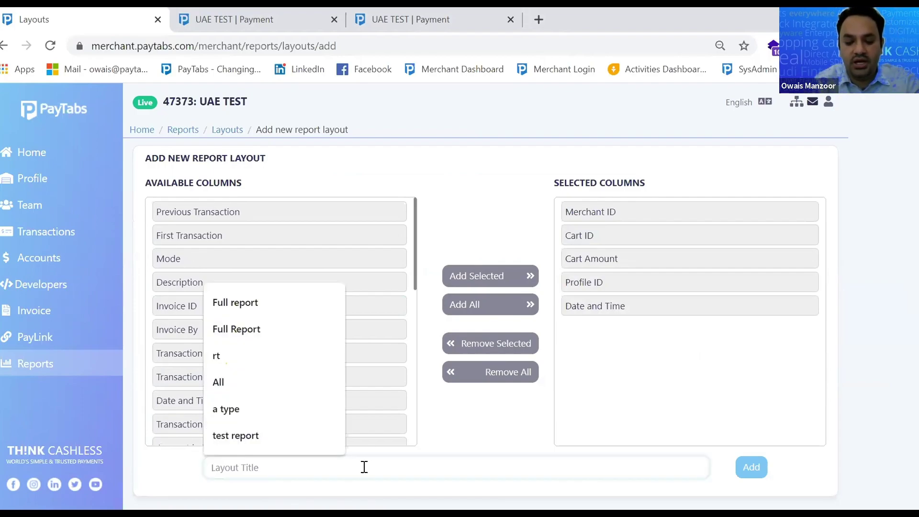
{"action": "type", "text": "Dail"}
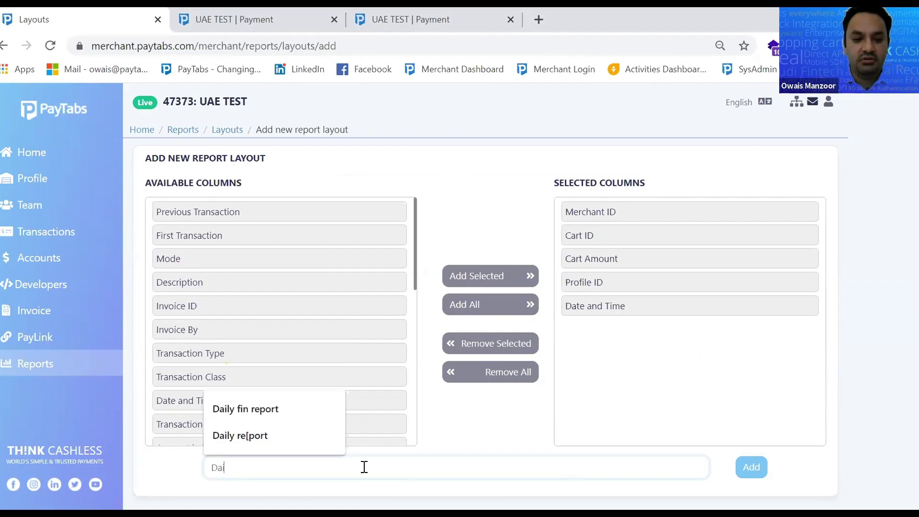
{"action": "key", "text": "BackSpace"}
{"action": "key", "text": "BackSpace"}
{"action": "key", "text": "BackSpace"}
{"action": "type", "text": "Fian"}
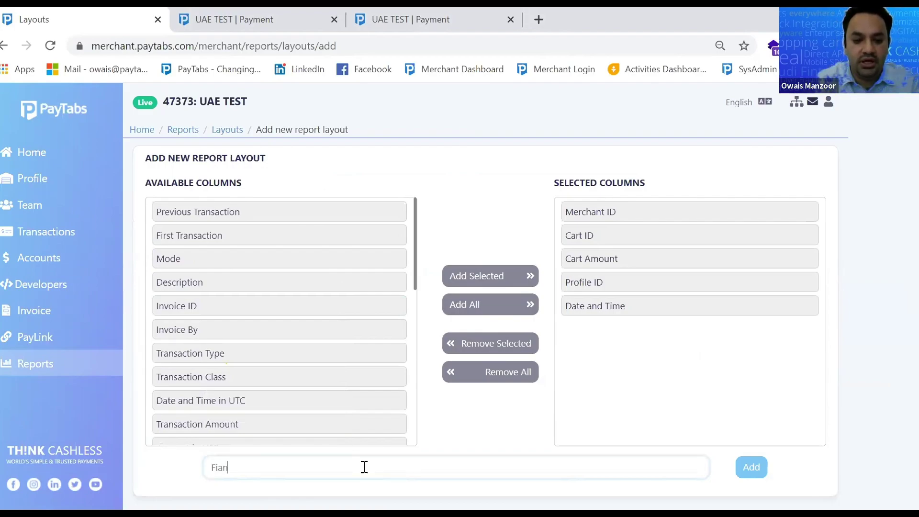
{"action": "type", "text": "nance"}
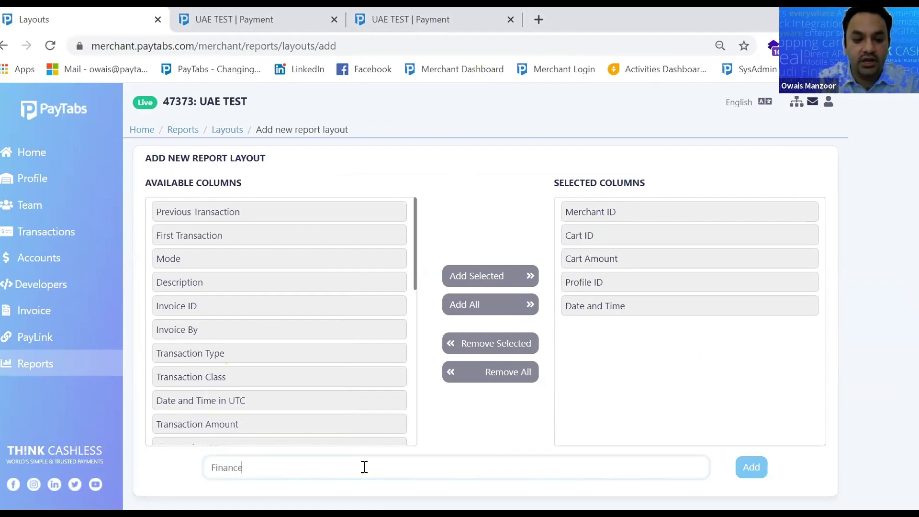
{"action": "type", "text": " Repor"}
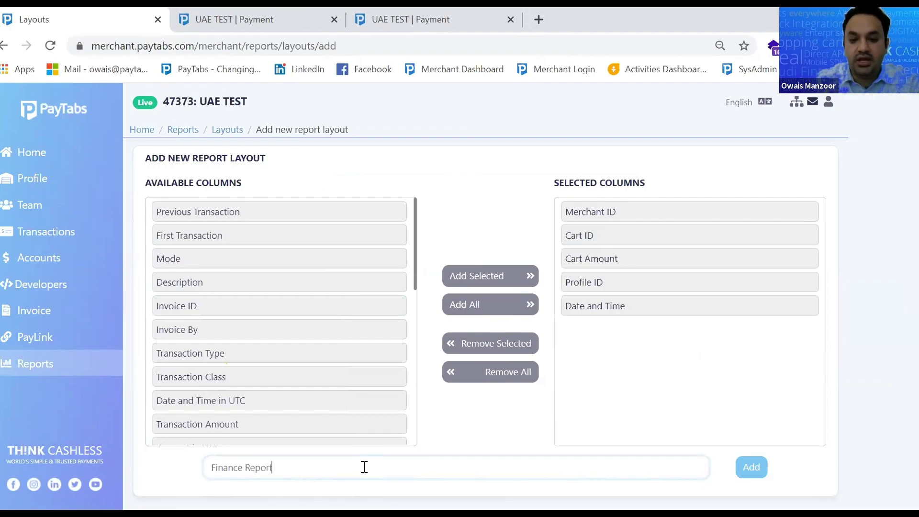
{"action": "type", "text": "t"}
{"action": "left_click", "coordinate": [750, 468]}
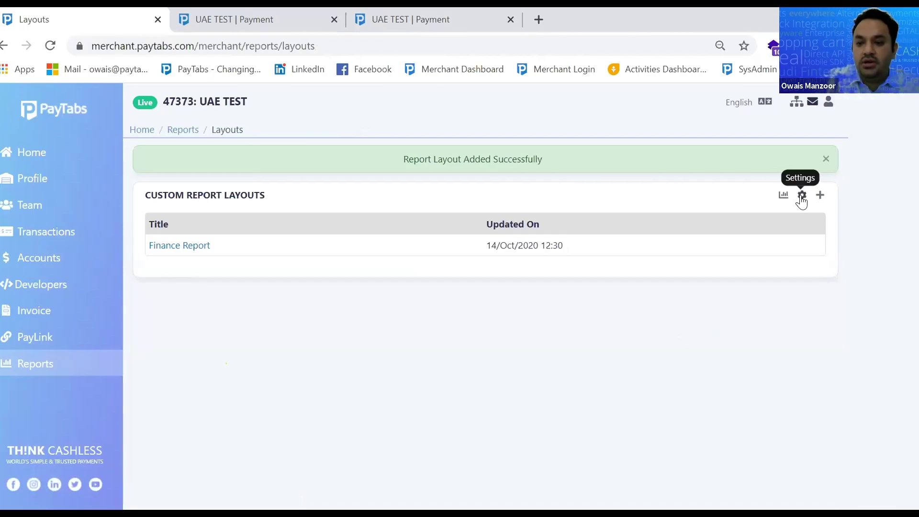
{"action": "left_click", "coordinate": [801, 198]}
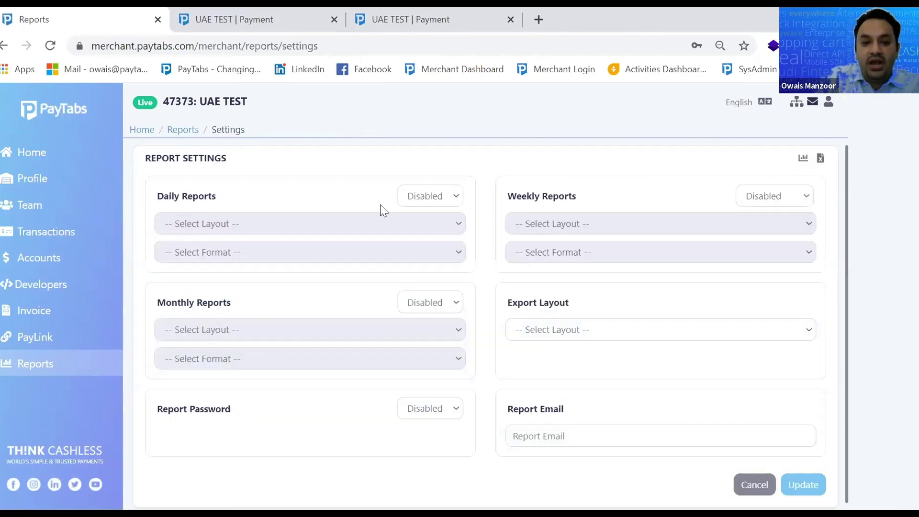
Enable daily reports with the Finance Report layout and choose the weekly report day
{"action": "left_click", "coordinate": [440, 203]}
{"action": "left_click", "coordinate": [439, 242]}
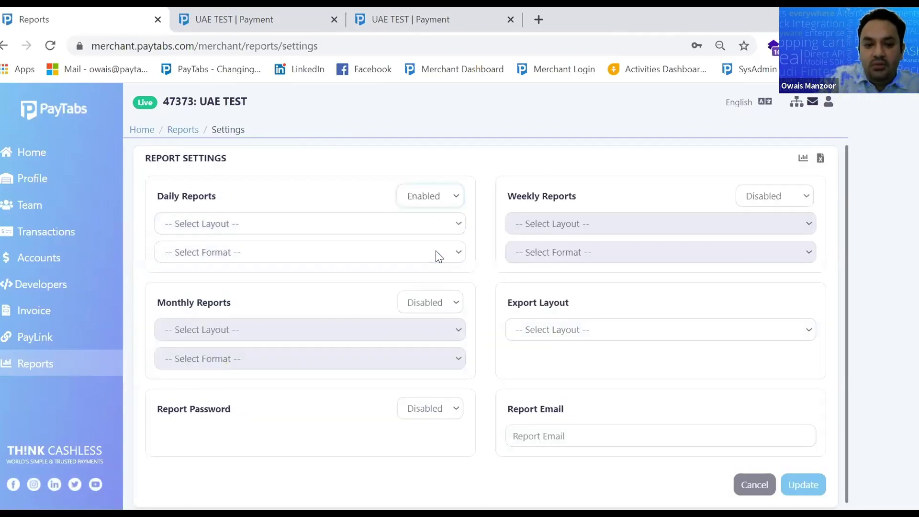
{"action": "left_click", "coordinate": [258, 225]}
{"action": "left_click", "coordinate": [237, 270]}
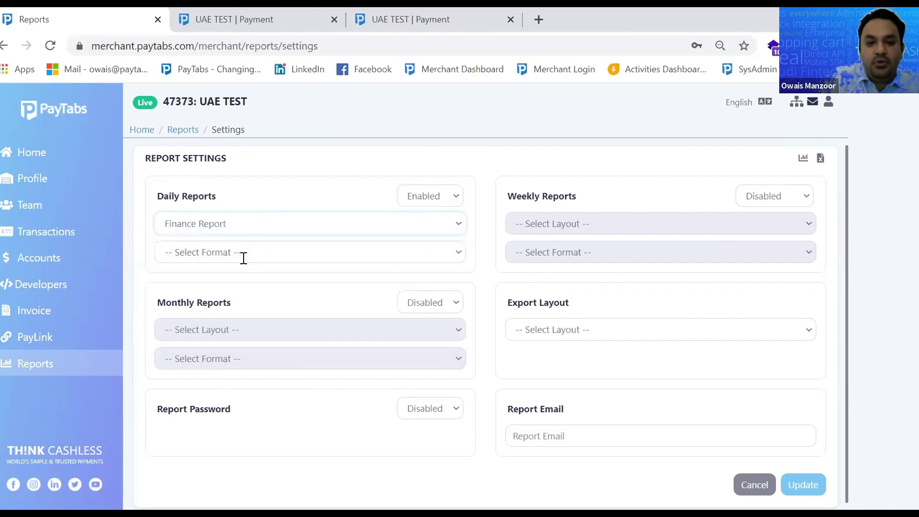
{"action": "left_click", "coordinate": [759, 197]}
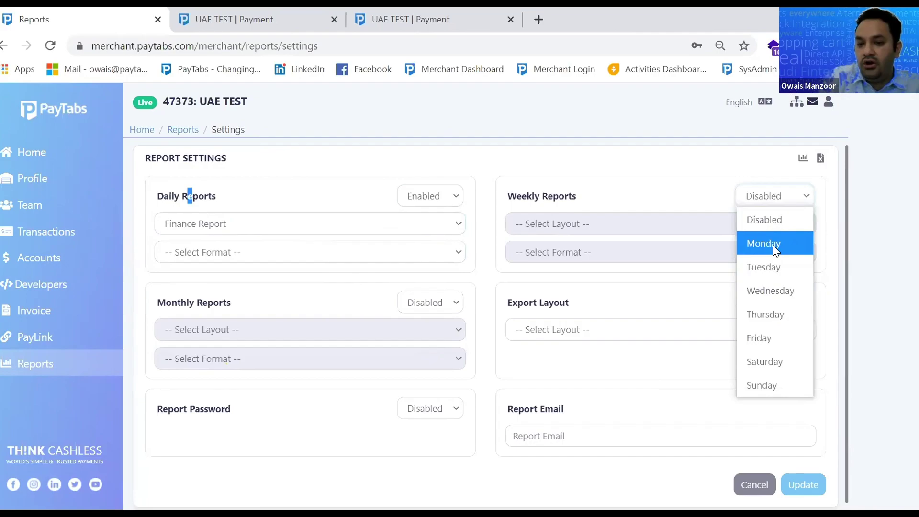
{"action": "left_click", "coordinate": [773, 245]}
{"action": "left_click", "coordinate": [778, 196]}
{"action": "left_click", "coordinate": [780, 271]}
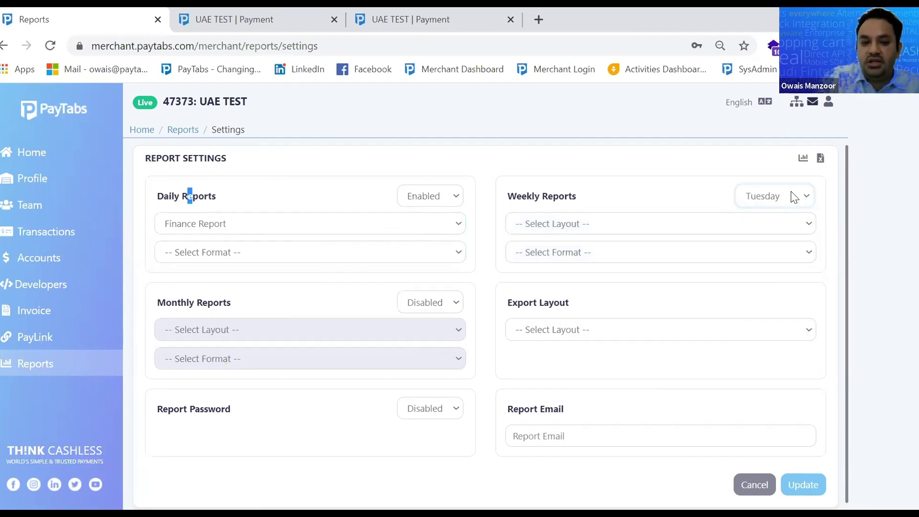
Enable monthly reports using the Finance Report layout
{"action": "left_click", "coordinate": [437, 299]}
{"action": "left_click", "coordinate": [403, 347]}
{"action": "left_click", "coordinate": [384, 339]}
{"action": "left_click", "coordinate": [345, 374]}
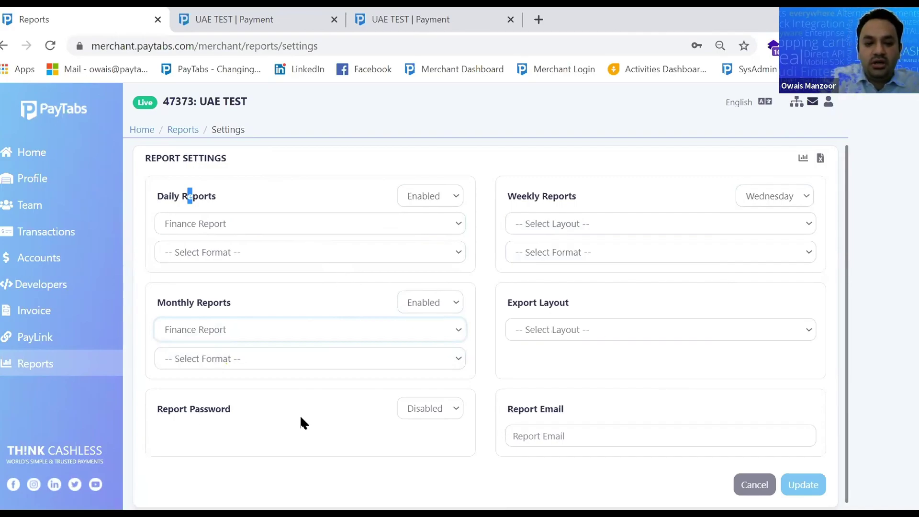
Try the report password and e-mail options, then open the merchant profile list
{"action": "left_click", "coordinate": [416, 407]}
{"action": "left_click", "coordinate": [414, 454]}
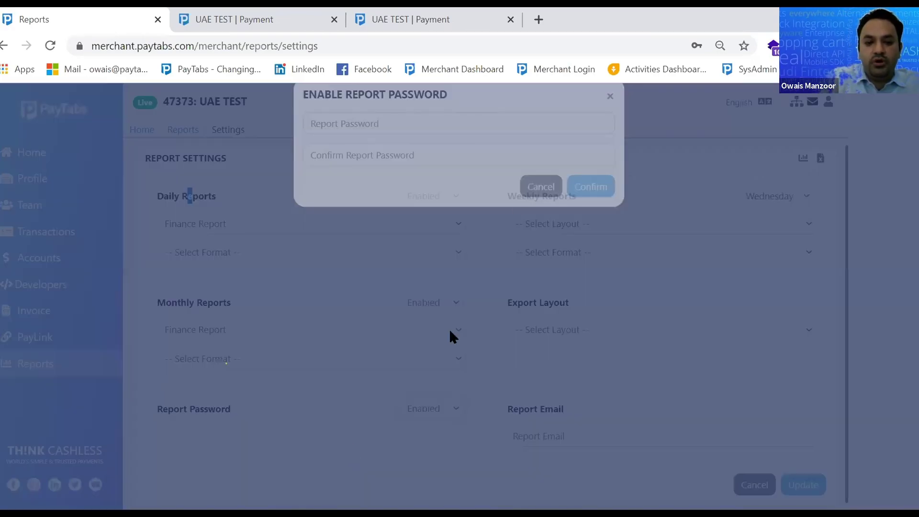
{"action": "left_click", "coordinate": [608, 119]}
{"action": "left_click", "coordinate": [571, 439]}
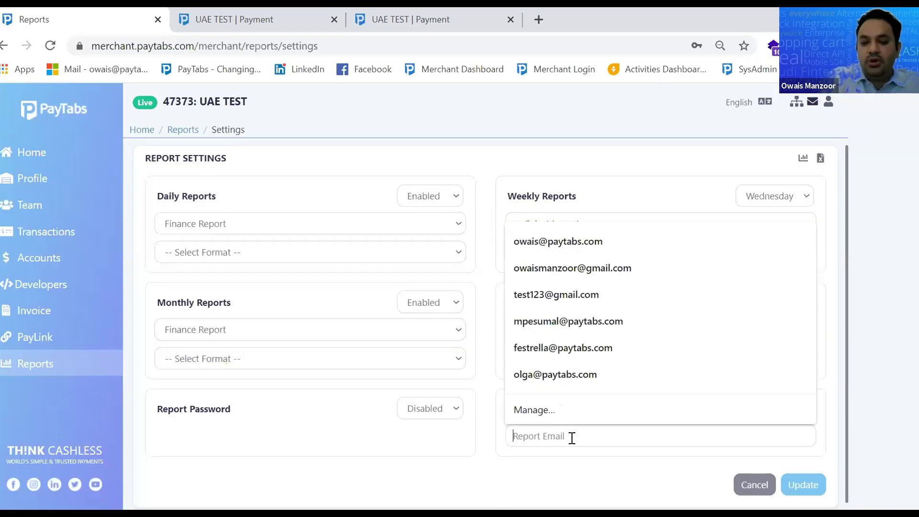
{"action": "left_click", "coordinate": [526, 475]}
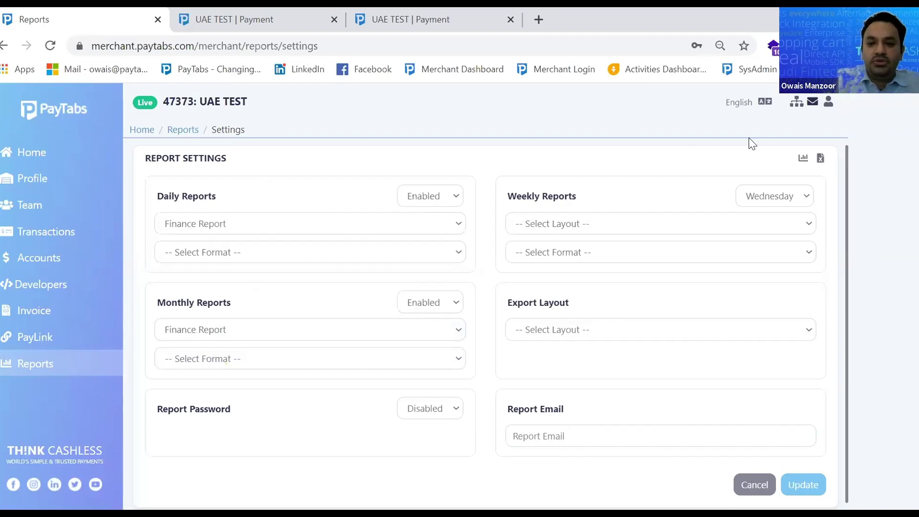
{"action": "left_click", "coordinate": [796, 100]}
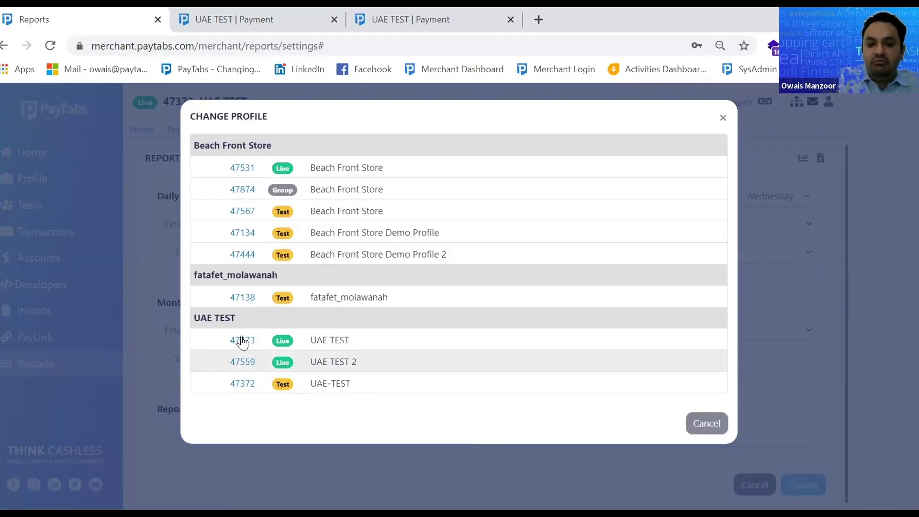
View reports under the live UAE TEST profile, then under the Beach Front Store group profile
{"action": "left_click", "coordinate": [242, 341]}
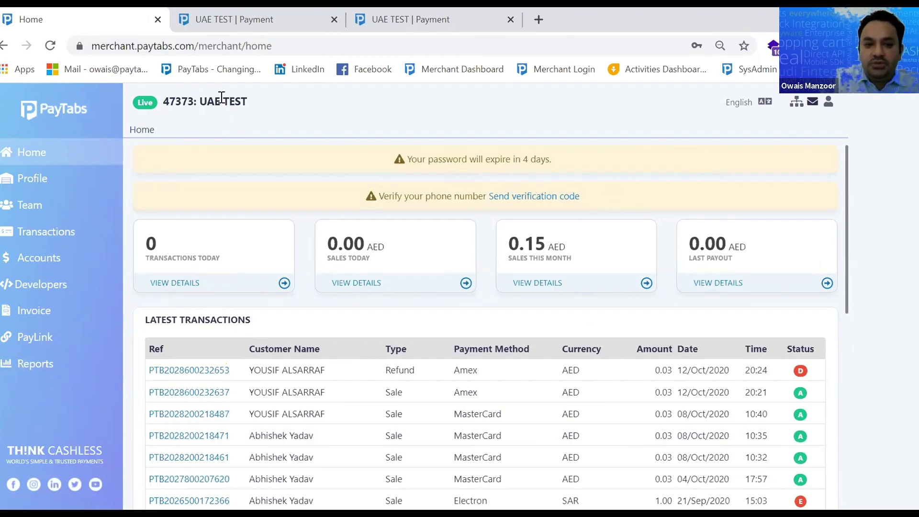
{"action": "left_click", "coordinate": [7, 376]}
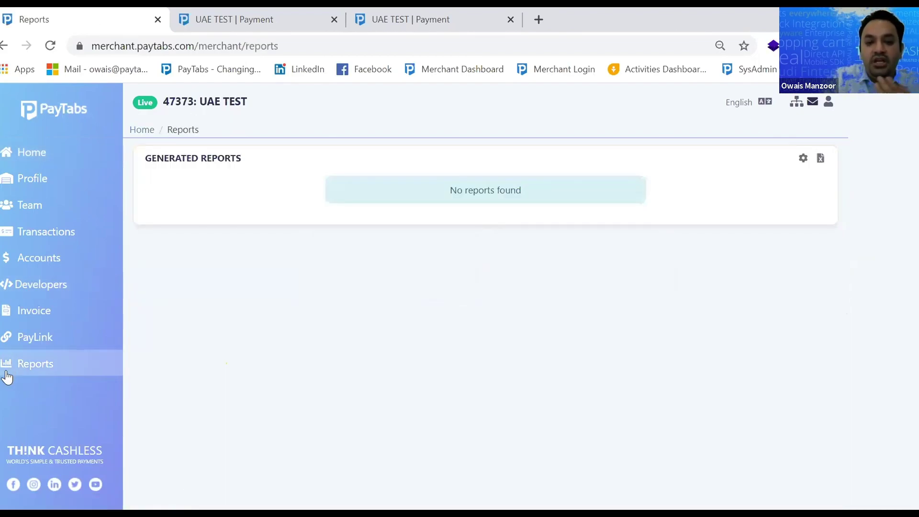
{"action": "left_click", "coordinate": [797, 101]}
{"action": "left_click", "coordinate": [236, 189]}
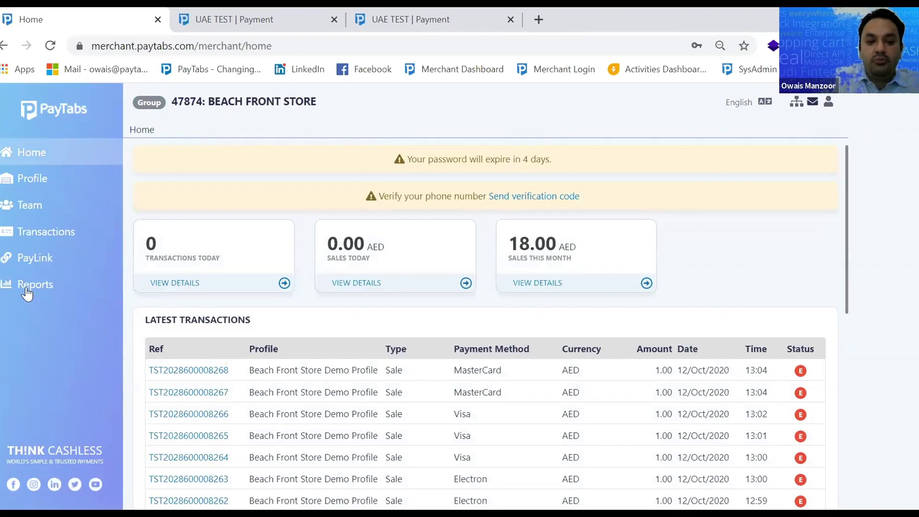
{"action": "left_click", "coordinate": [27, 291]}
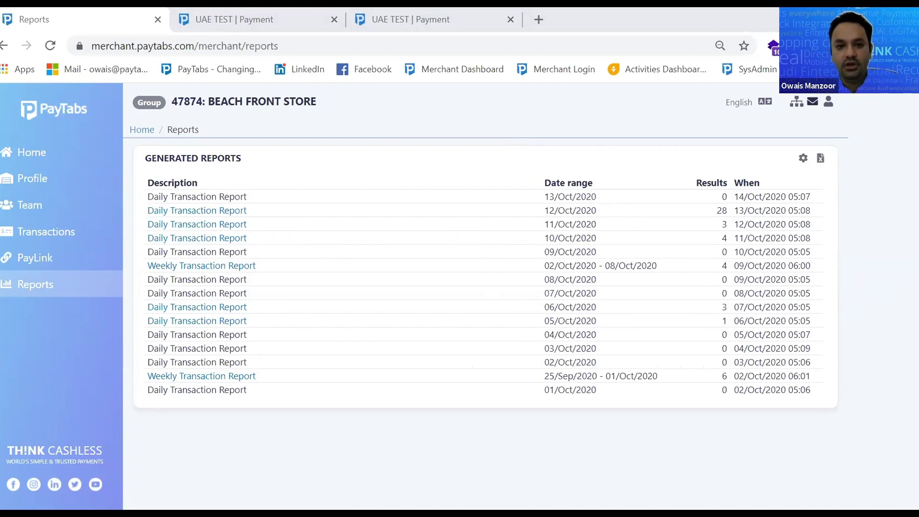
{"action": "left_click", "coordinate": [14, 154]}
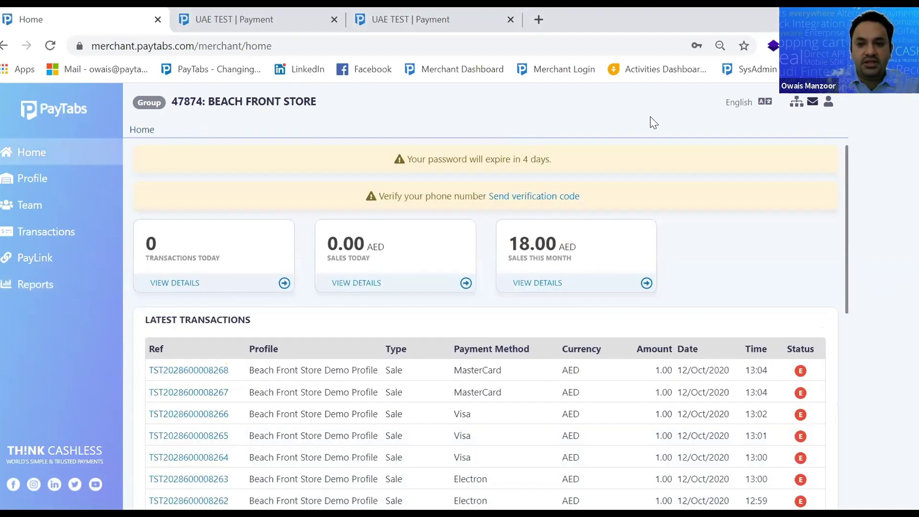
{"action": "left_click", "coordinate": [797, 103]}
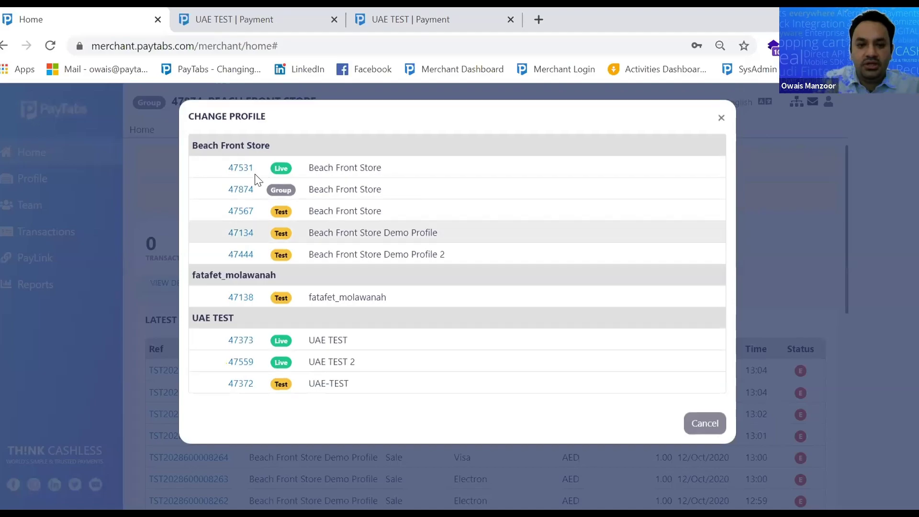
Switch to live profile 47531 Beach Front Store, check Wallet Certificates, then return Home
{"action": "left_click", "coordinate": [236, 169]}
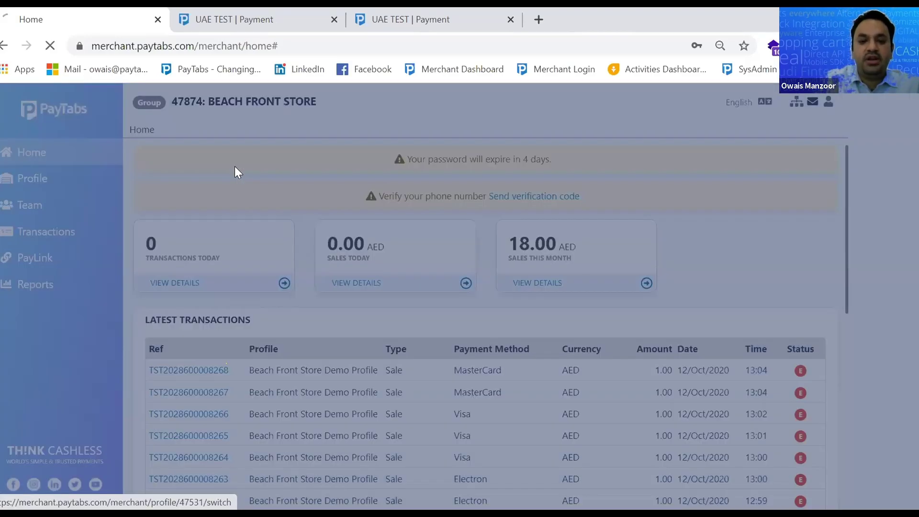
{"action": "left_click", "coordinate": [47, 261]}
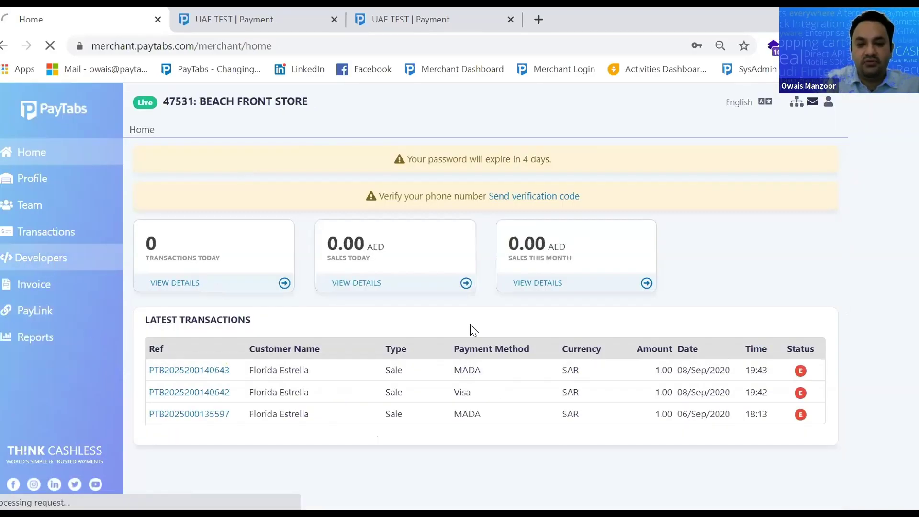
{"action": "left_click", "coordinate": [370, 425]}
{"action": "left_click", "coordinate": [29, 153]}
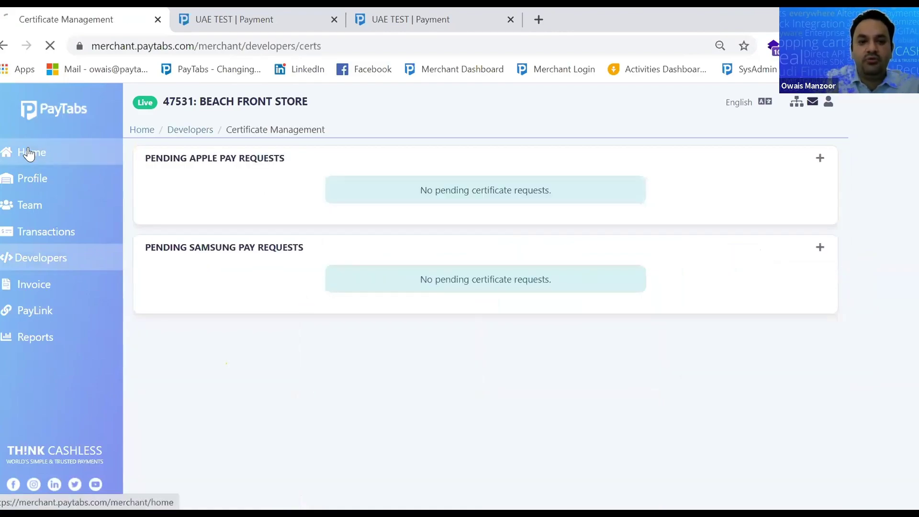
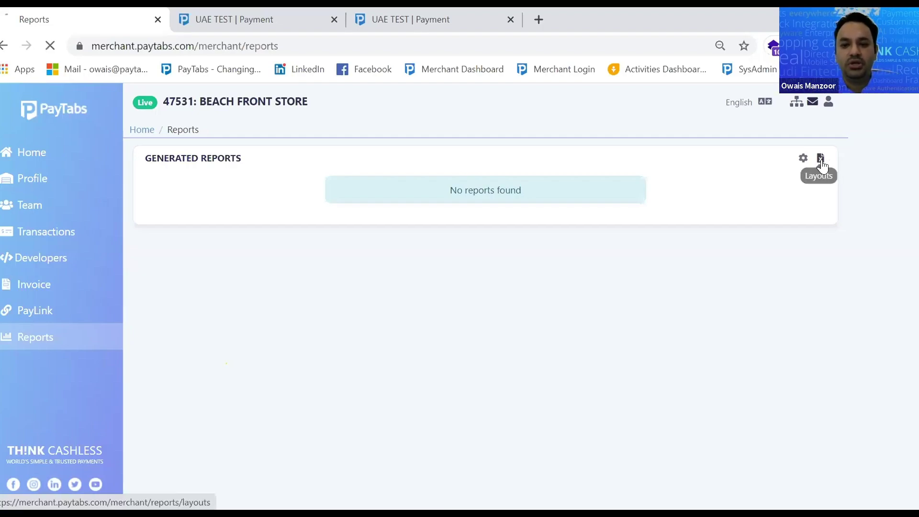
Start a new custom report layout, scroll its Available Columns list, and go back Home
{"action": "left_click", "coordinate": [821, 162]}
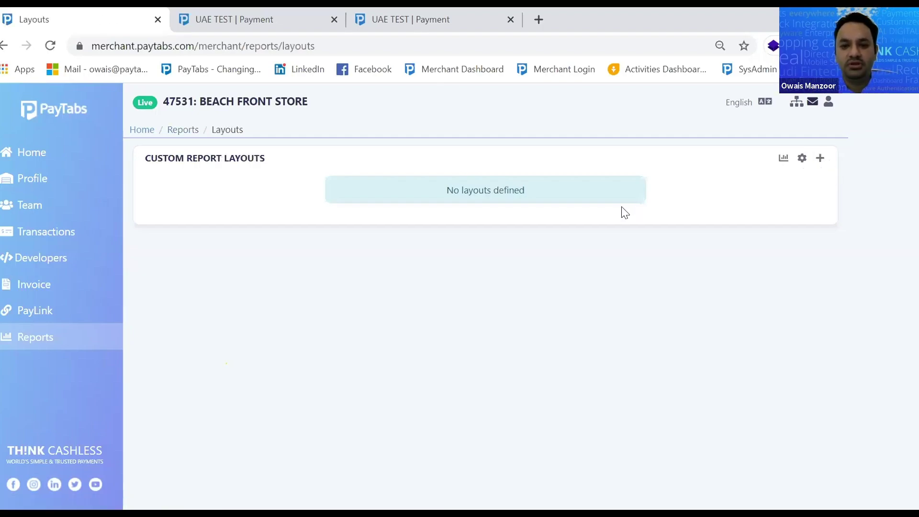
{"action": "left_click", "coordinate": [819, 159]}
{"action": "scroll", "coordinate": [310, 388], "scroll_direction": "down", "scroll_amount": 10}
{"action": "scroll", "coordinate": [310, 388], "scroll_direction": "up", "scroll_amount": 12}
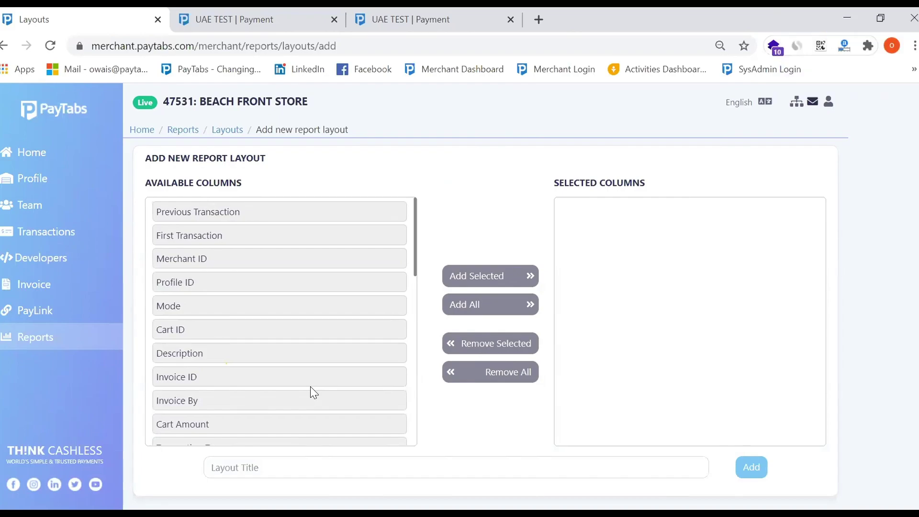
{"action": "scroll", "coordinate": [311, 386], "scroll_direction": "down", "scroll_amount": 8}
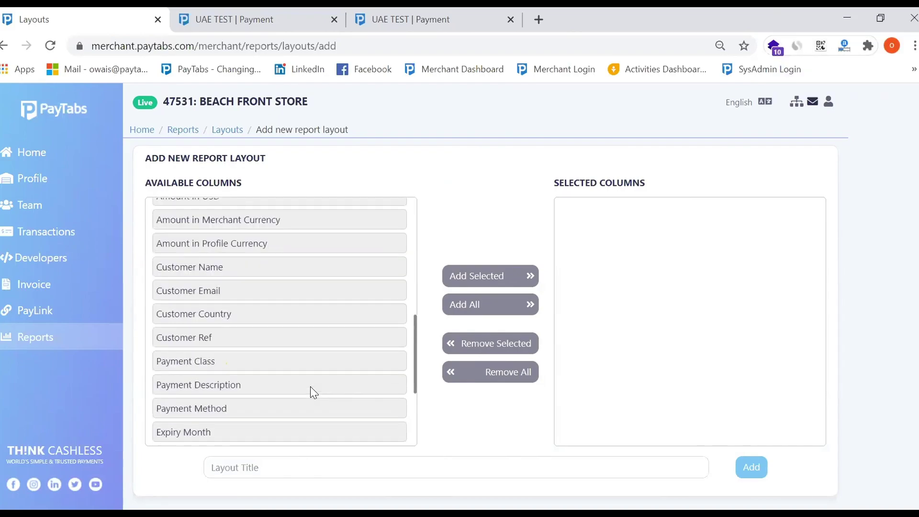
{"action": "left_click", "coordinate": [28, 152]}
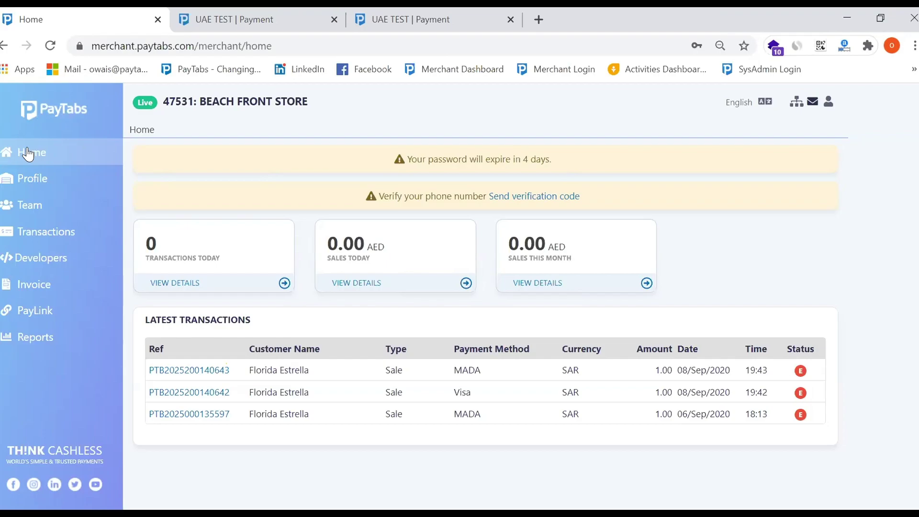
{"action": "left_click", "coordinate": [51, 237]}
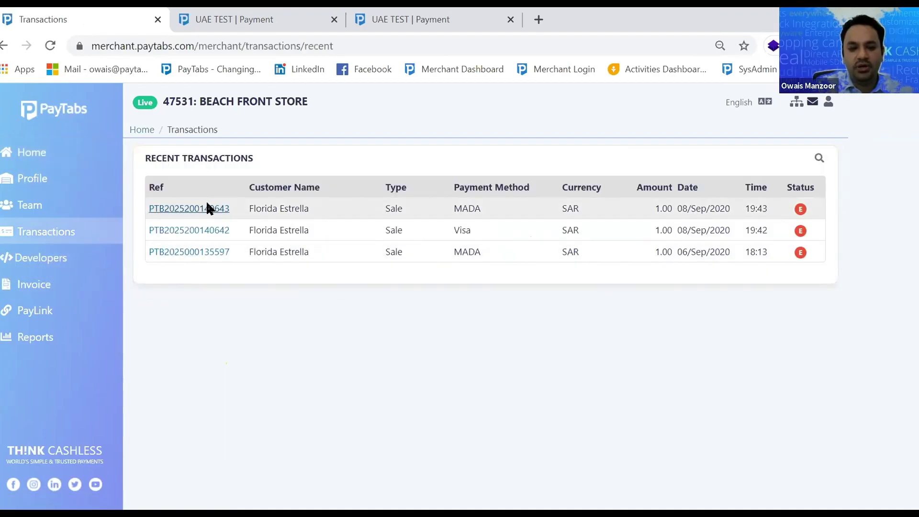
{"action": "left_click", "coordinate": [208, 208]}
{"action": "left_click_drag", "start_coordinate": [311, 232], "coordinate": [380, 232]}
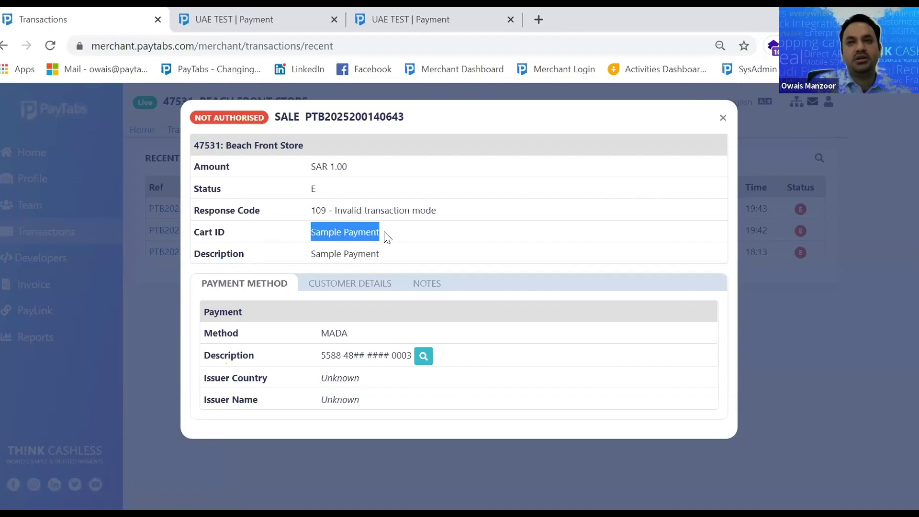
{"action": "left_click", "coordinate": [724, 120]}
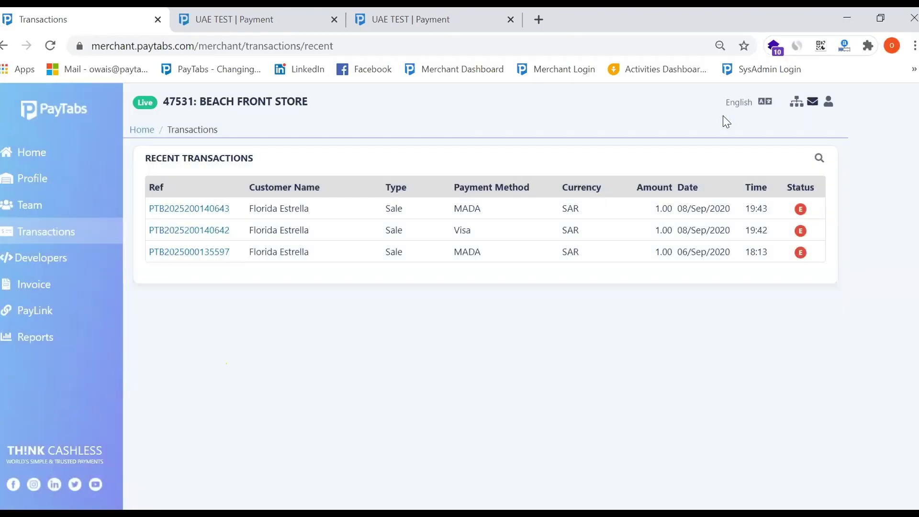
{"action": "left_click", "coordinate": [29, 152]}
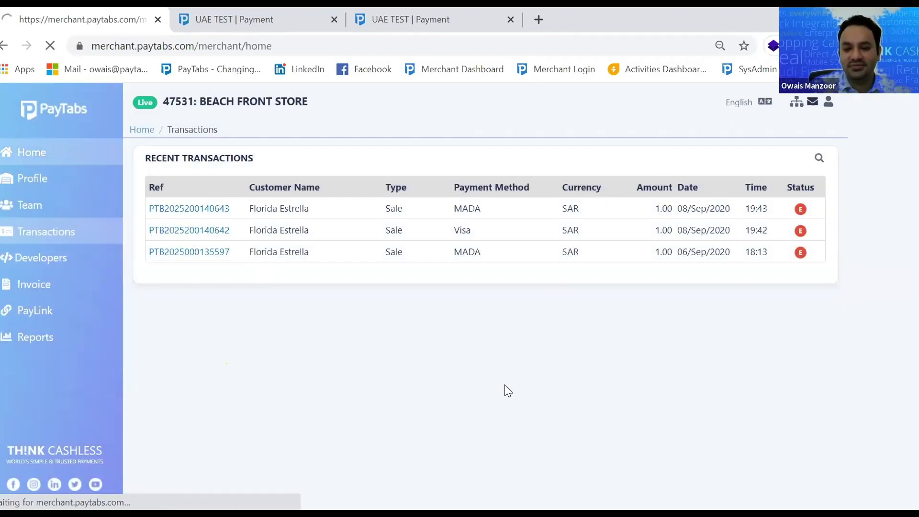
{"action": "left_click", "coordinate": [35, 153]}
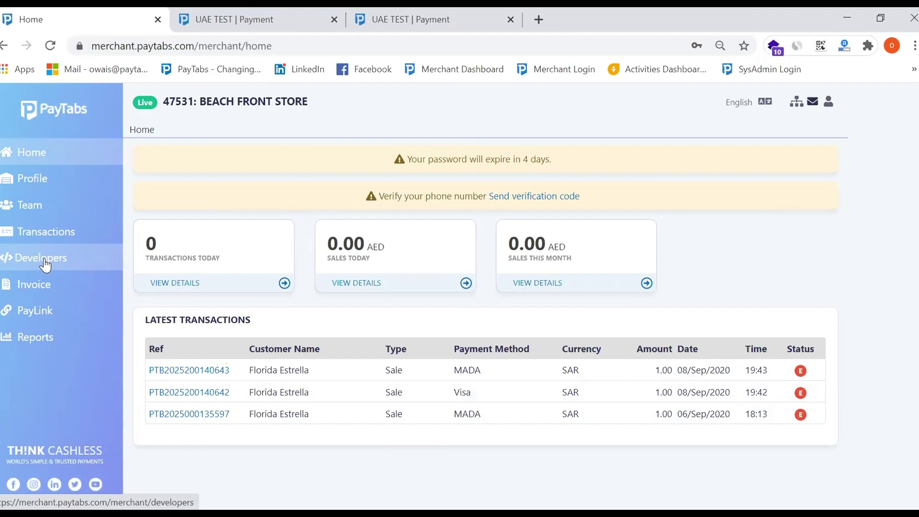
Start a new invoice to see the invoice types, then view the Beach Front Store profile
{"action": "left_click", "coordinate": [46, 293]}
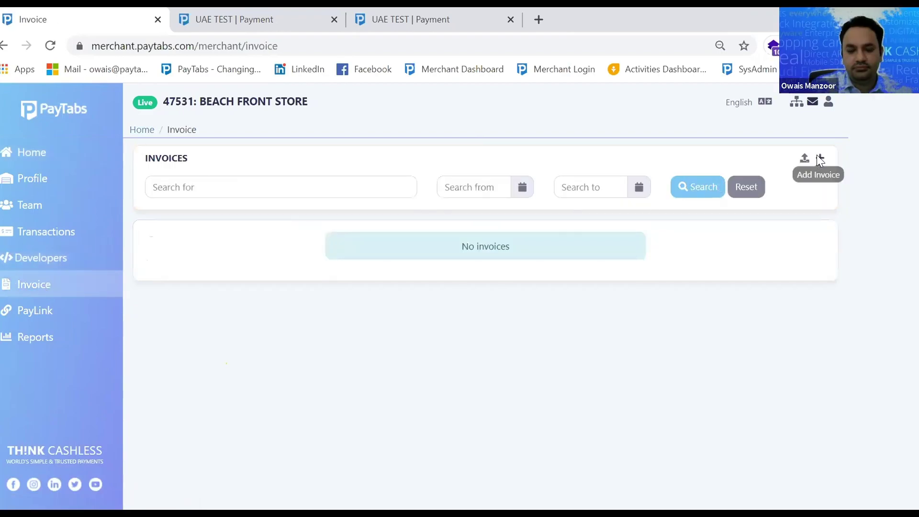
{"action": "left_click", "coordinate": [819, 160]}
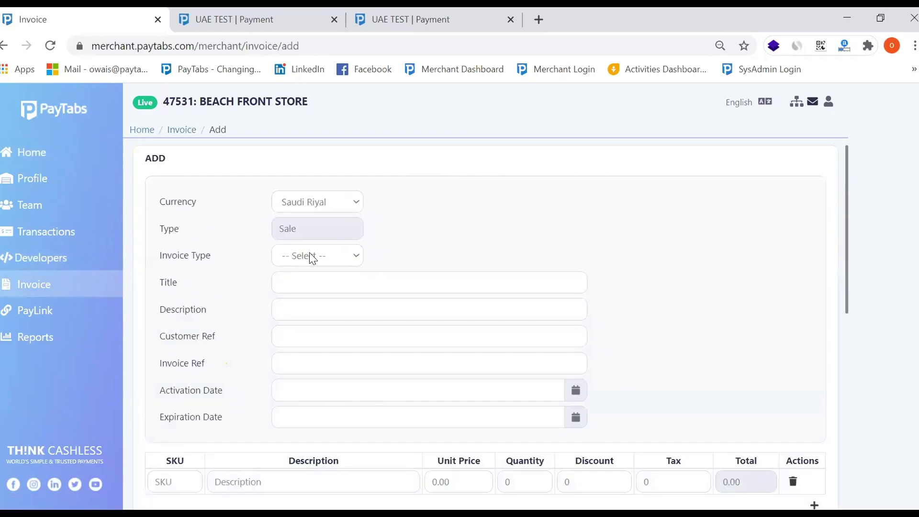
{"action": "left_click", "coordinate": [309, 254]}
{"action": "left_click", "coordinate": [34, 179]}
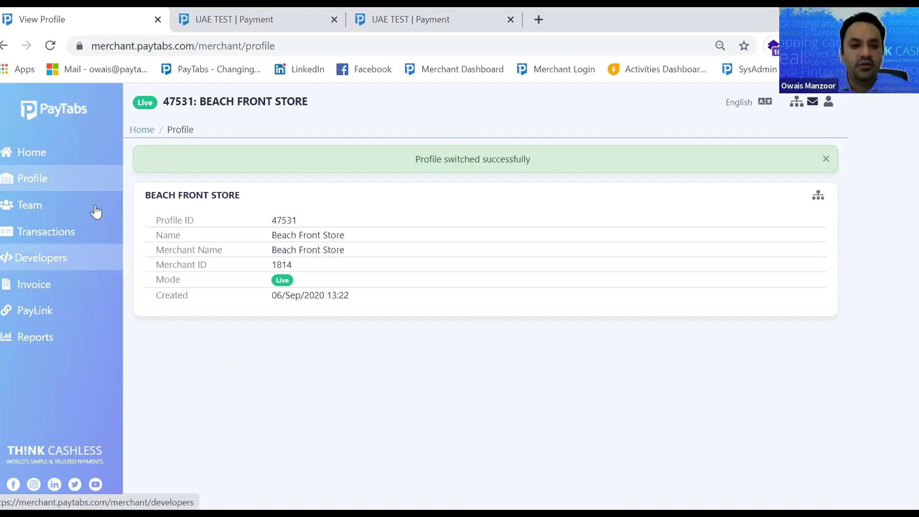
Switch to the fatafet_molawanah test profile and list its pending 0.00 USD invoices
{"action": "left_click", "coordinate": [31, 282]}
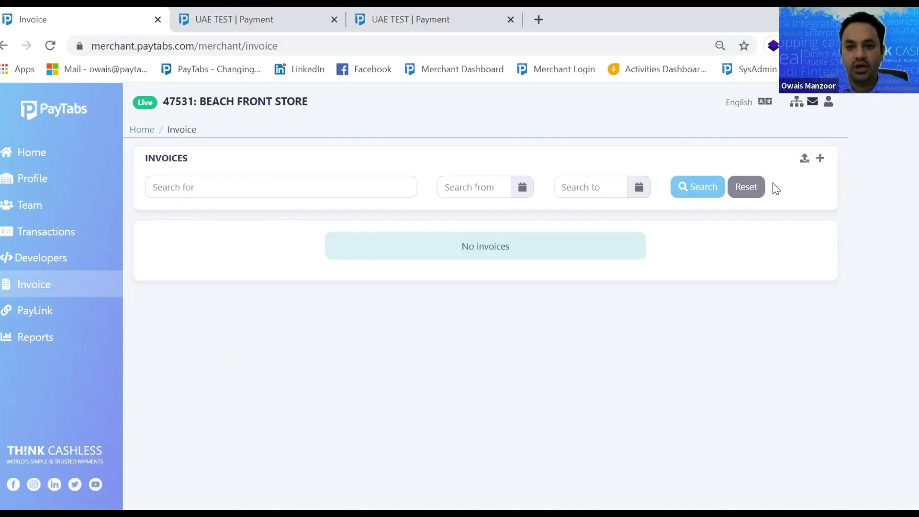
{"action": "left_click", "coordinate": [235, 103]}
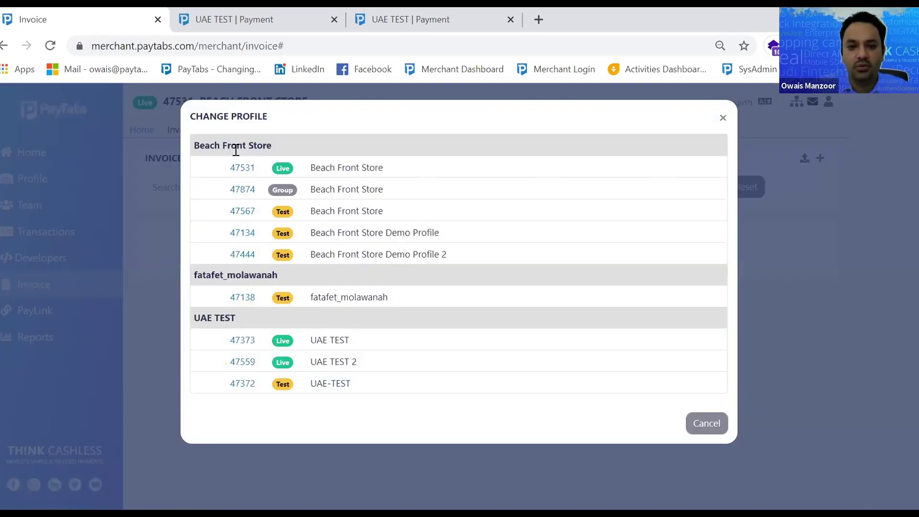
{"action": "left_click", "coordinate": [241, 300]}
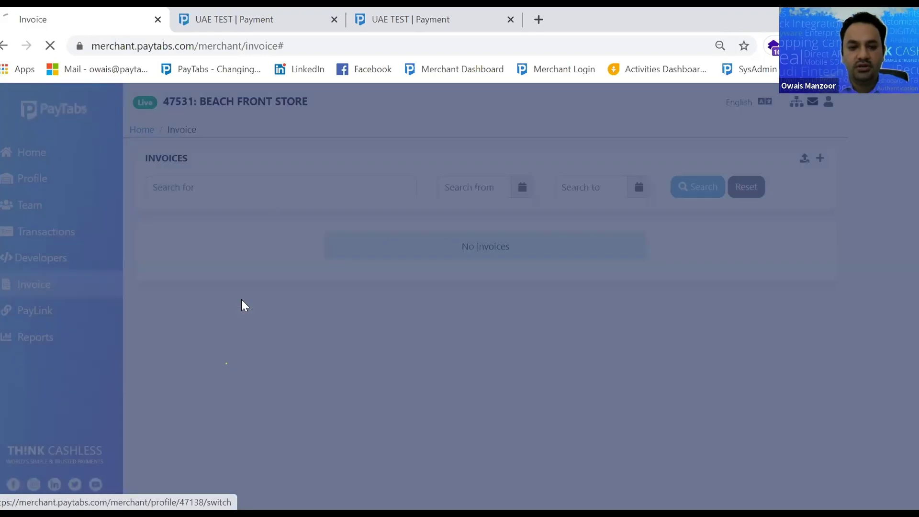
{"action": "left_click", "coordinate": [38, 288]}
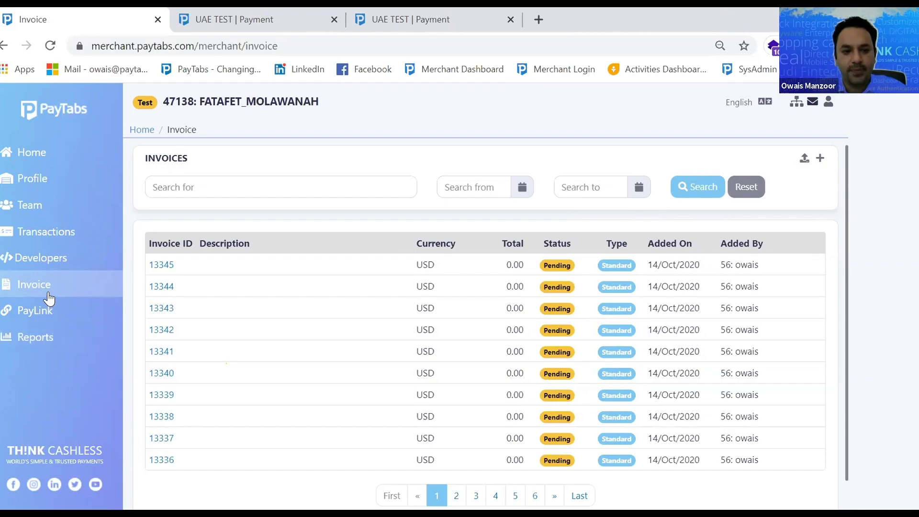
Open the Add invoice form at the first item's SKU, then return to the test profile's home
{"action": "left_click", "coordinate": [799, 177]}
{"action": "left_click", "coordinate": [179, 453]}
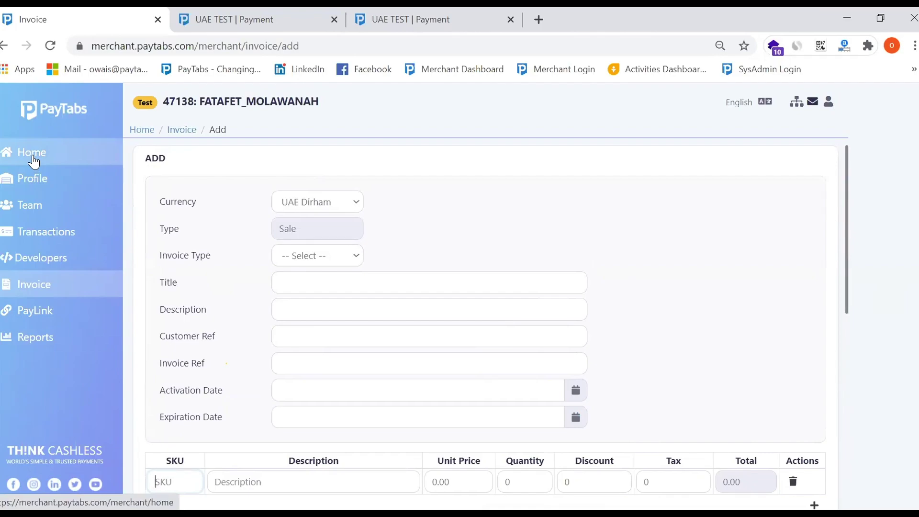
{"action": "left_click", "coordinate": [32, 158]}
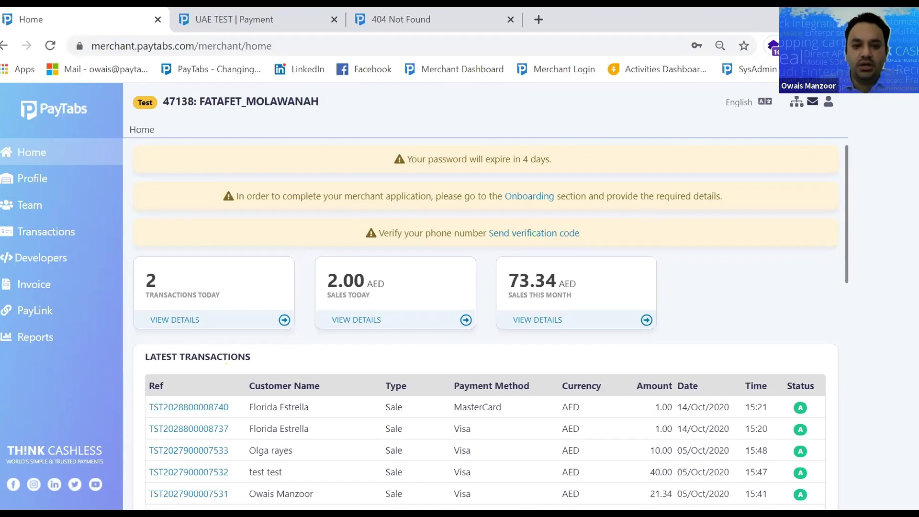
Reselect the fatafet_molawanah profile and reopen its invoice list
{"action": "left_click", "coordinate": [31, 287]}
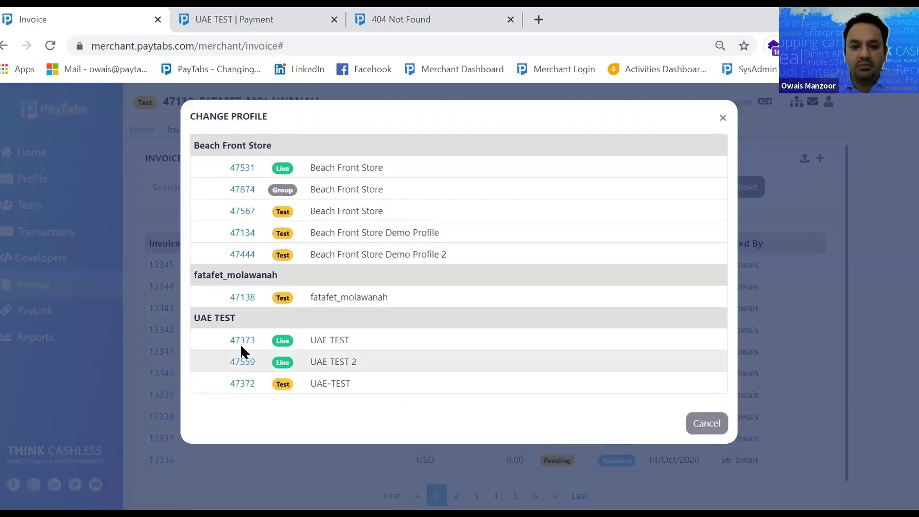
{"action": "left_click", "coordinate": [239, 296]}
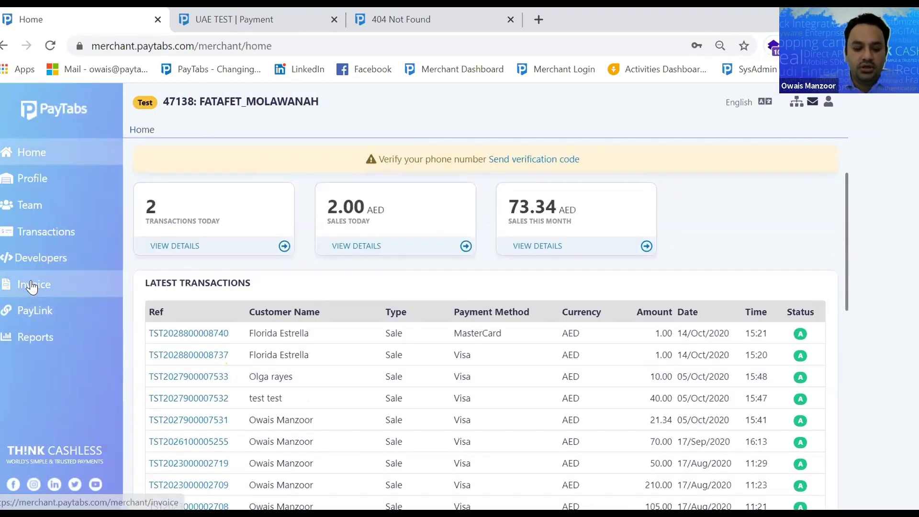
{"action": "left_click", "coordinate": [32, 286]}
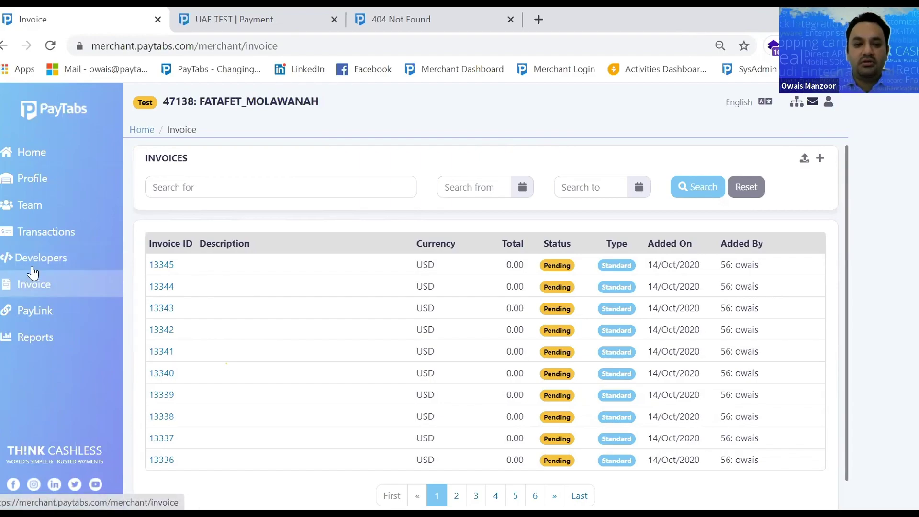
Switch to UAE TEST profile 47373 and view its latest refund transaction details
{"action": "left_click", "coordinate": [788, 114]}
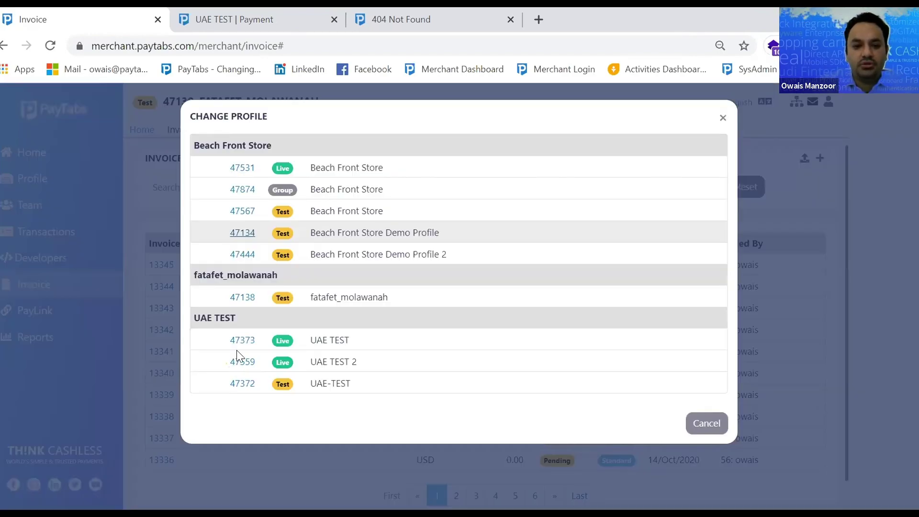
{"action": "left_click", "coordinate": [237, 338]}
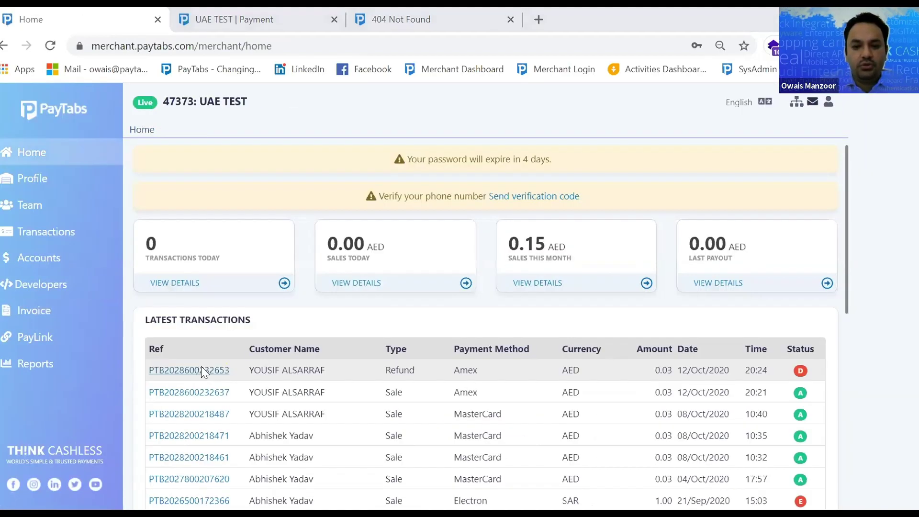
{"action": "left_click", "coordinate": [201, 367]}
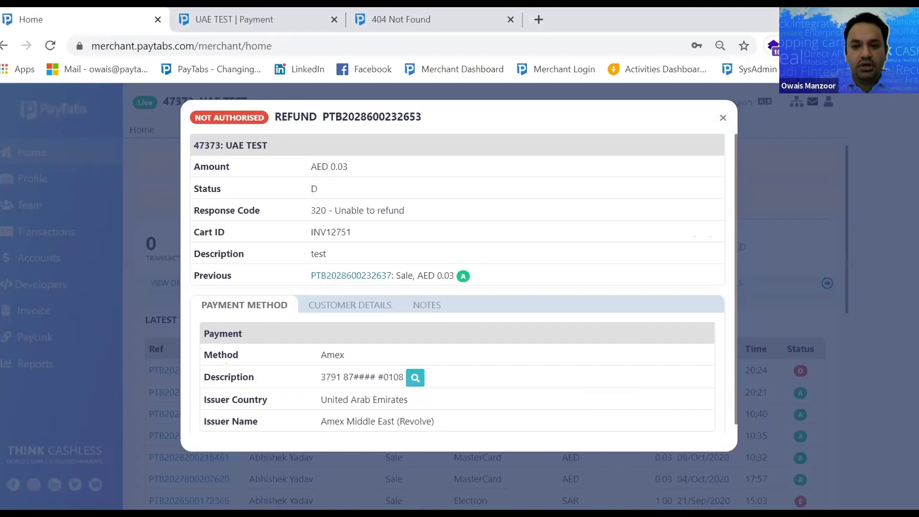
{"action": "left_click", "coordinate": [723, 118]}
{"action": "left_click", "coordinate": [170, 410]}
{"action": "left_click_drag", "start_coordinate": [254, 117], "coordinate": [281, 118]}
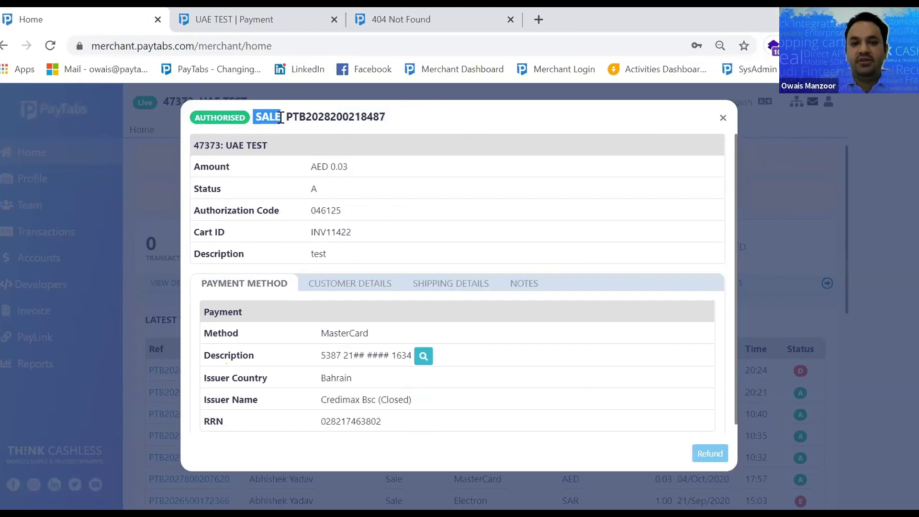
{"action": "left_click_drag", "start_coordinate": [288, 115], "coordinate": [287, 116]}
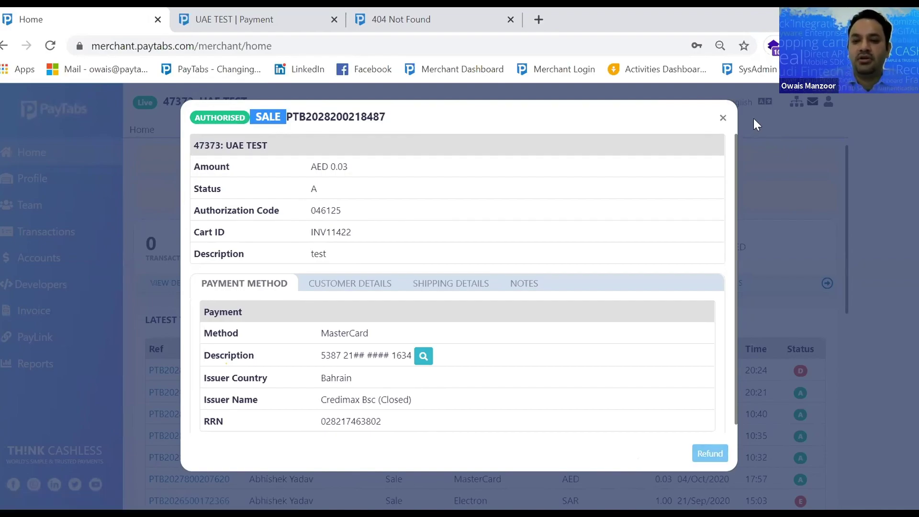
{"action": "left_click", "coordinate": [720, 120]}
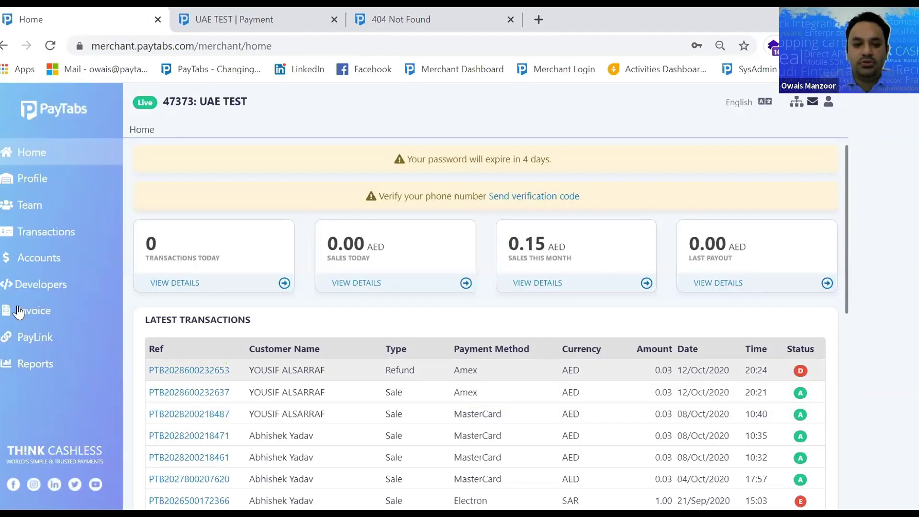
{"action": "left_click", "coordinate": [22, 315]}
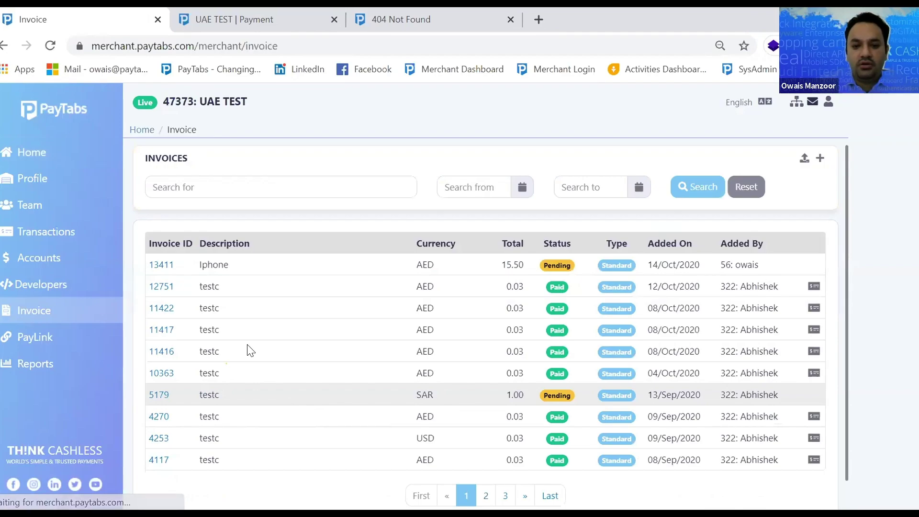
View invoice 12751's full page, scroll through it, and go back to the invoices list
{"action": "left_click", "coordinate": [161, 287]}
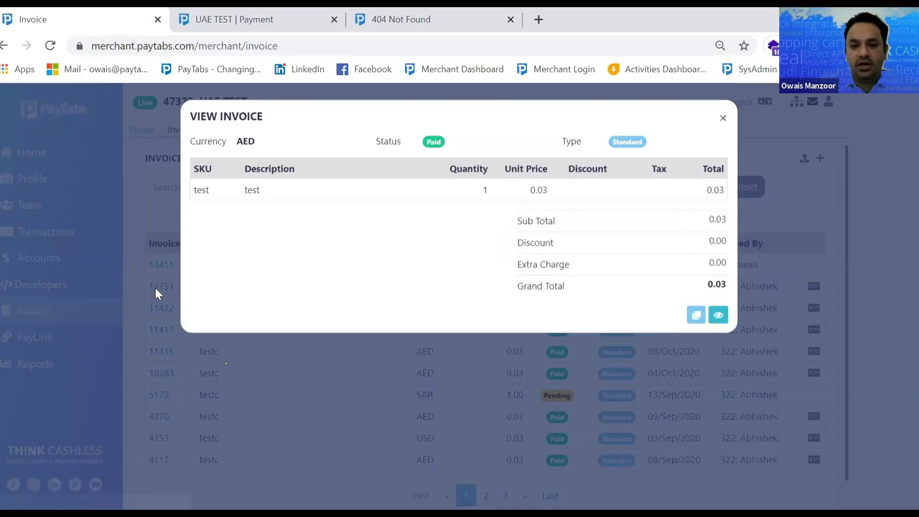
{"action": "left_click", "coordinate": [717, 316]}
{"action": "scroll", "coordinate": [546, 328], "scroll_direction": "down", "scroll_amount": 9}
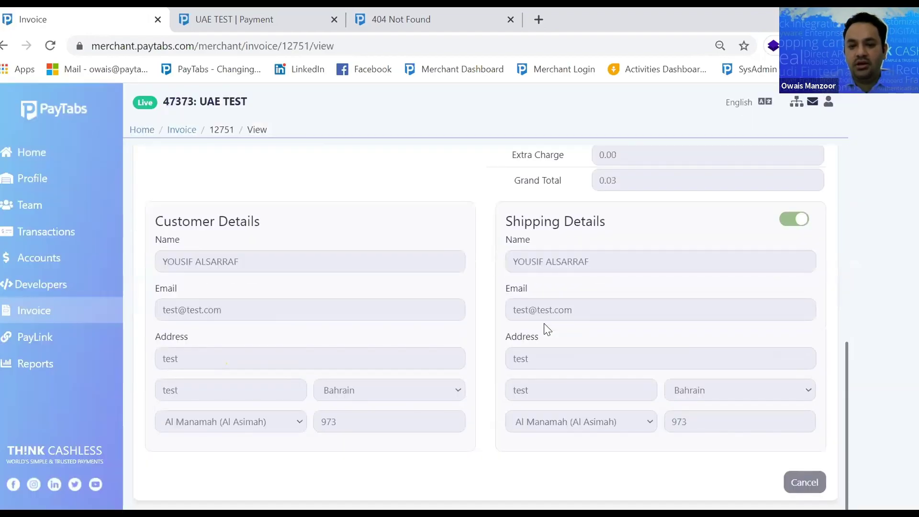
{"action": "scroll", "coordinate": [547, 329], "scroll_direction": "up", "scroll_amount": 9}
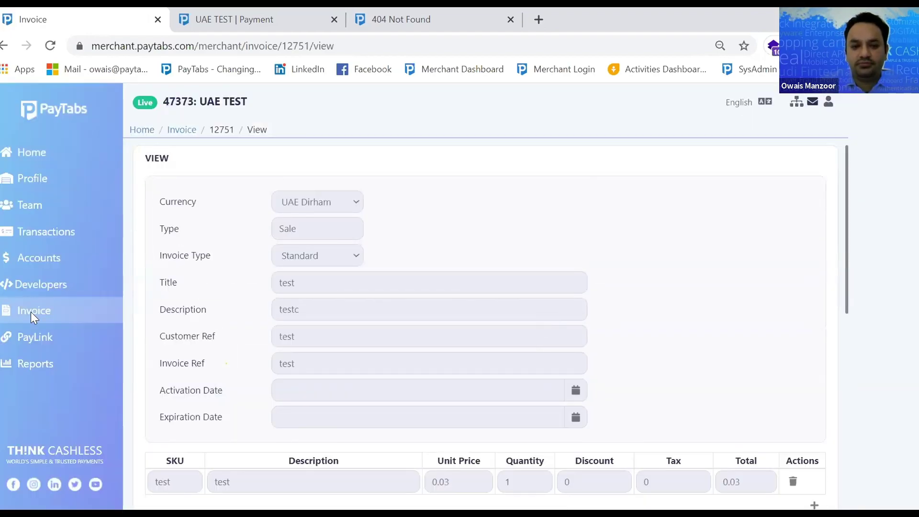
{"action": "left_click", "coordinate": [30, 312]}
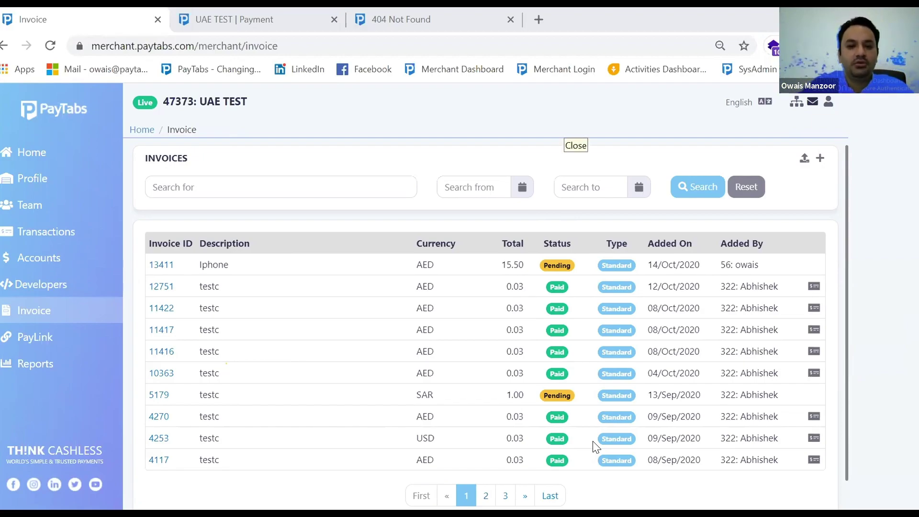
{"action": "left_click", "coordinate": [39, 269]}
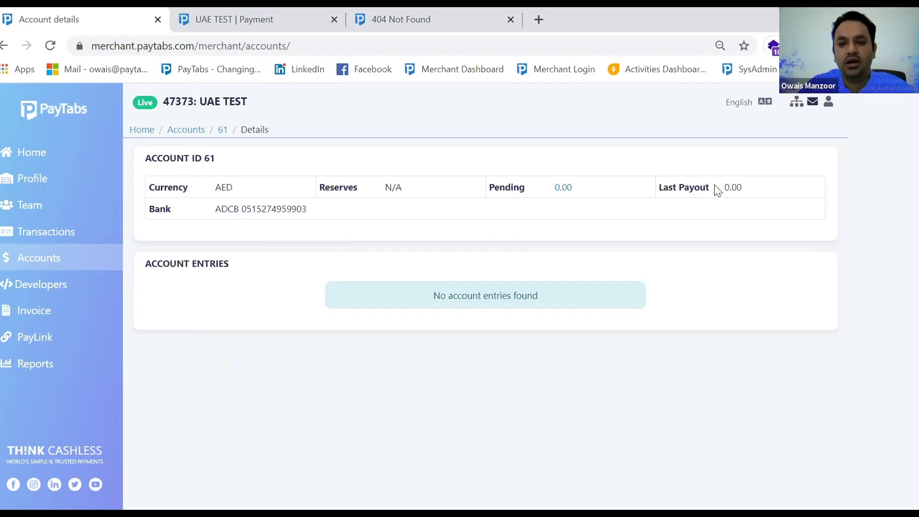
Highlight account 61's Last Payout value, then return to the UAE TEST home dashboard
{"action": "left_click_drag", "start_coordinate": [725, 186], "coordinate": [740, 187]}
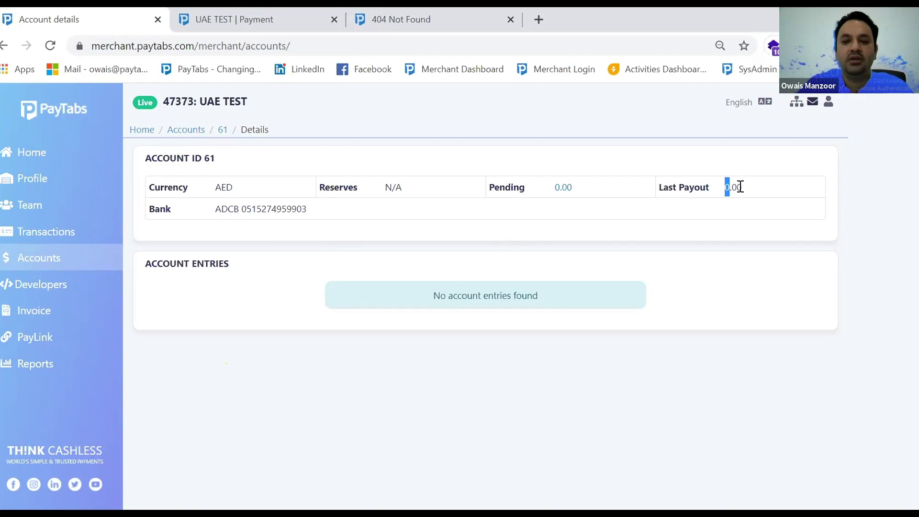
{"action": "left_click", "coordinate": [38, 163]}
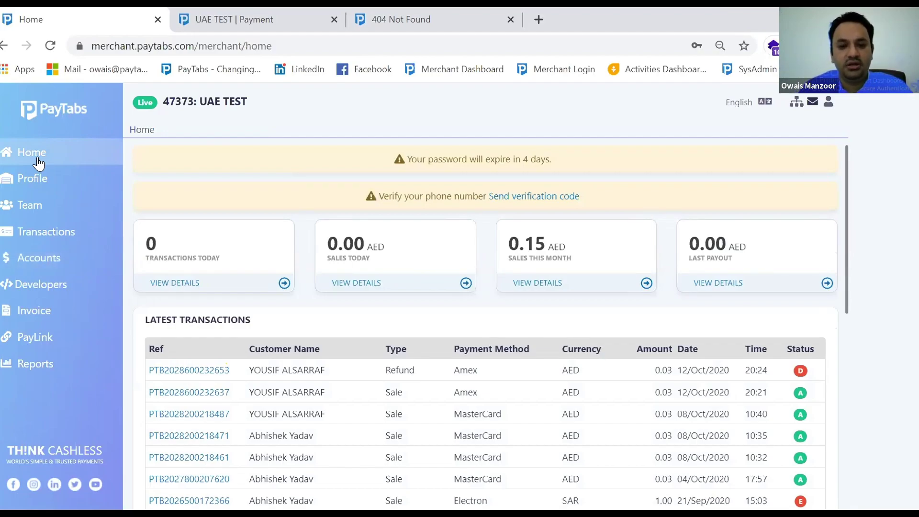
Browse the Shopify plugin setup page, then scroll through the Magento plugin page
{"action": "left_click", "coordinate": [45, 284]}
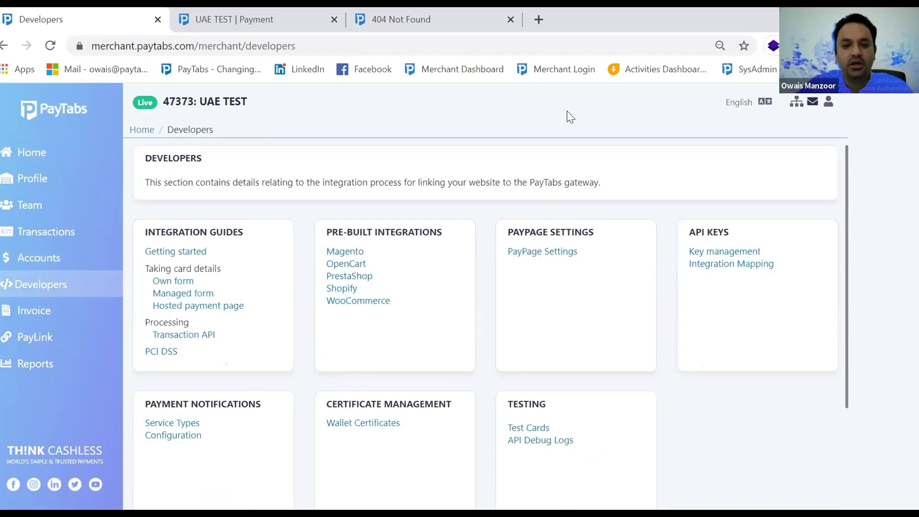
{"action": "left_click", "coordinate": [446, 290]}
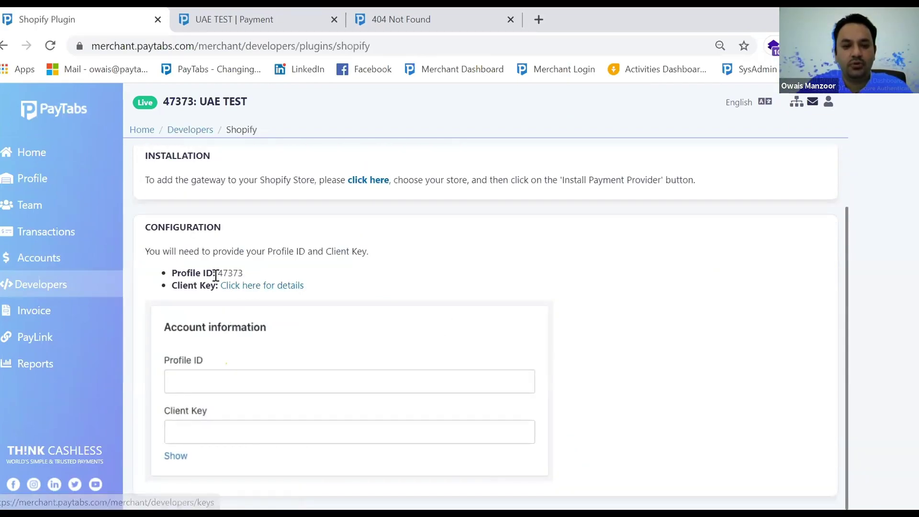
{"action": "left_click", "coordinate": [52, 283]}
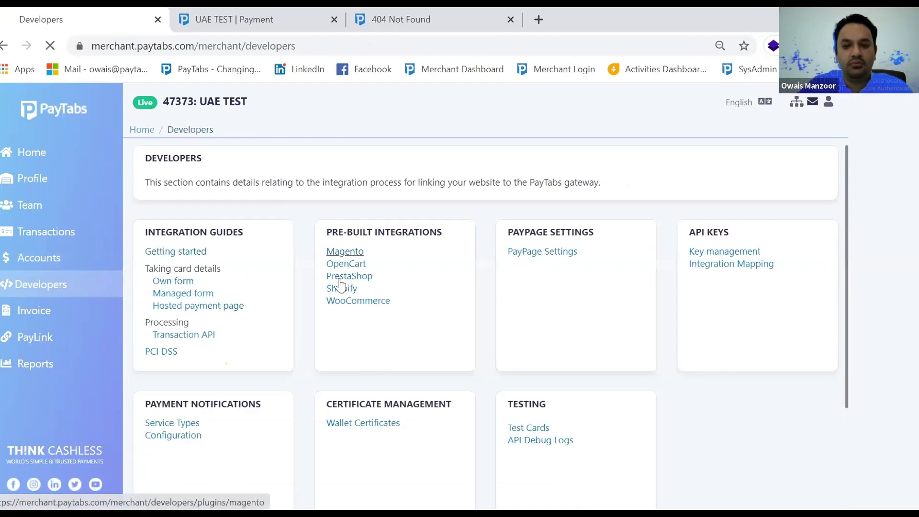
{"action": "scroll", "coordinate": [306, 329], "scroll_direction": "down", "scroll_amount": 2}
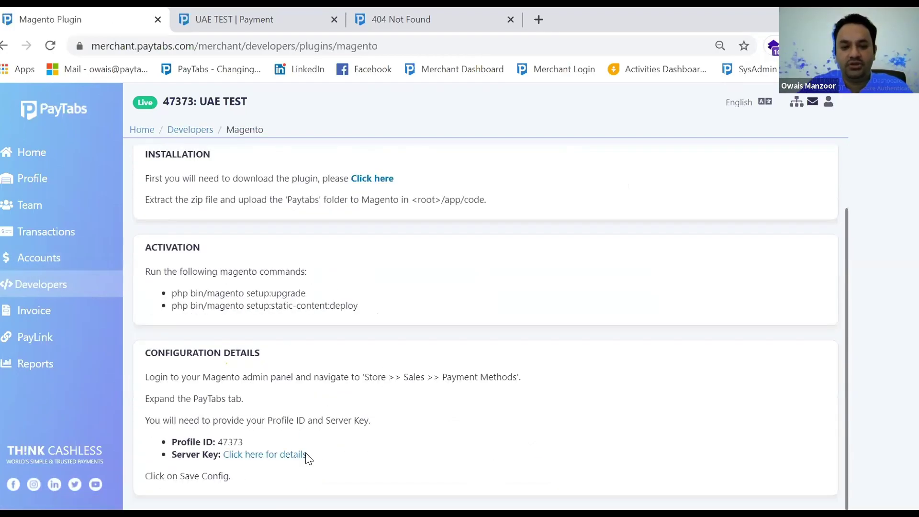
{"action": "scroll", "coordinate": [299, 434], "scroll_direction": "up", "scroll_amount": 2}
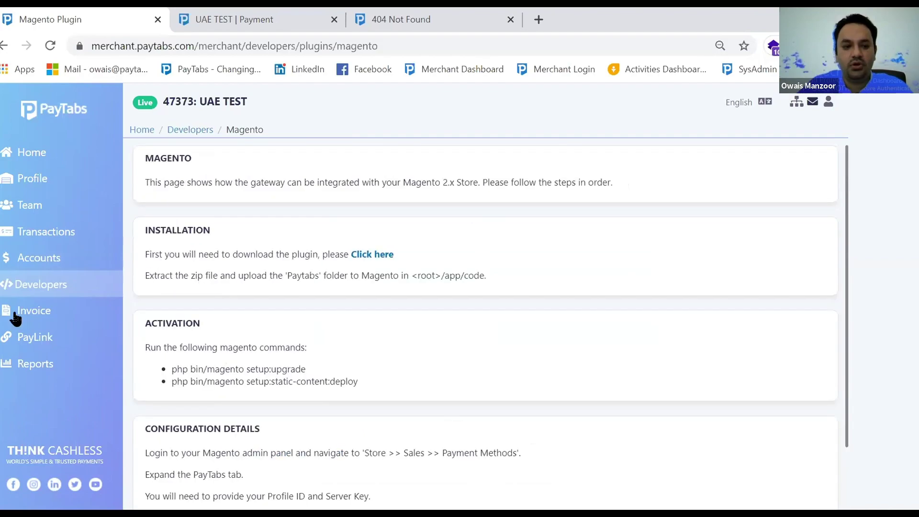
{"action": "left_click", "coordinate": [30, 286]}
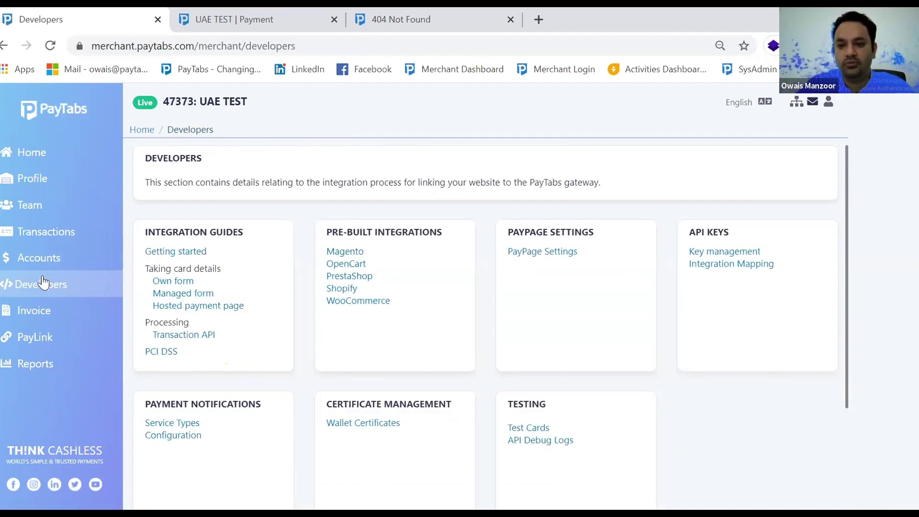